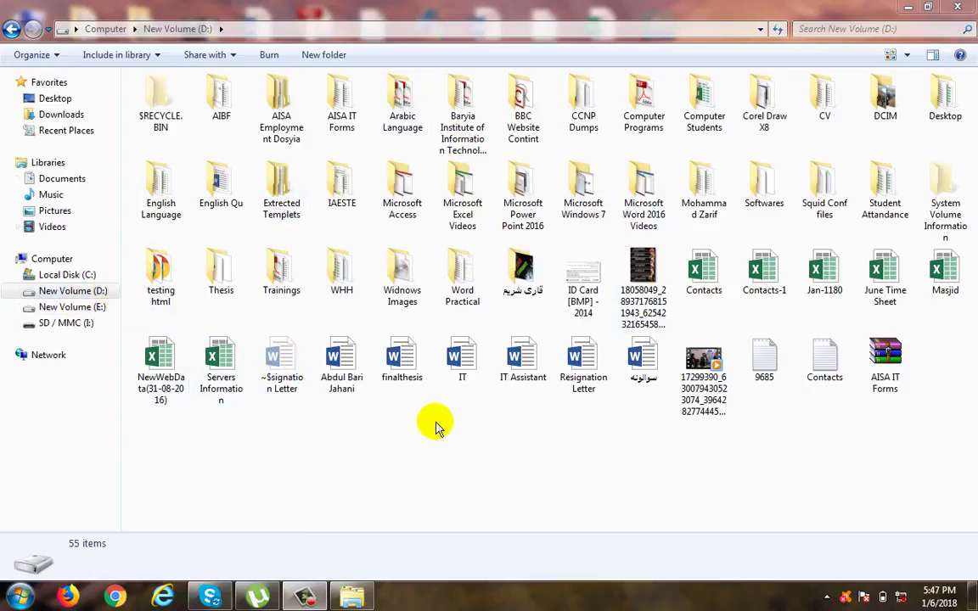
Step: Look through the contents of drives D:, E: and C:, returning to the Computer overview
left_click(59, 259)
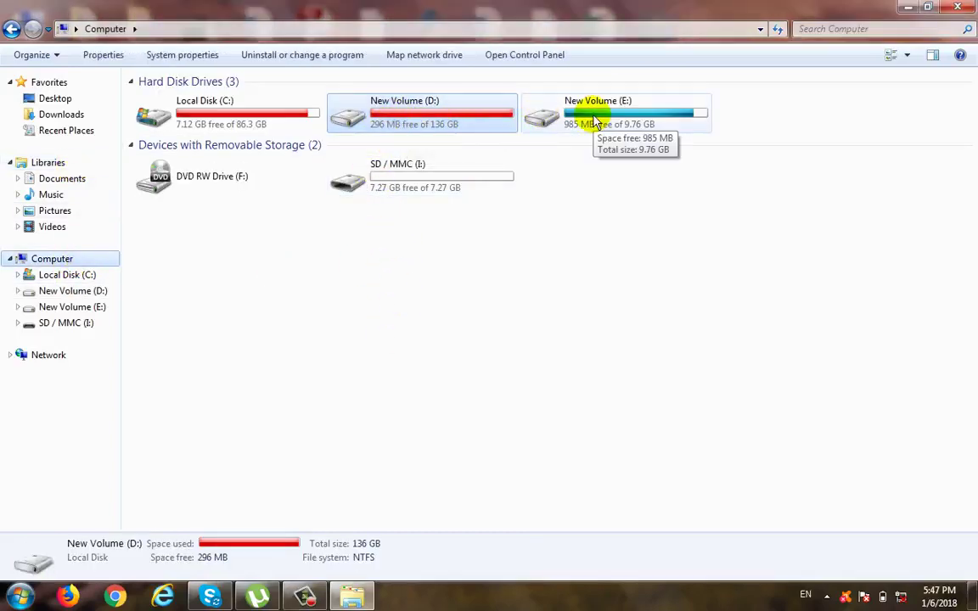
double_click(428, 136)
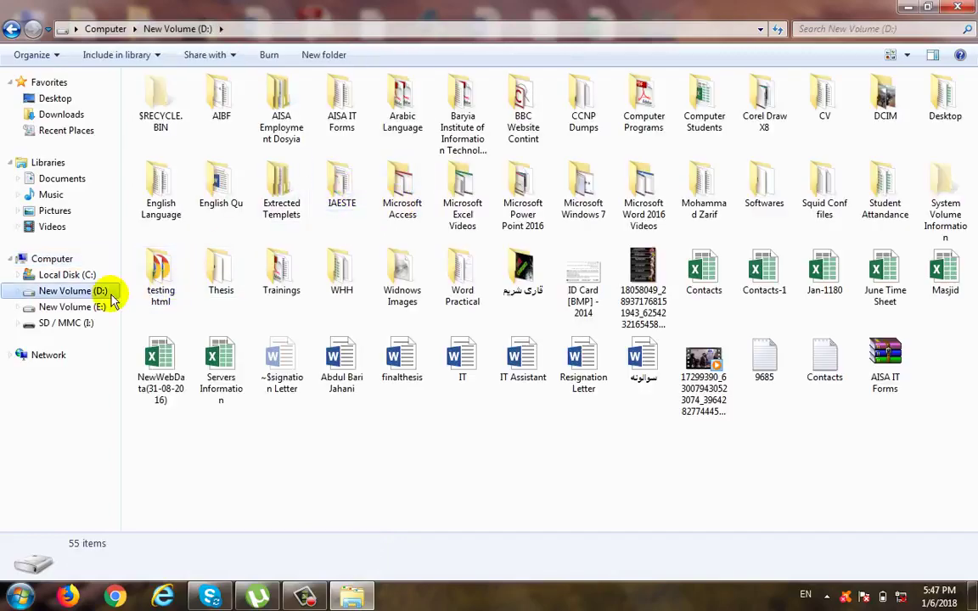
left_click(75, 306)
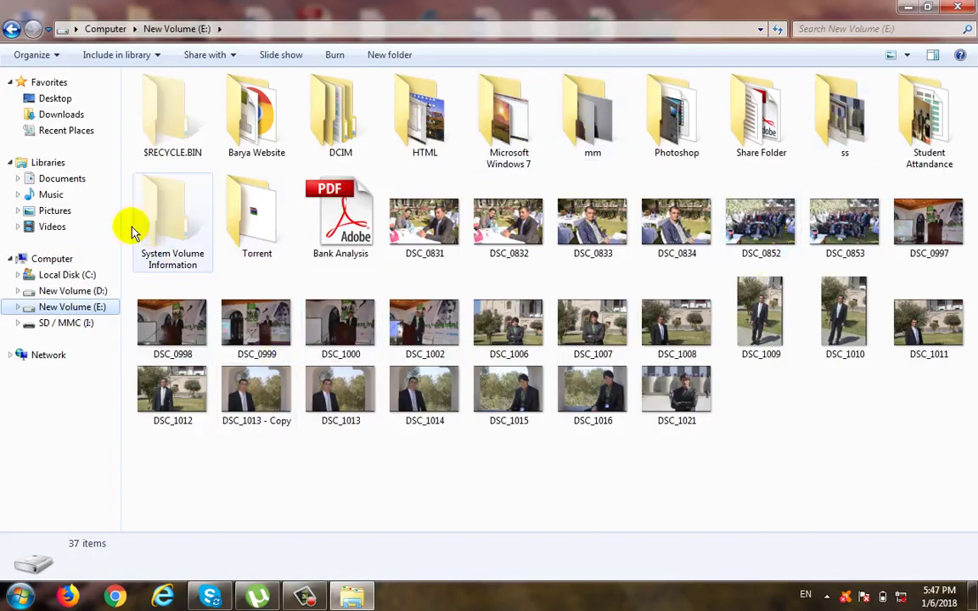
left_click(59, 274)
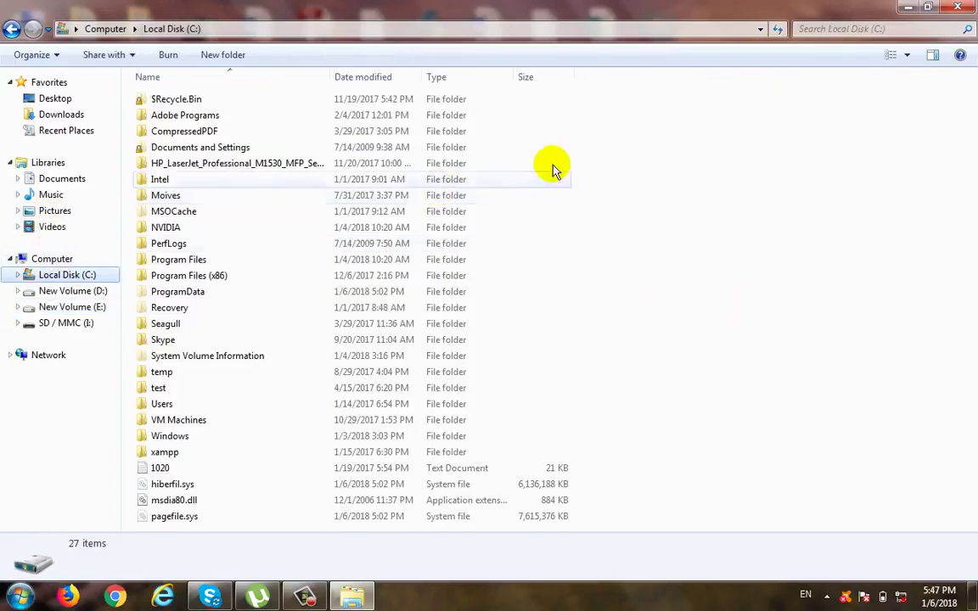
left_click(48, 258)
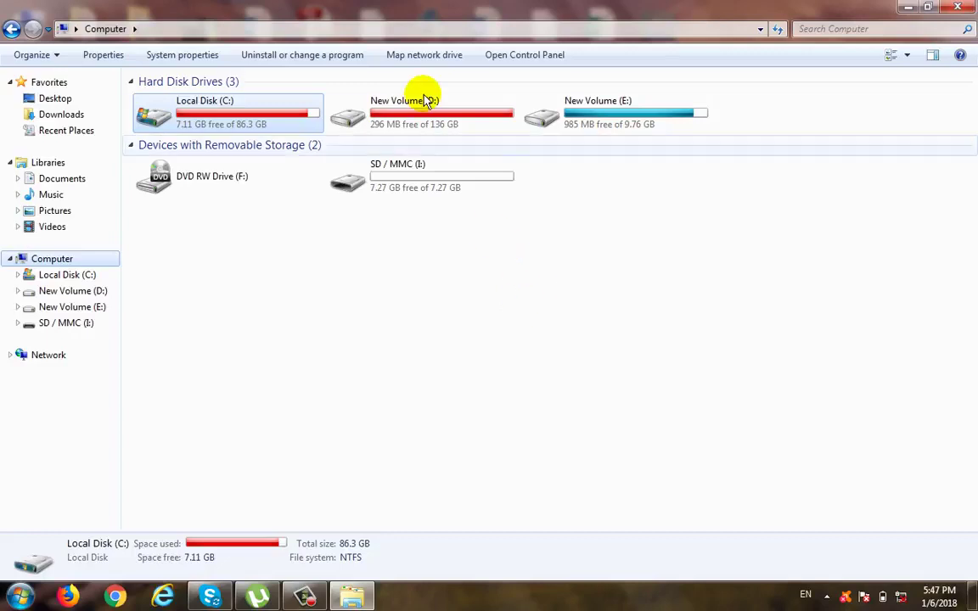
Step: Create a new folder named "Copy Cut" on New Volume (D:)
double_click(415, 123)
right_click(449, 417)
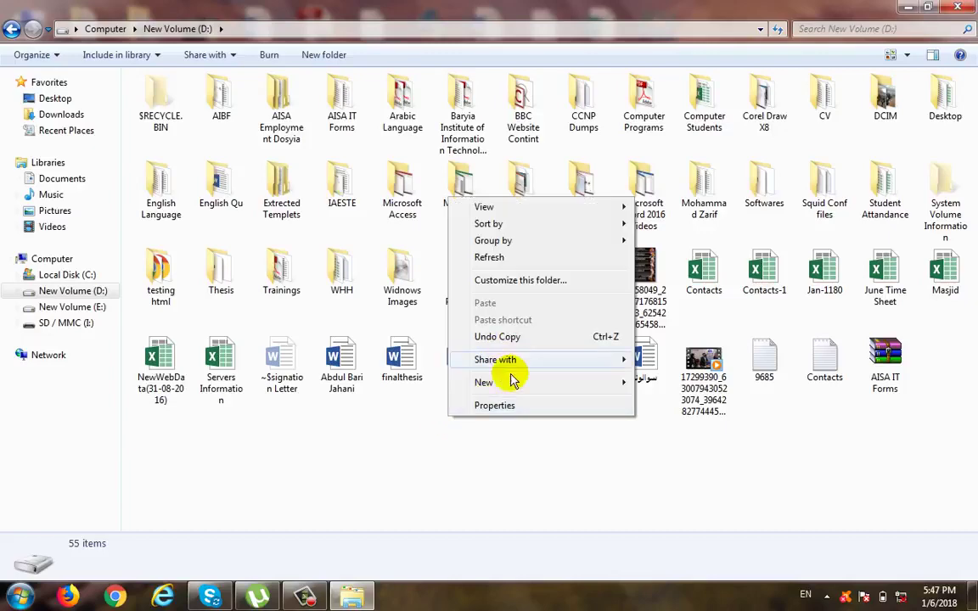
mouse_move(618, 386)
left_click(670, 142)
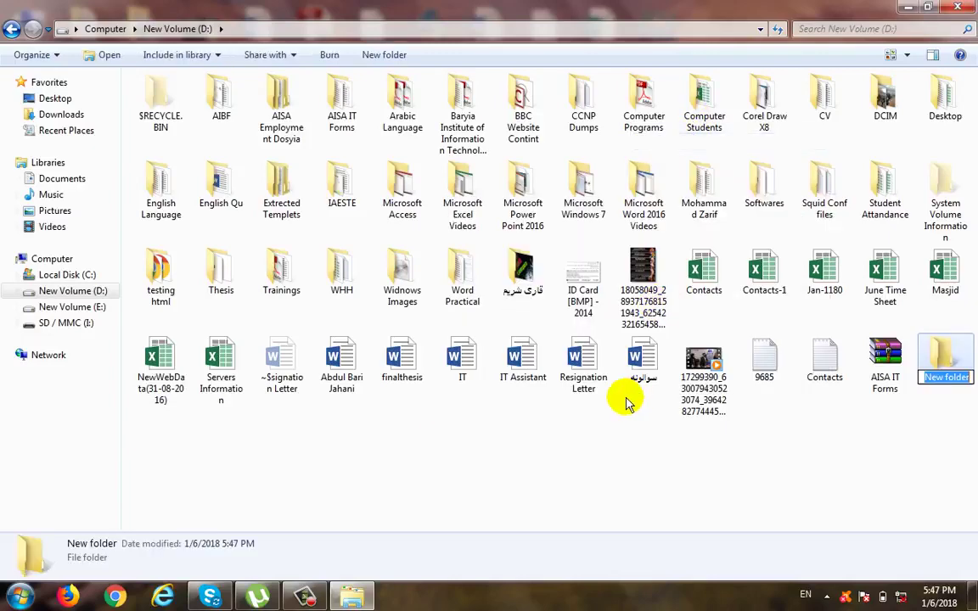
type("Co")
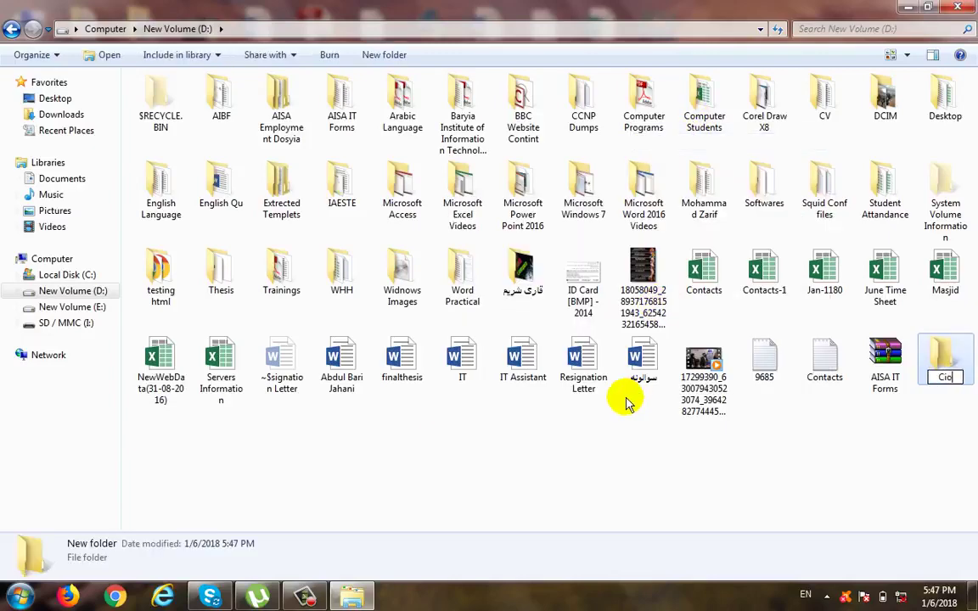
type("py Cut")
key("Return")
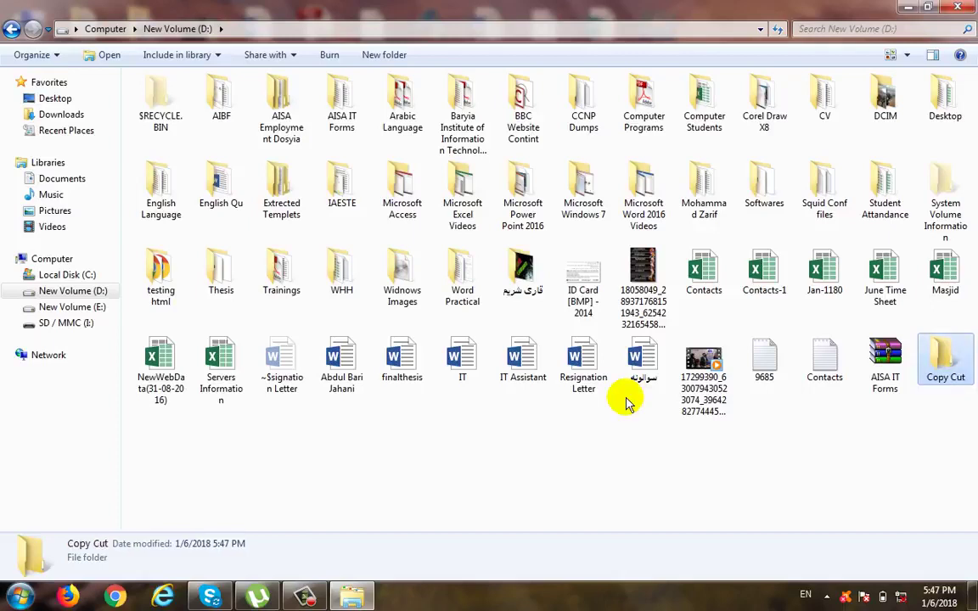
Step: Copy the Copy Cut folder from drive D: and paste the copy onto the desktop
right_click(949, 364)
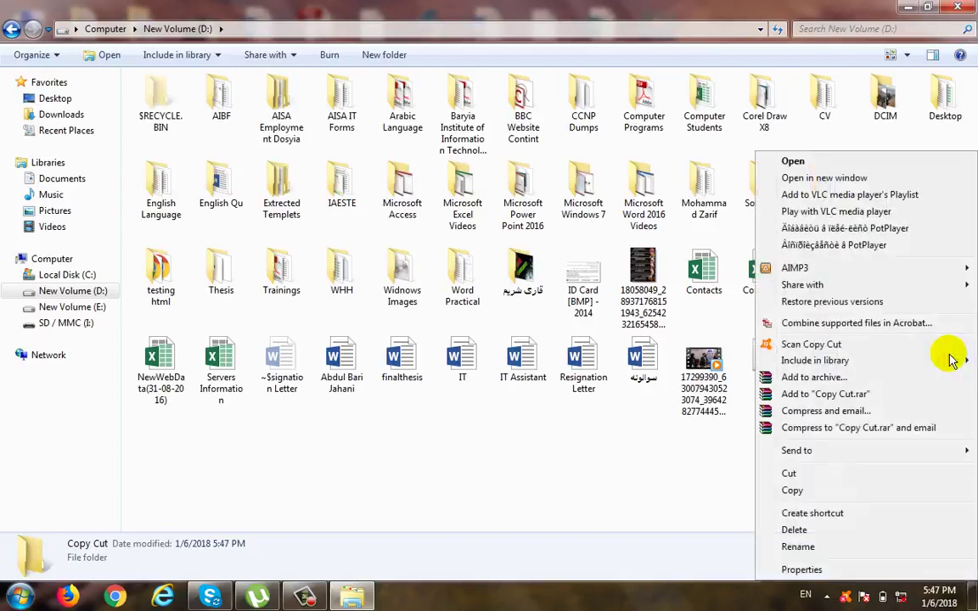
left_click(828, 490)
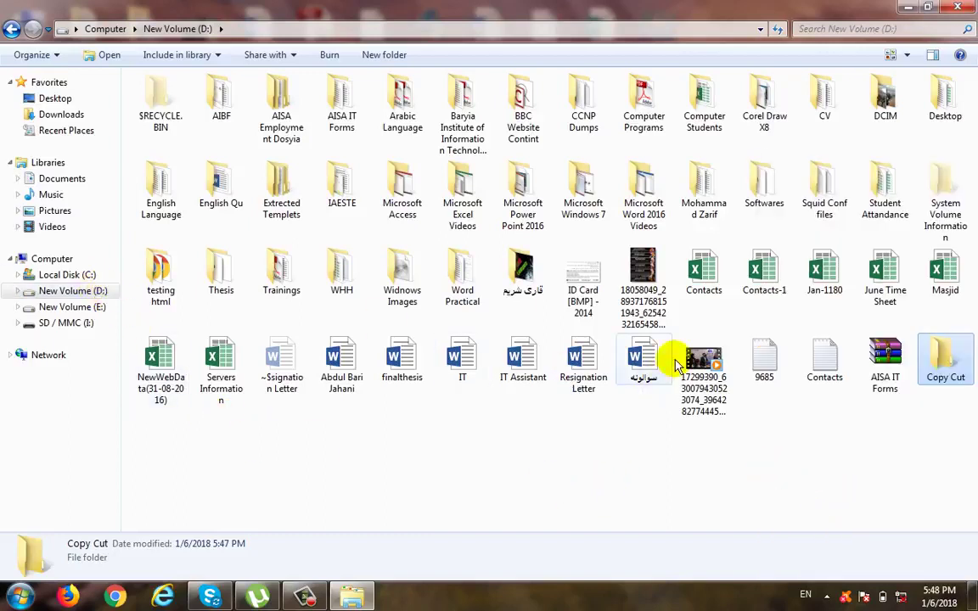
left_click(909, 7)
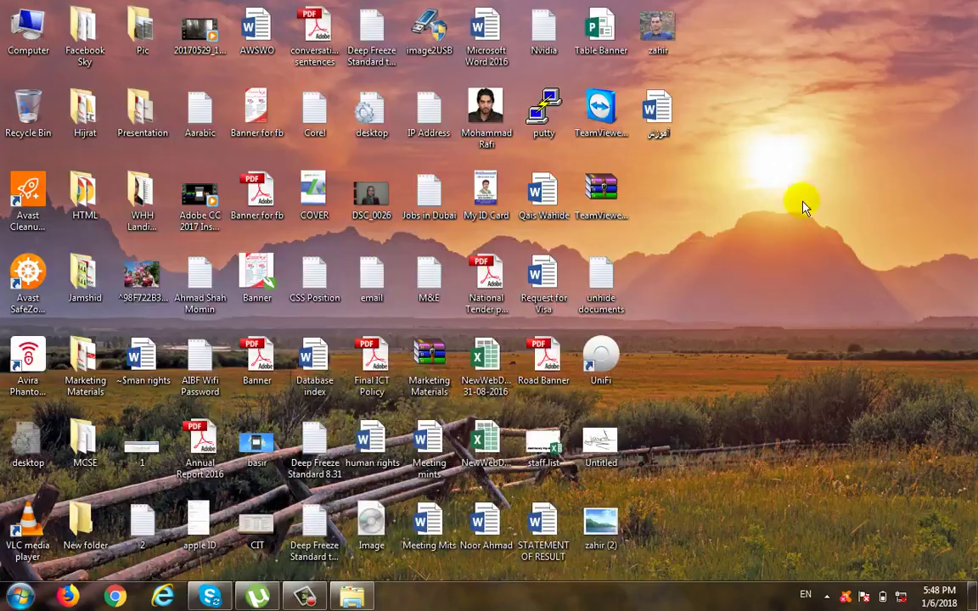
right_click(763, 238)
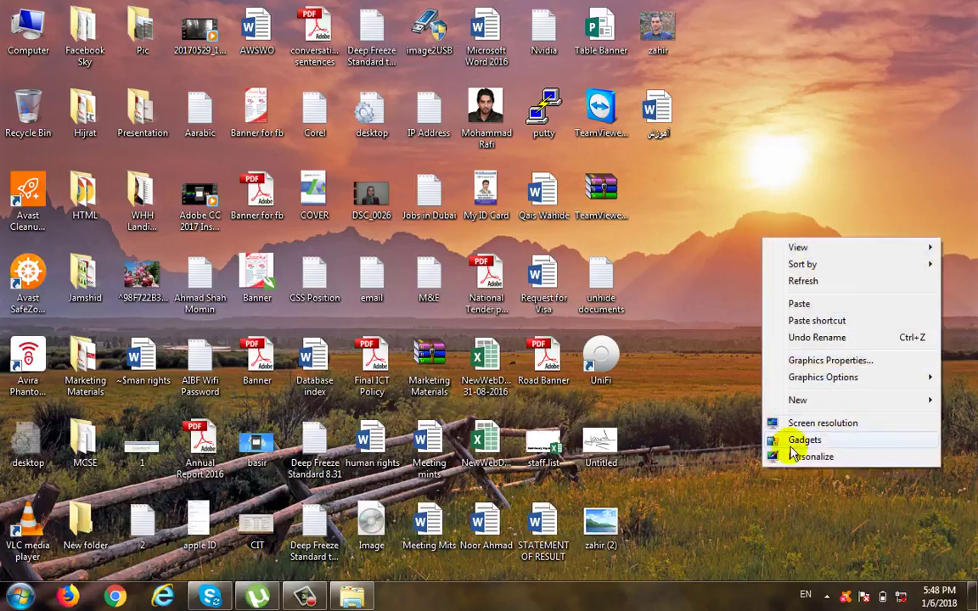
left_click(817, 305)
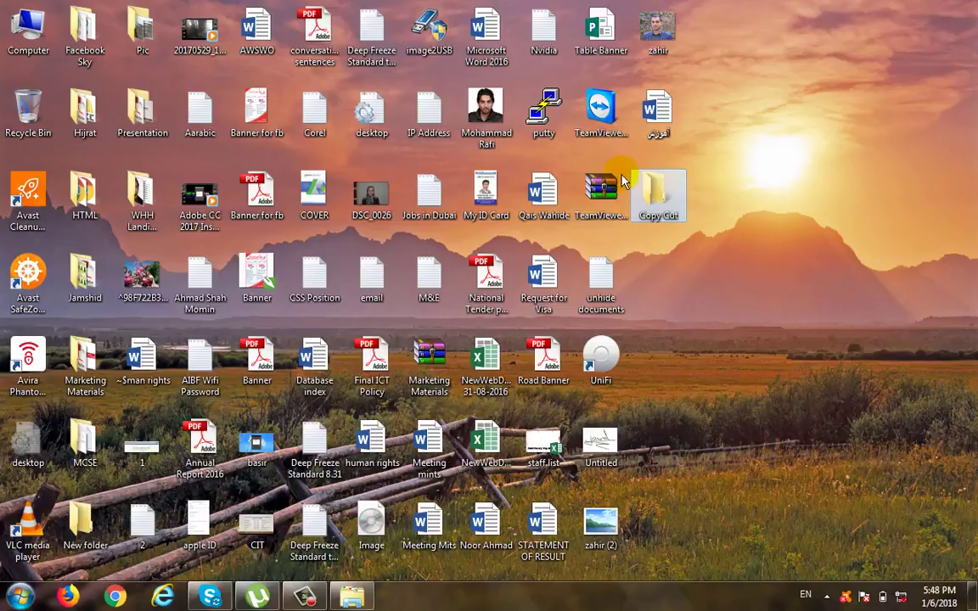
Step: Check the original Copy Cut folder on drive D: and permanently delete its copy from the desktop
left_click(402, 570)
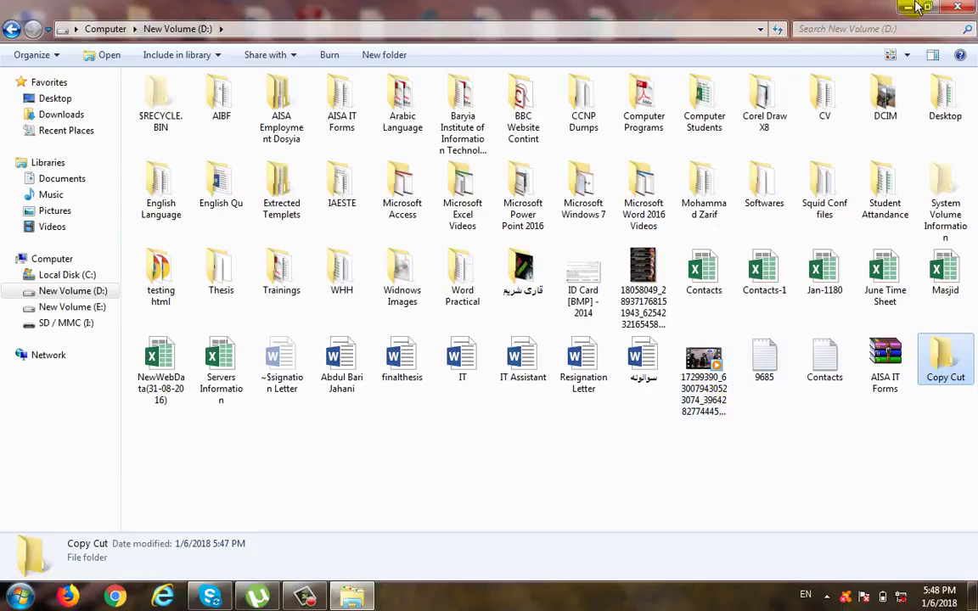
key("super+d")
left_click_drag(743, 262, 662, 168)
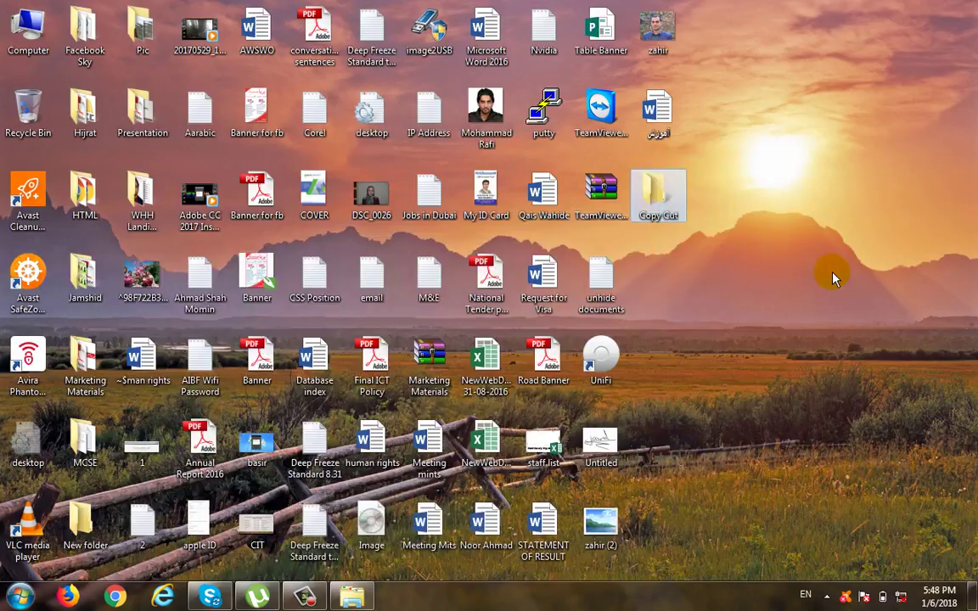
key("shift+Delete")
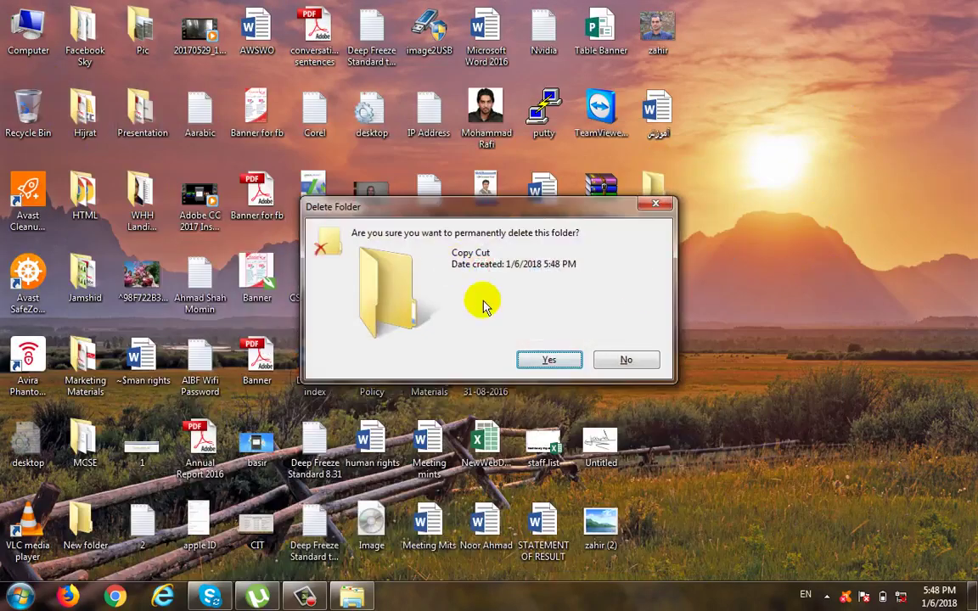
left_click(544, 358)
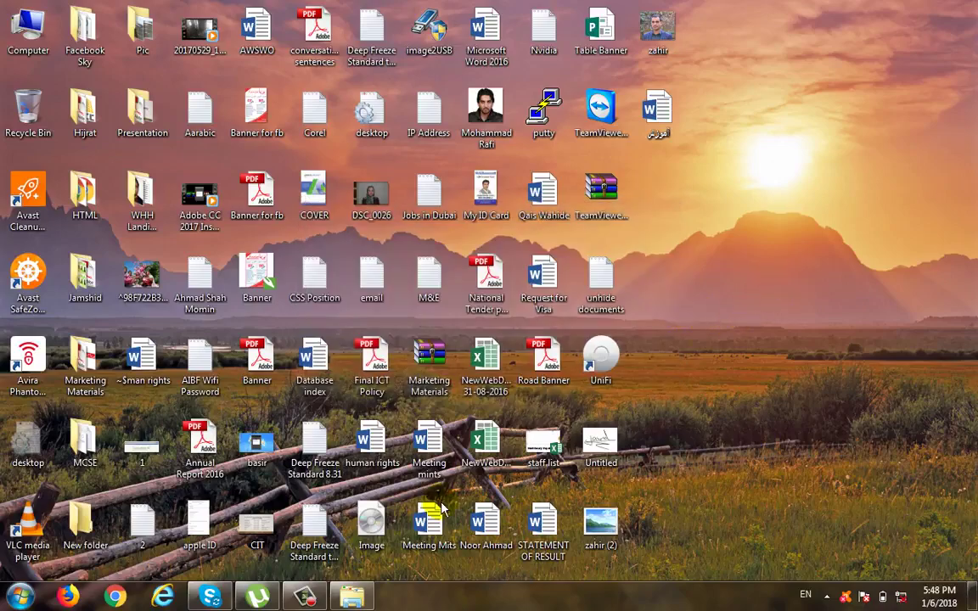
Step: Cut the Copy Cut folder on drive D: and clear the selection
left_click(362, 593)
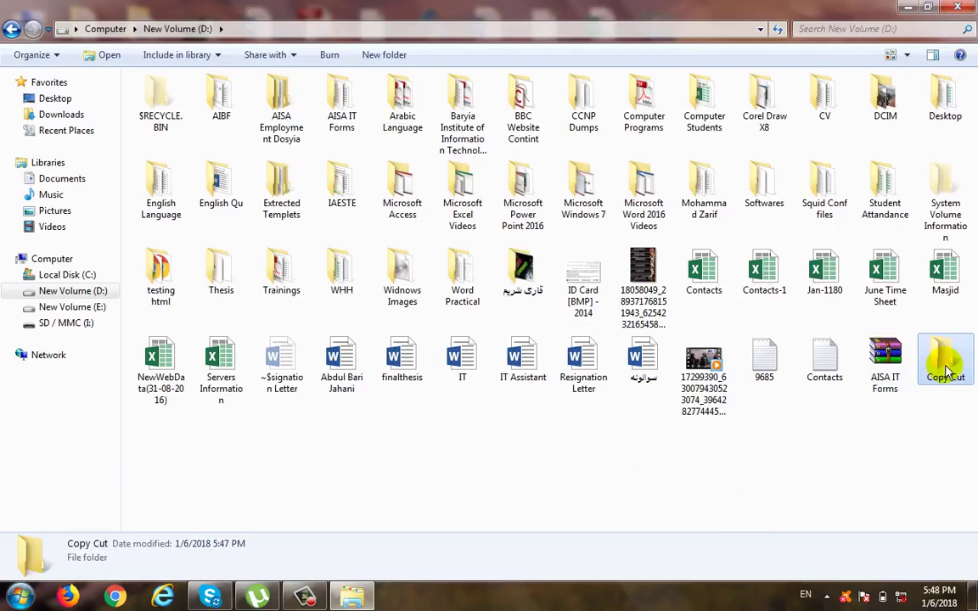
right_click(949, 371)
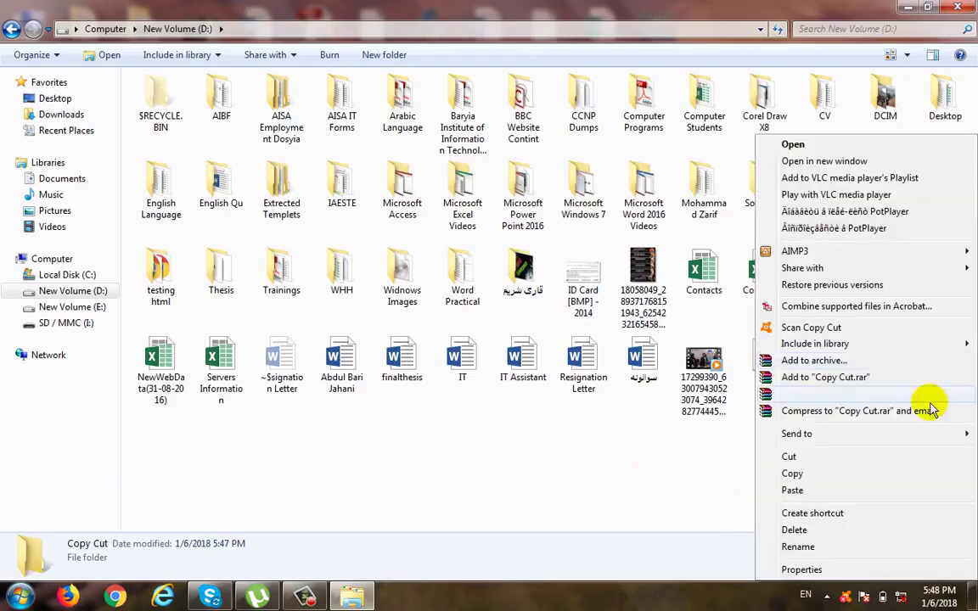
left_click(789, 459)
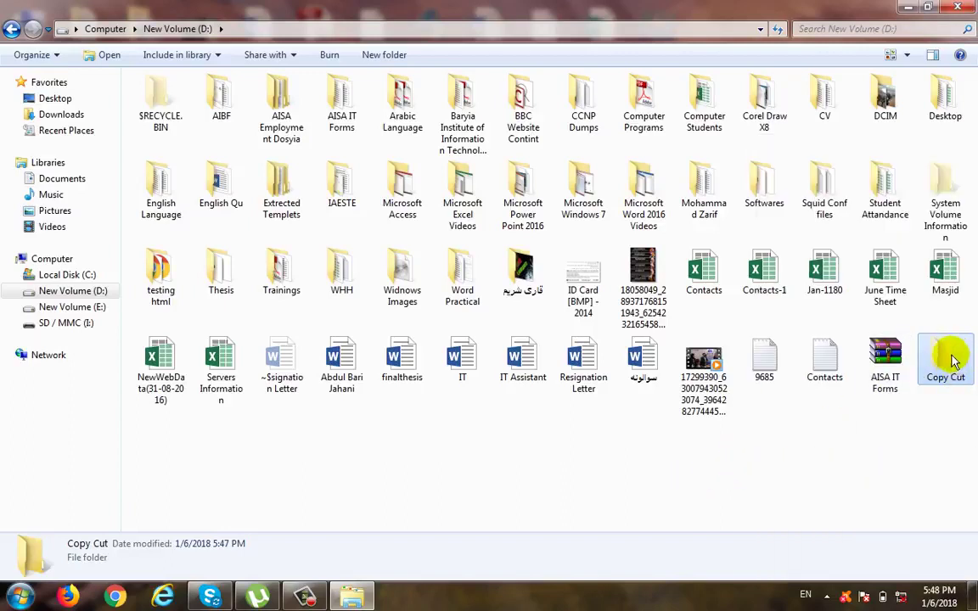
left_click(853, 458)
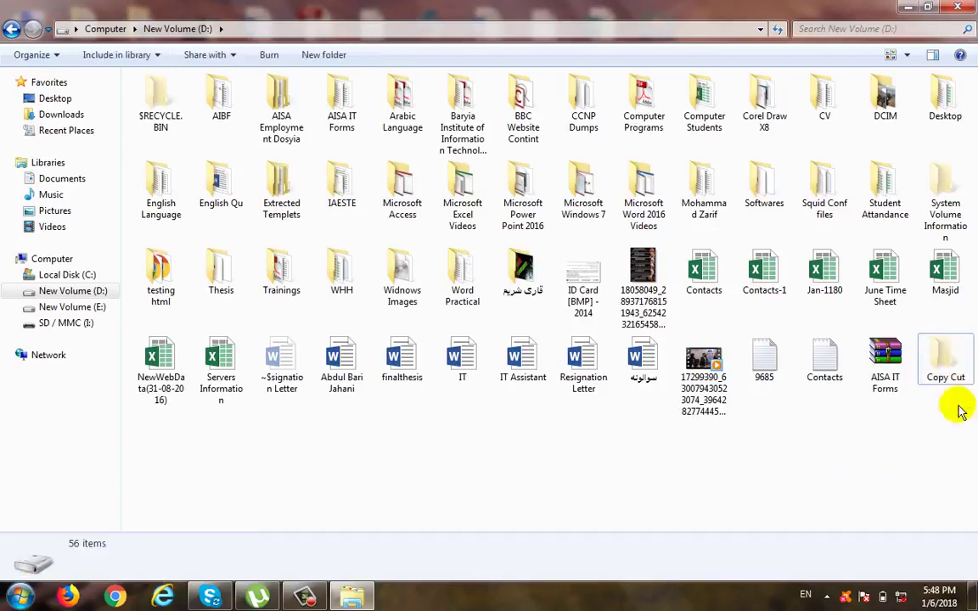
Step: Cut the block of folders and files on drive D: spanning Trainings to AISA IT Forms
left_click_drag(909, 458, 291, 276)
right_click(290, 276)
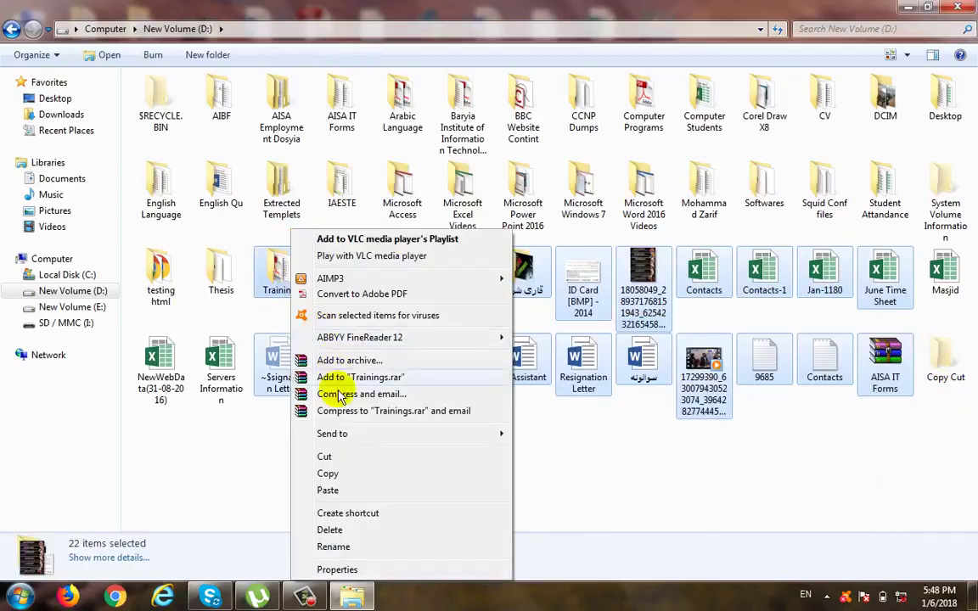
left_click(331, 457)
left_click(532, 470)
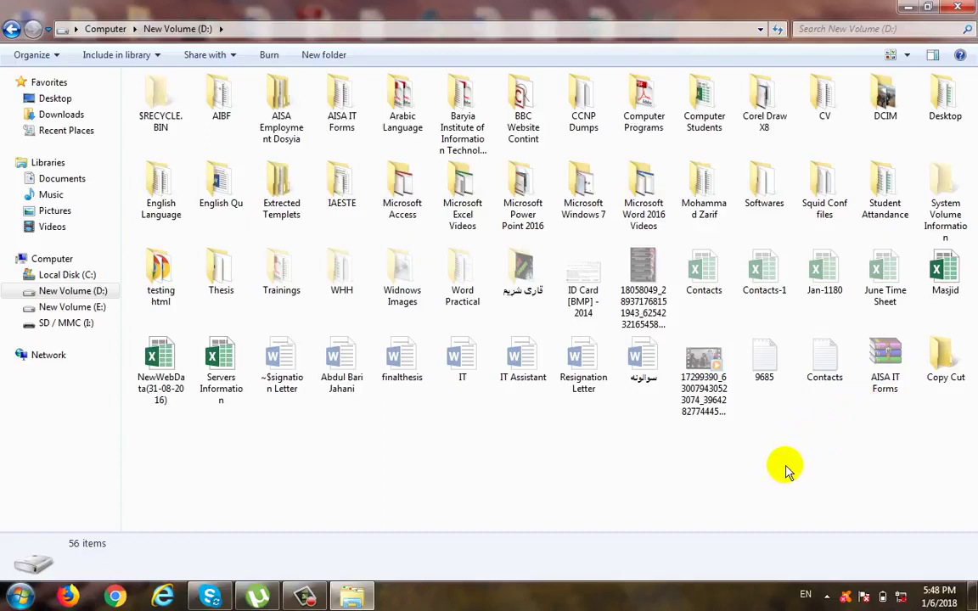
Step: Move the Copy Cut folder from drive D: to the desktop by cutting and pasting it
left_click(944, 354)
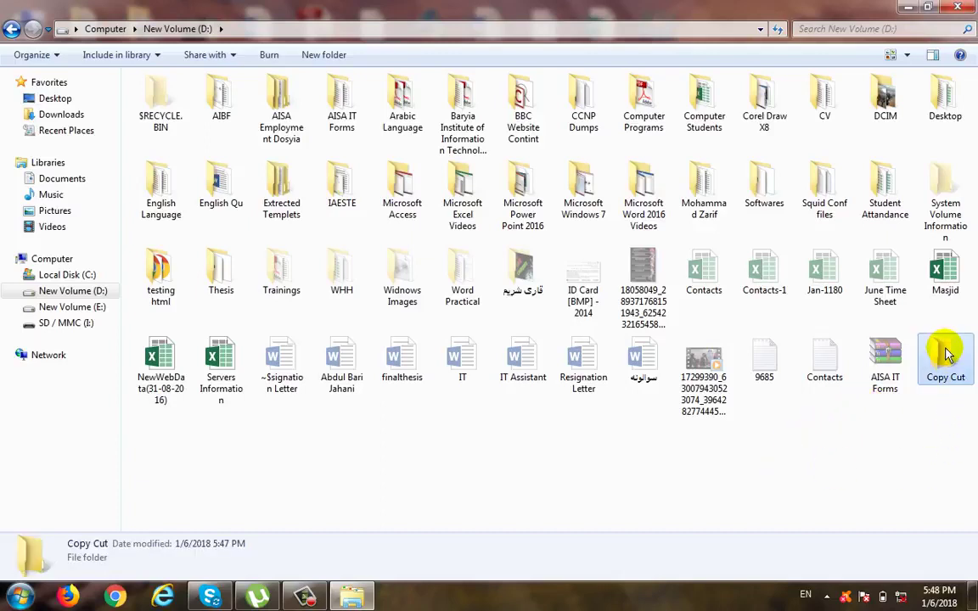
right_click(944, 354)
left_click(794, 457)
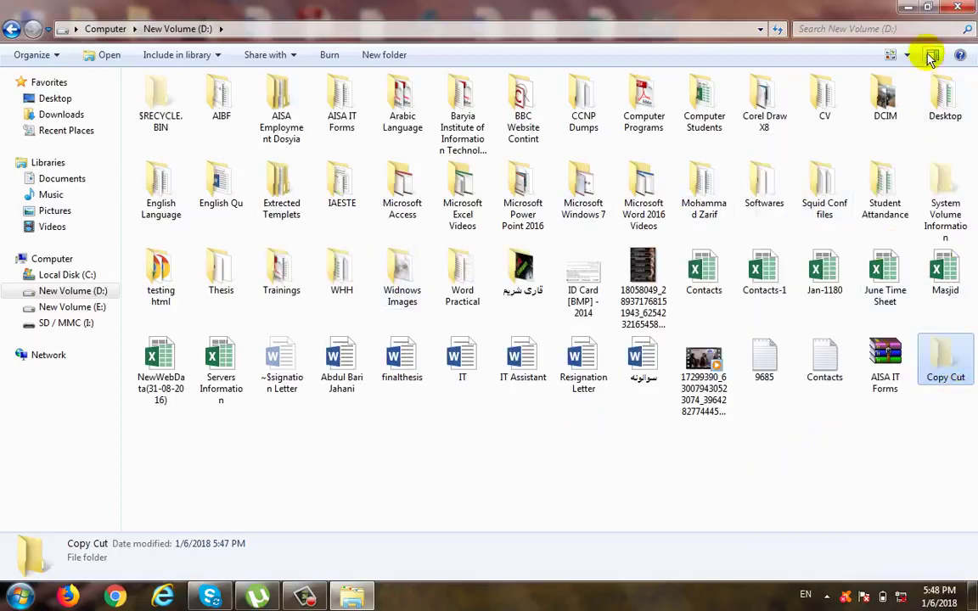
left_click(908, 7)
right_click(772, 251)
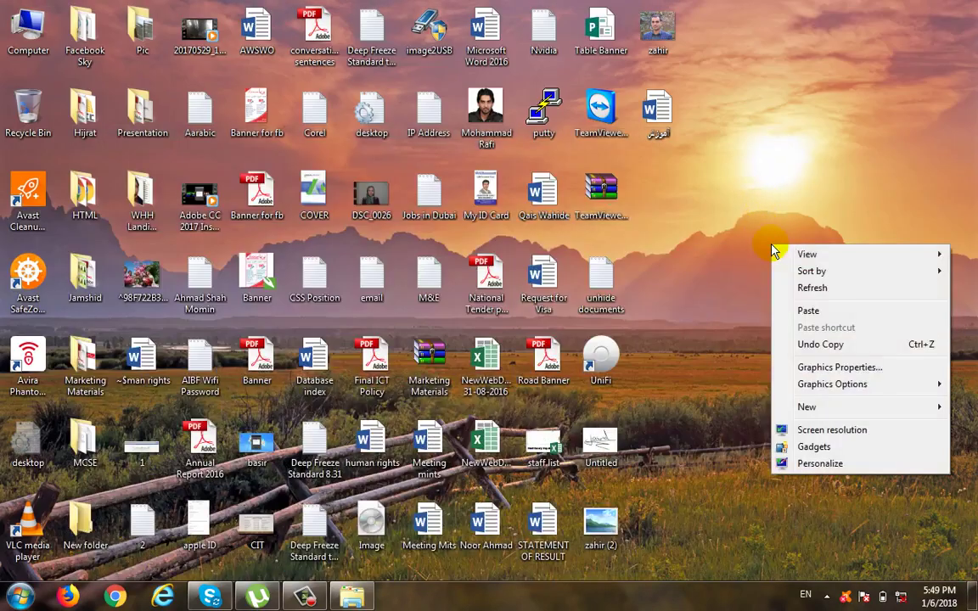
left_click(808, 316)
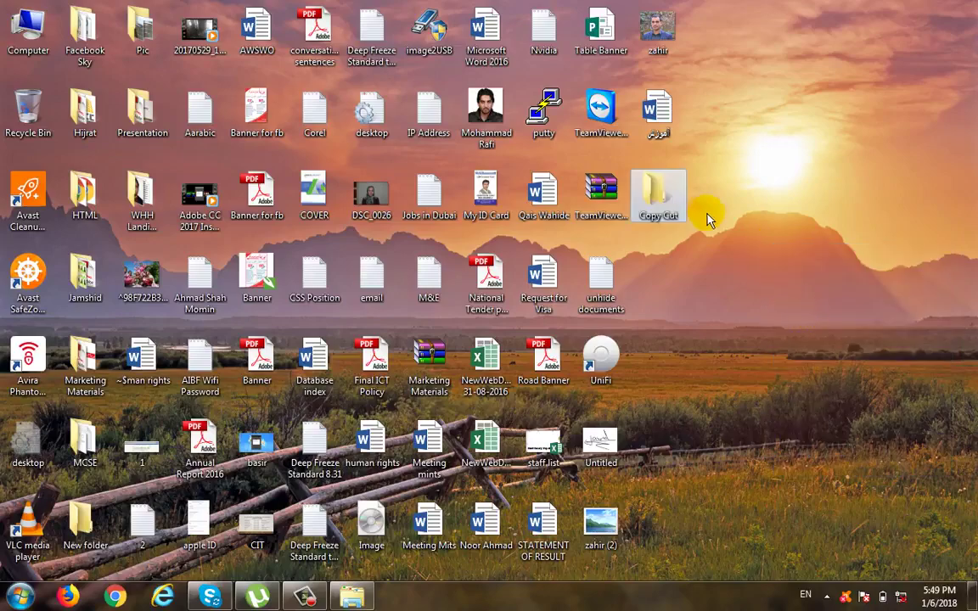
Step: View the contents of the Microsoft Access folder on drive D: and return to the drive's contents
key("alt+Tab")
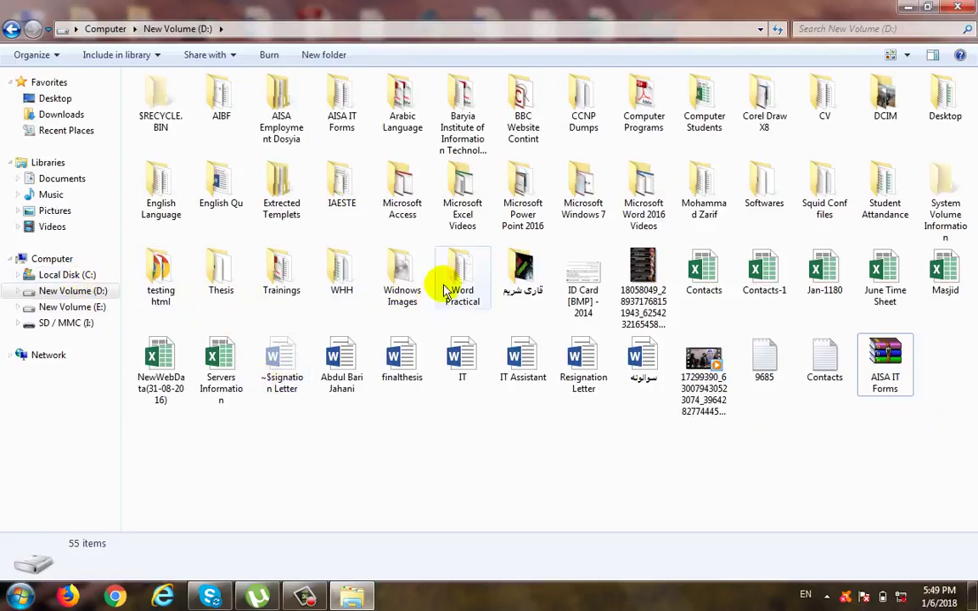
double_click(404, 189)
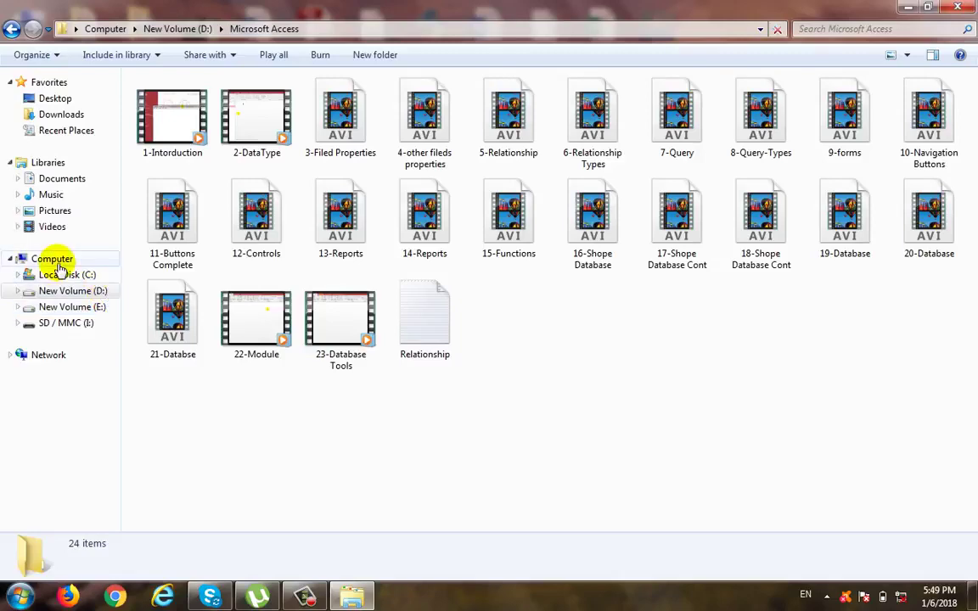
left_click(27, 257)
double_click(415, 119)
Step: Cut the Microsoft Access folder on drive D:, look inside it and return to the drive's contents
left_click(414, 107)
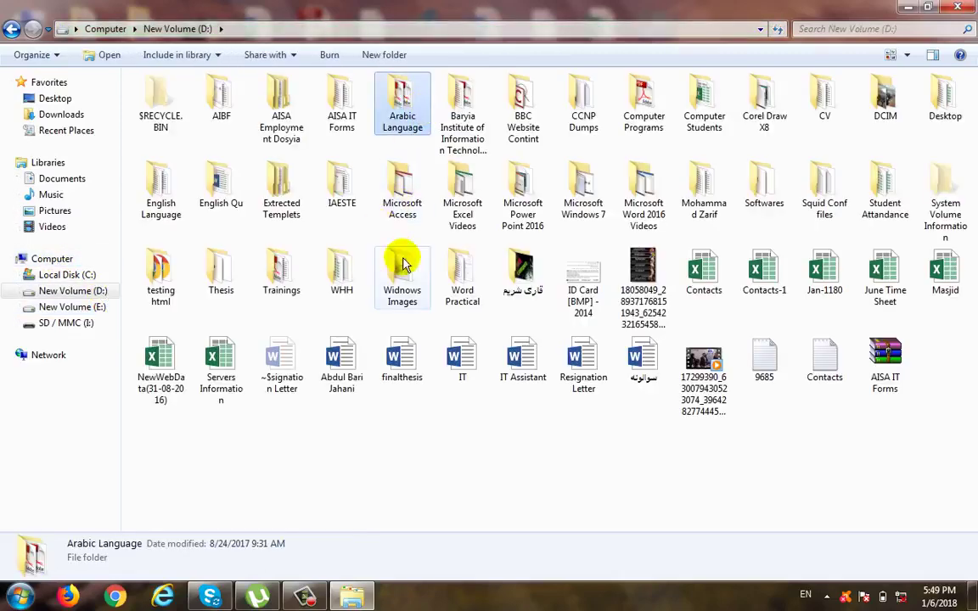
left_click(405, 196)
right_click(406, 196)
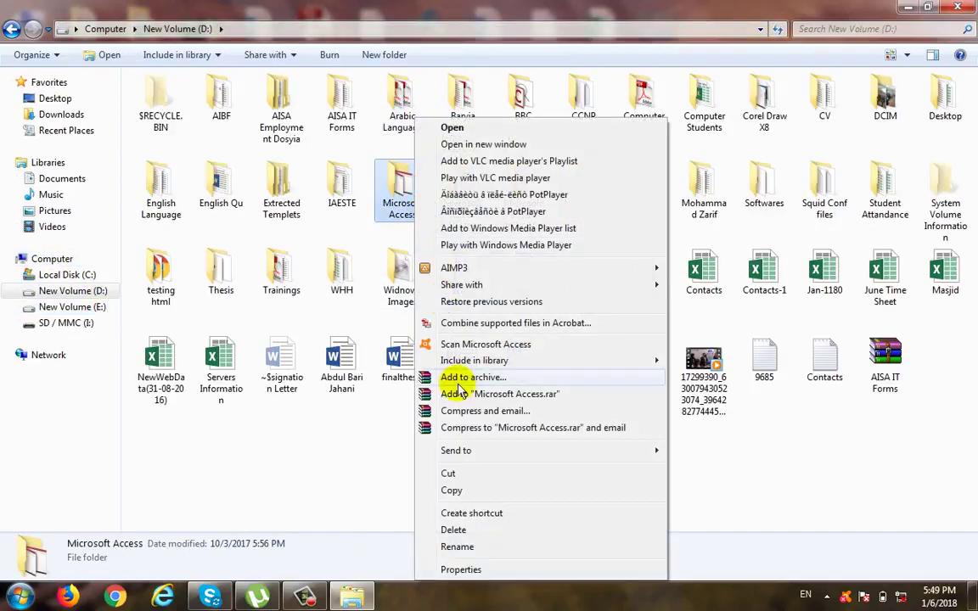
left_click(450, 474)
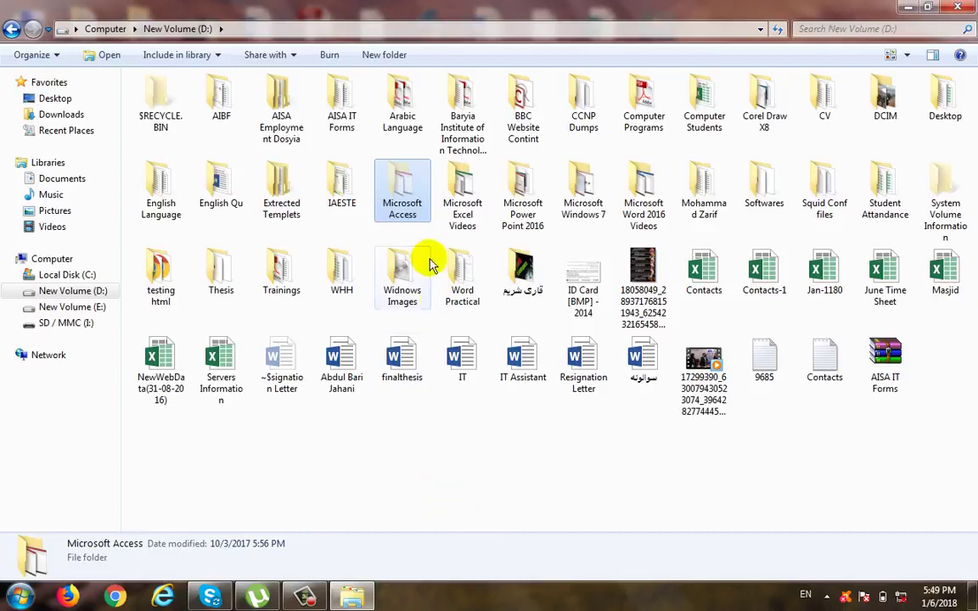
double_click(399, 173)
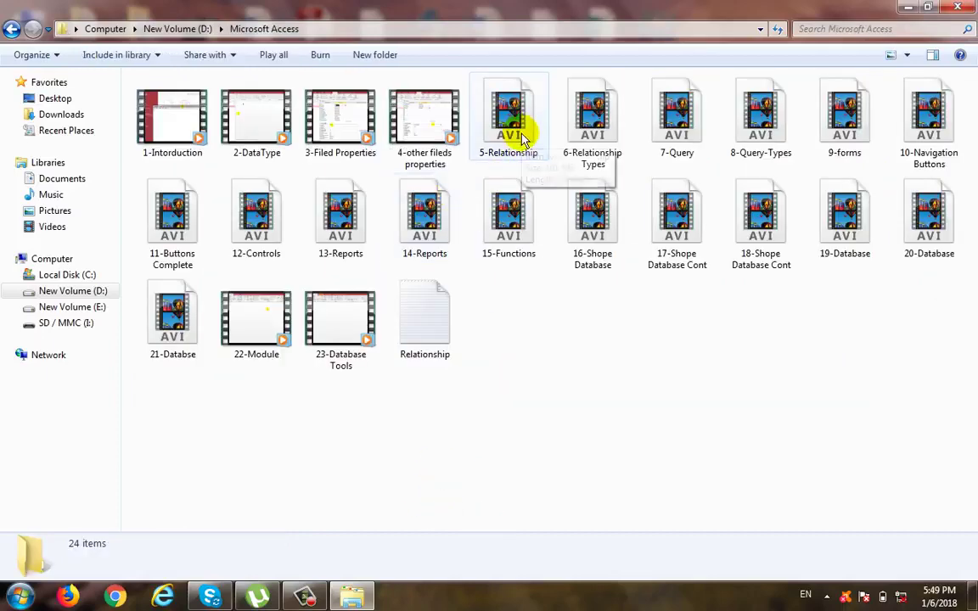
left_click(11, 28)
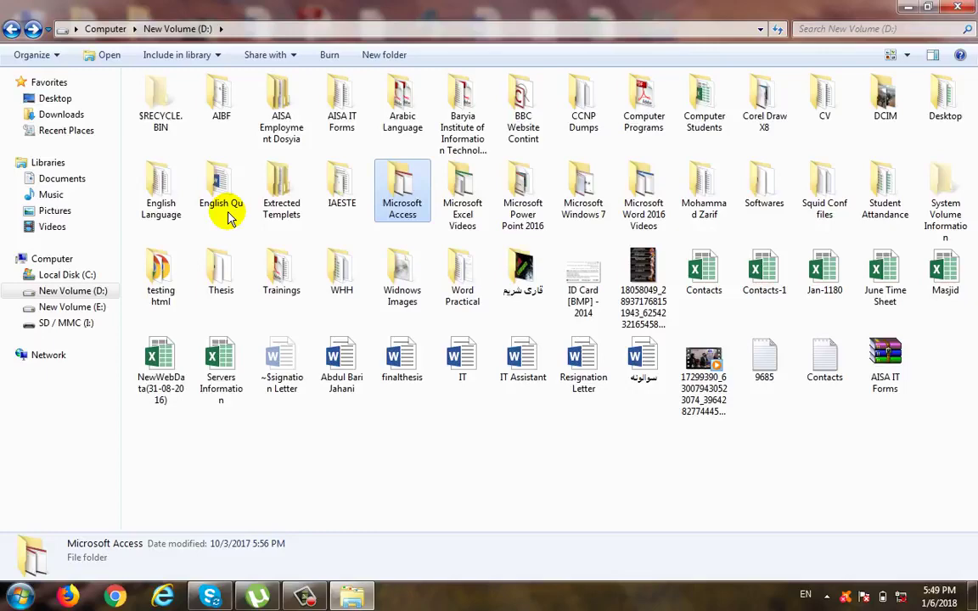
Step: Look inside the Microsoft Access folder on drive D: once more and return to the drive's contents with nothing selected
double_click(401, 175)
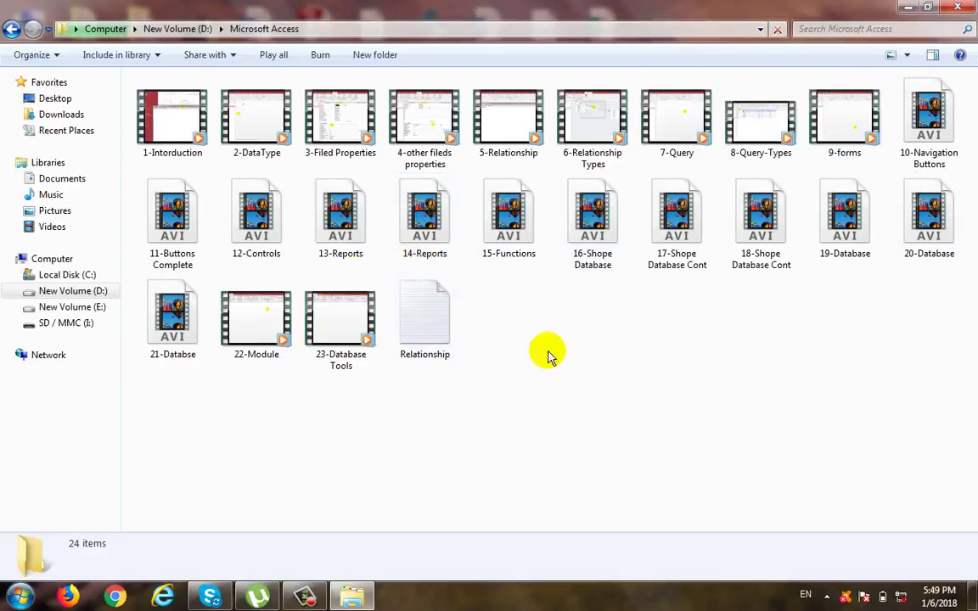
left_click(12, 29)
left_click(651, 452)
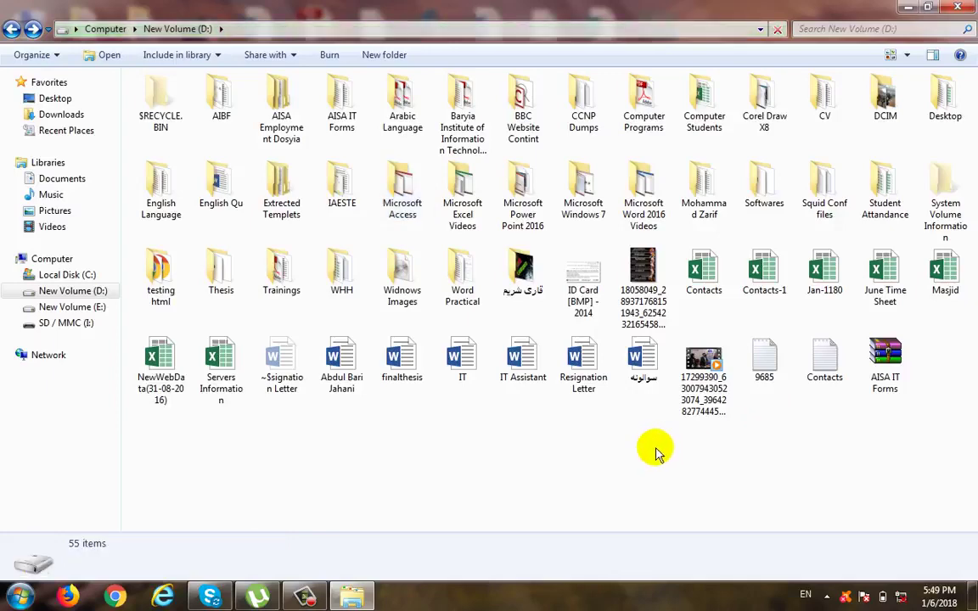
Step: Move the Copy Cut folder from the desktop to drive D: by cutting and pasting it
right_click(659, 231)
right_click(650, 192)
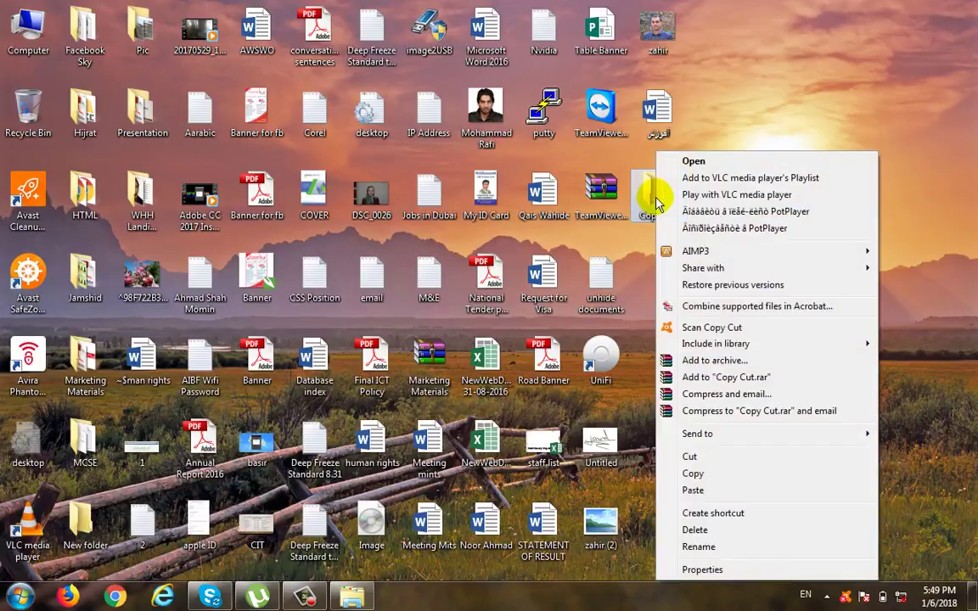
left_click(701, 456)
left_click(351, 597)
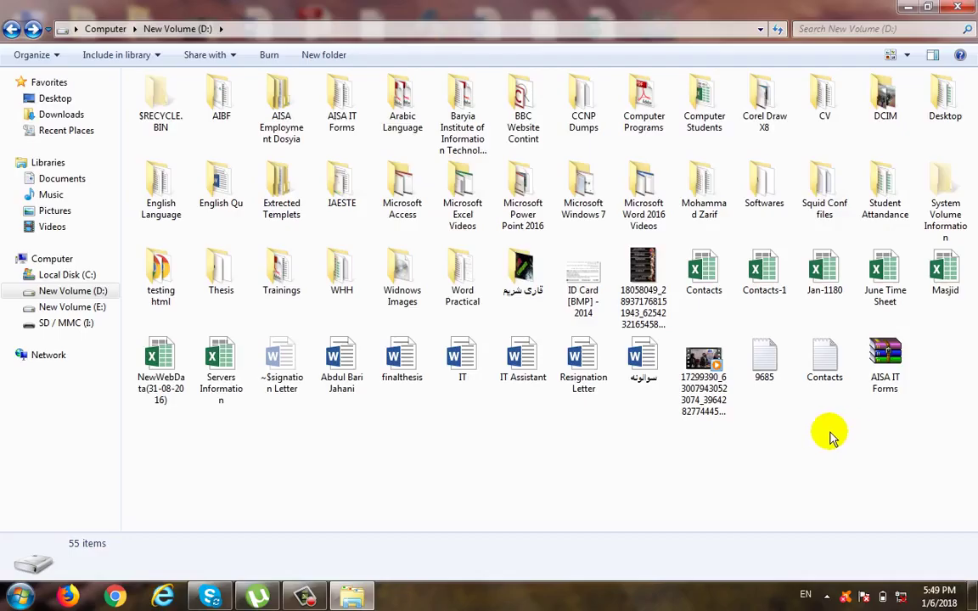
right_click(819, 450)
left_click(853, 391)
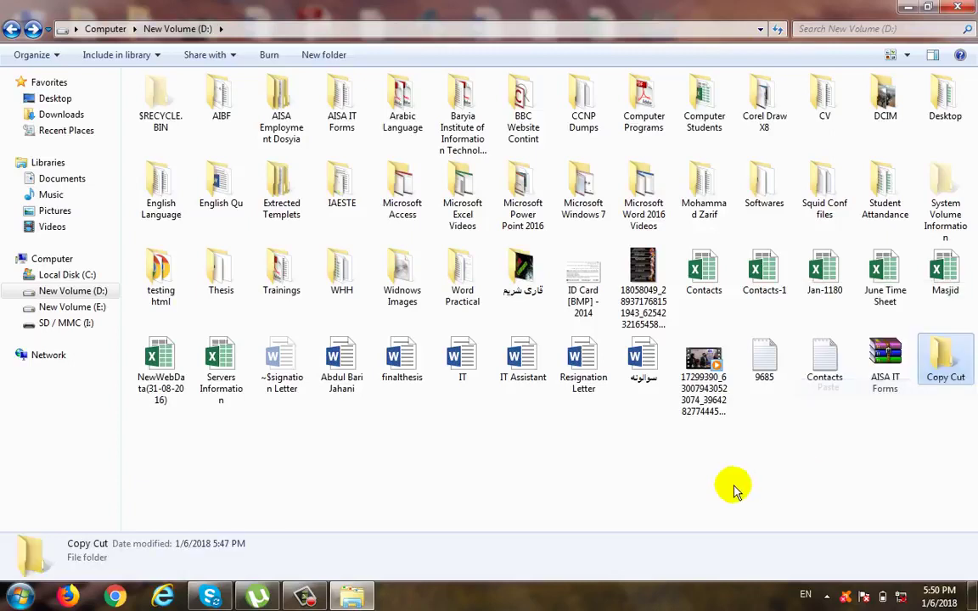
Step: Copy the text files 9685 and Contacts into the Copy Cut folder on drive D: and recheck the folder's contents
left_click(762, 361)
left_click(823, 365, "ctrl")
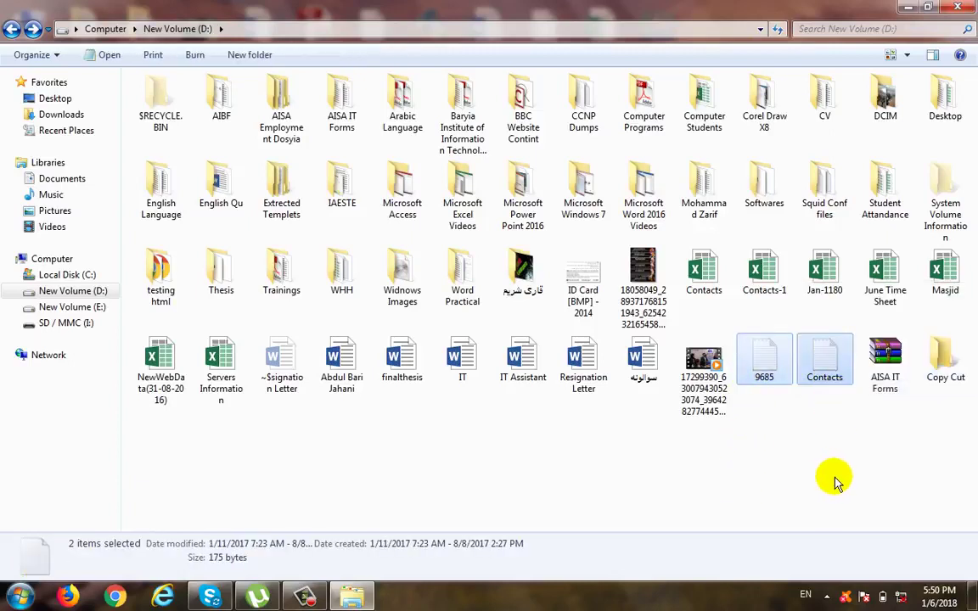
double_click(943, 352)
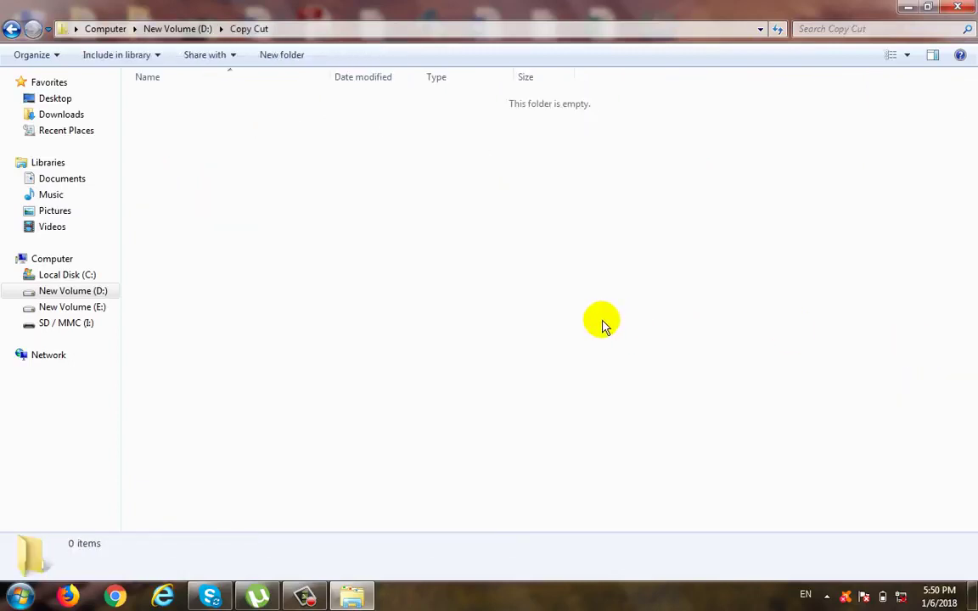
key("ctrl+v")
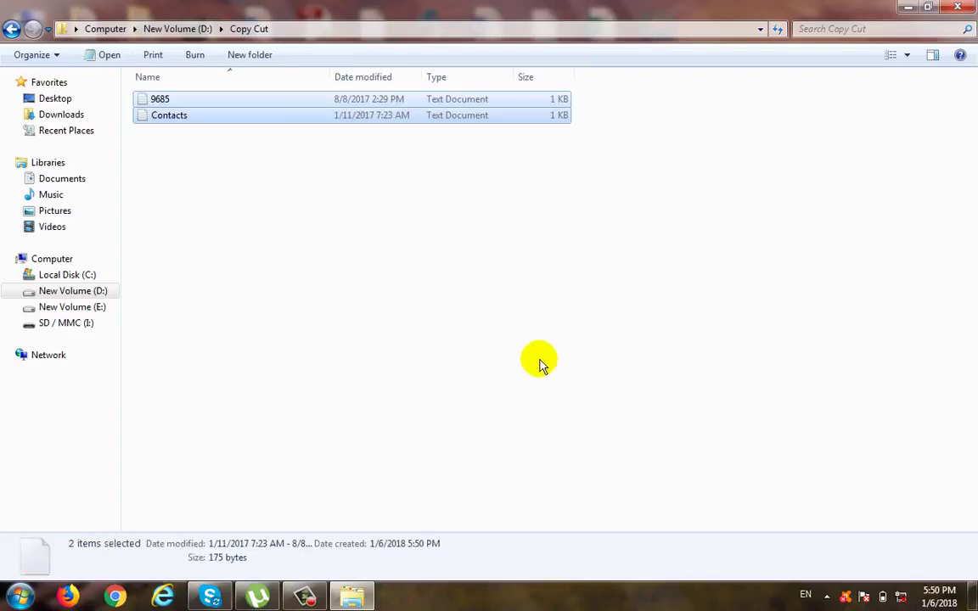
left_click(540, 364)
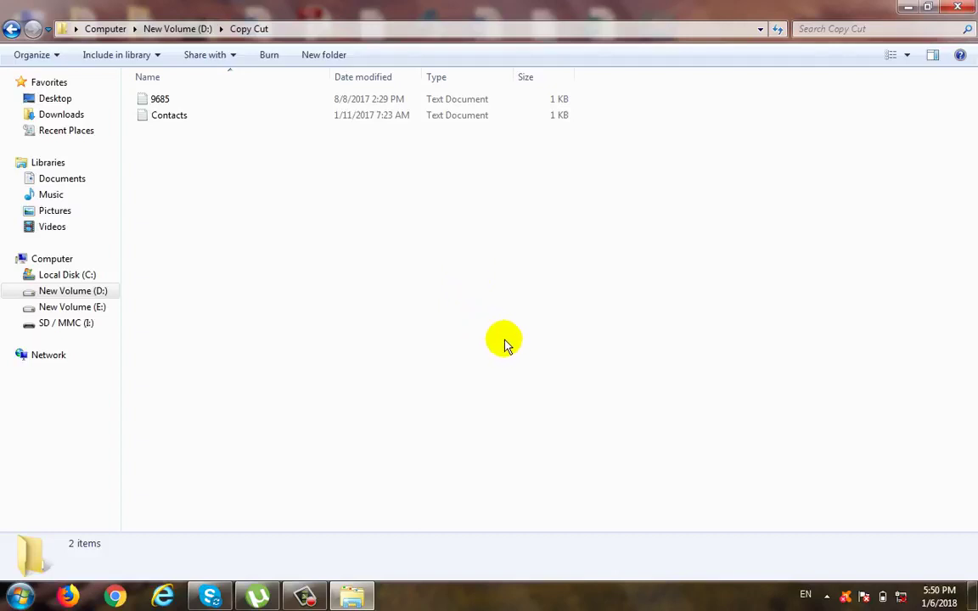
left_click(11, 29)
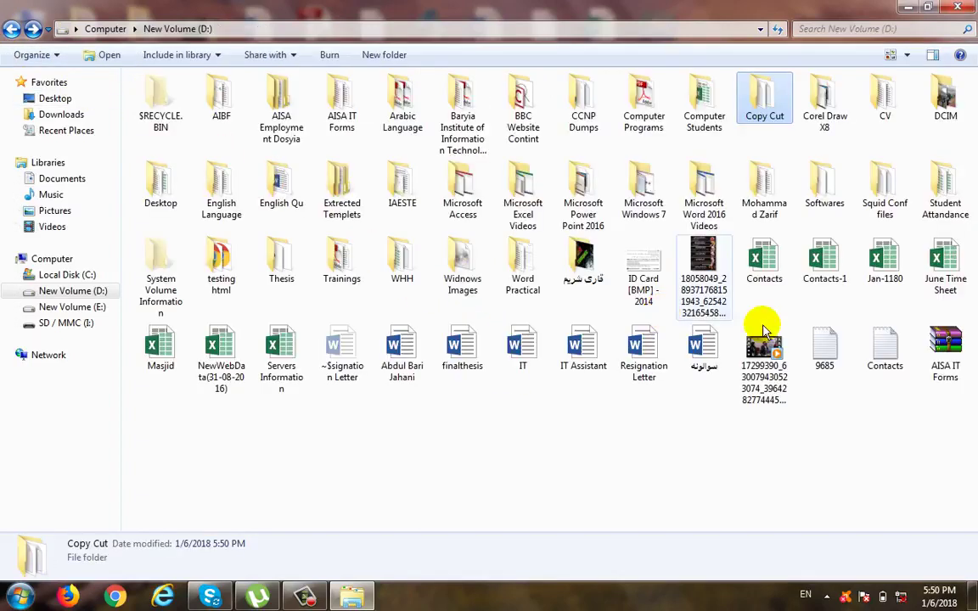
double_click(767, 100)
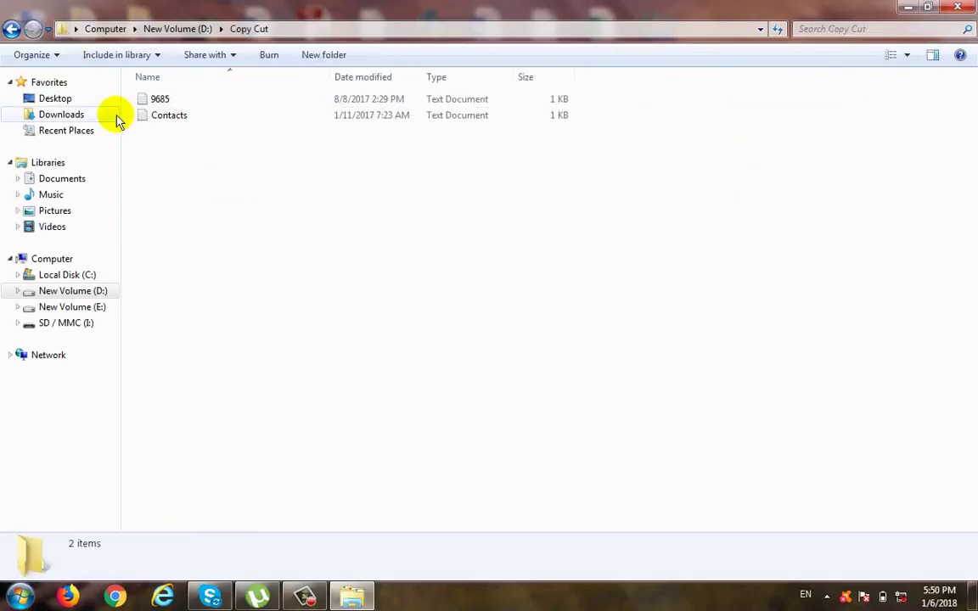
left_click(11, 29)
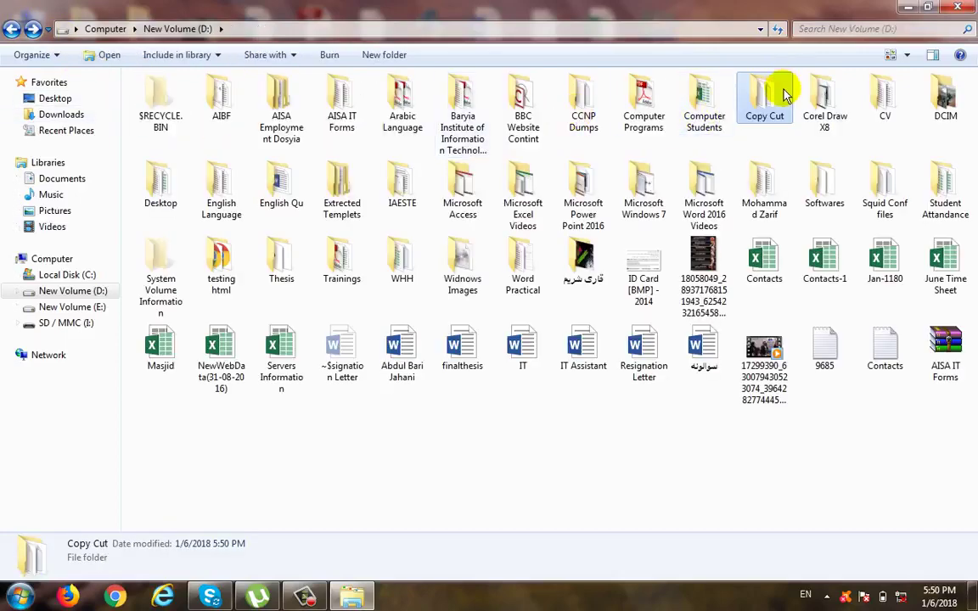
Step: Cut the Copy Cut folder, including its text files, from drive D: and paste it on the desktop
right_click(779, 90)
left_click(800, 409)
left_click(907, 7)
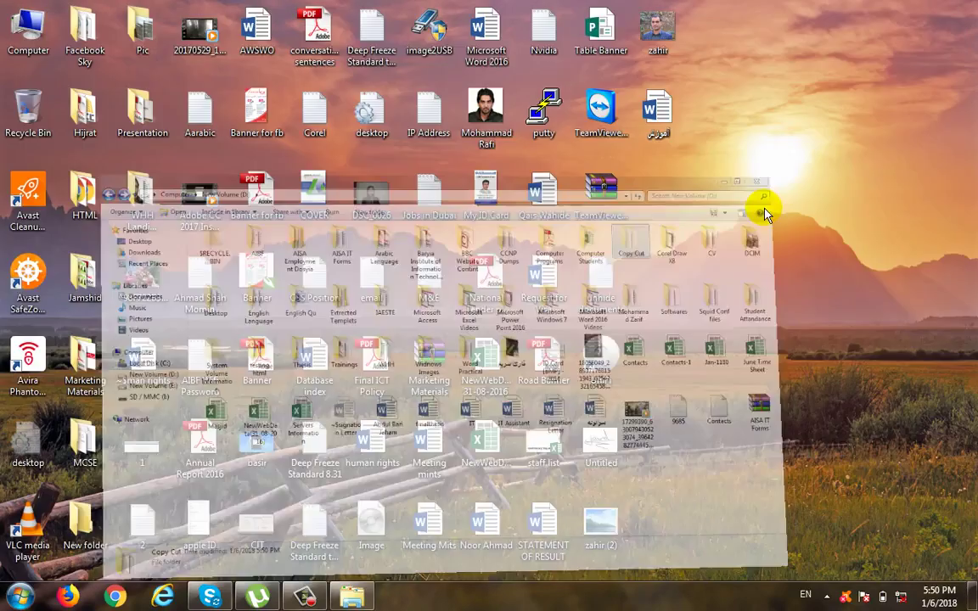
right_click(751, 200)
left_click(769, 262)
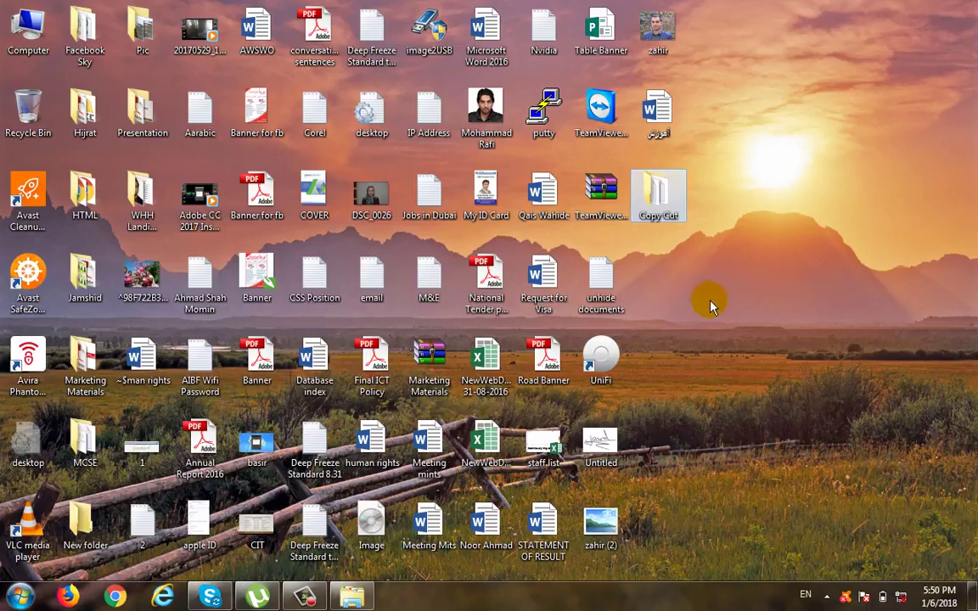
Step: Examine the files inside the Copy Cut folder on the desktop and close its window
double_click(657, 194)
left_click(170, 117)
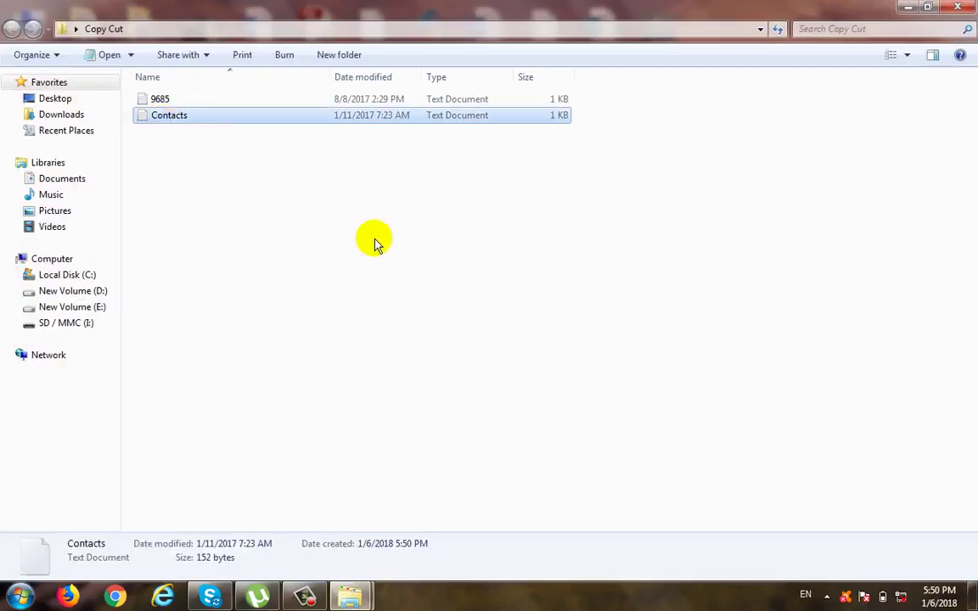
key("alt+F4")
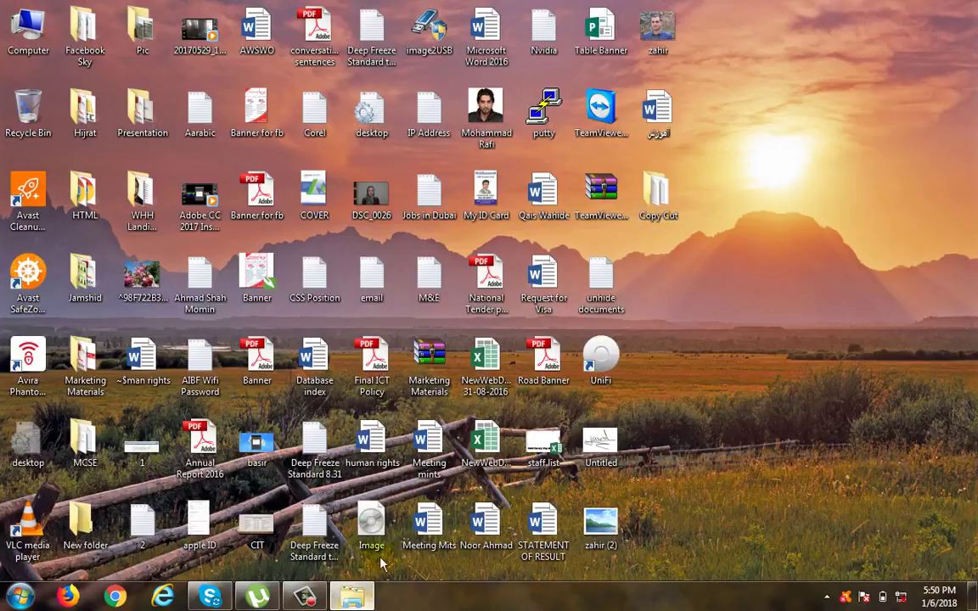
Step: Look through drive D: and its Corel Draw X8 folder, and check the desktop's Copy Cut folder again
left_click(351, 596)
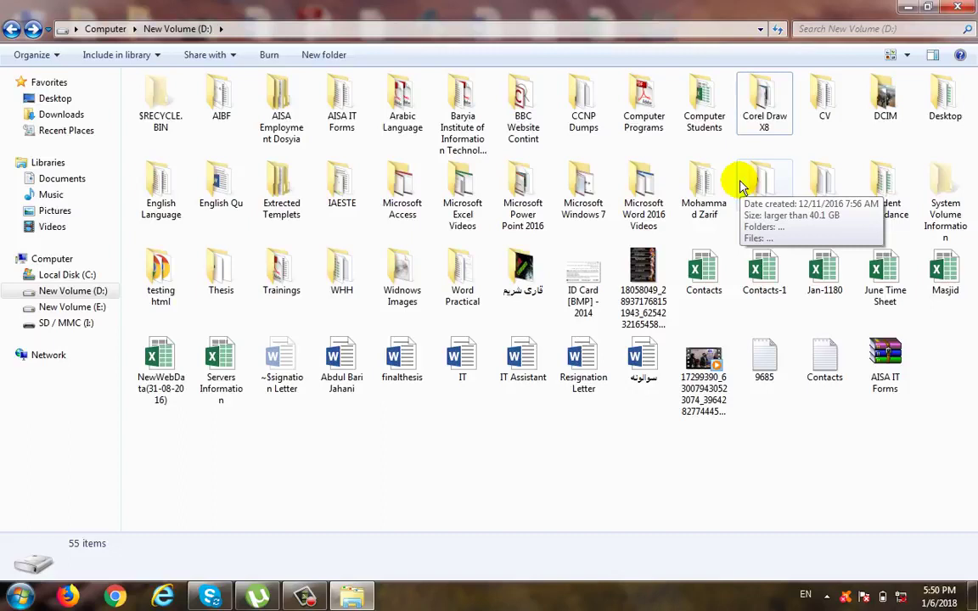
double_click(742, 118)
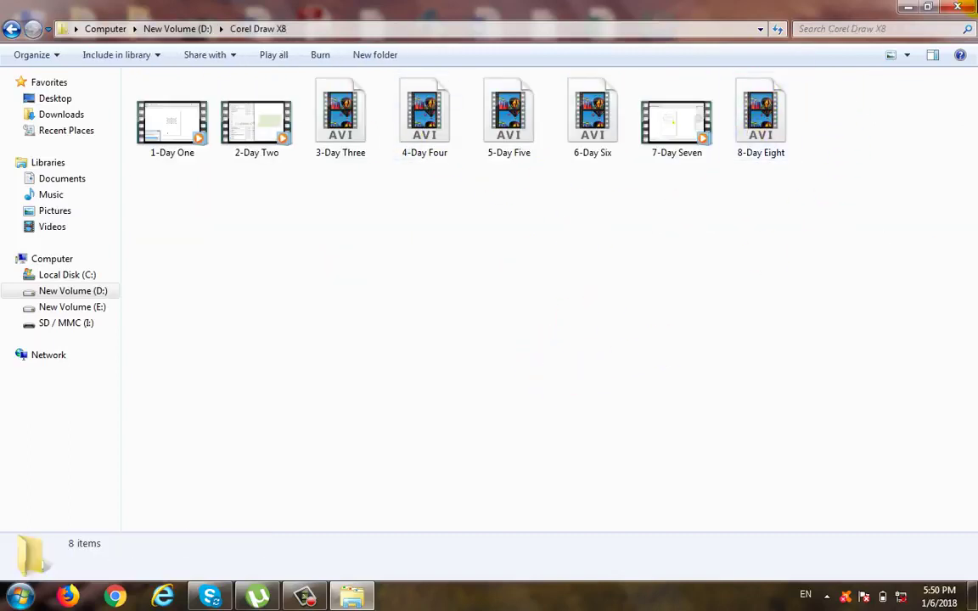
left_click(926, 10)
left_click(904, 10)
double_click(655, 197)
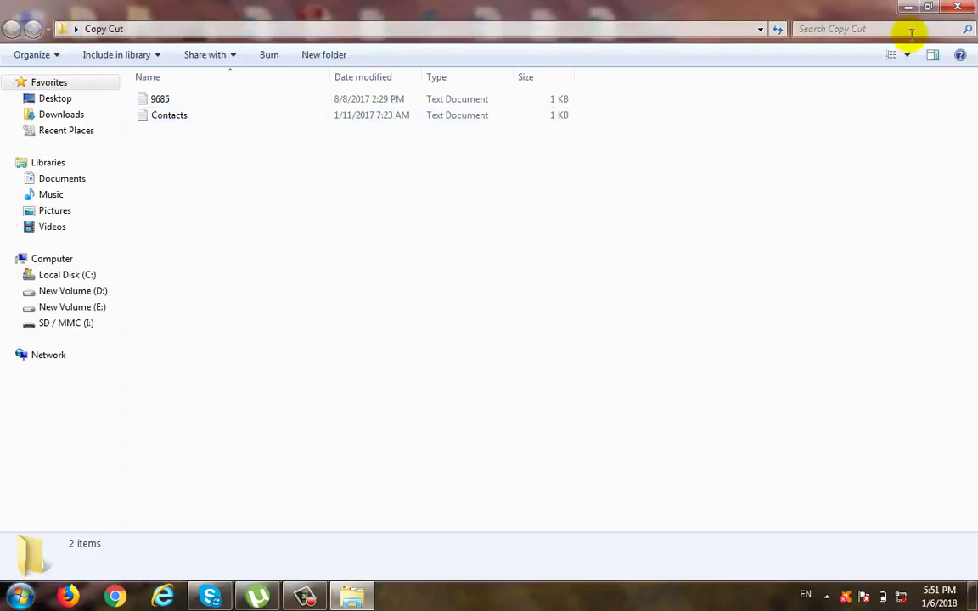
left_click(958, 7)
Step: Permanently delete the Copy Cut folder from the desktop
left_click_drag(739, 268, 643, 164)
key("shift+Delete")
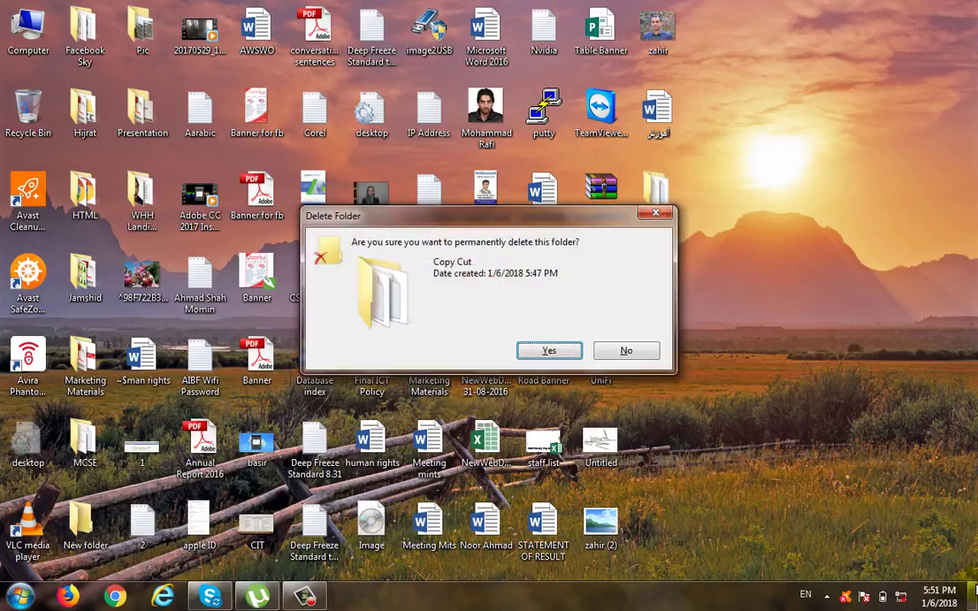
key("Return")
Step: Open drive D: and go through its folders whose names start with C
key("super")
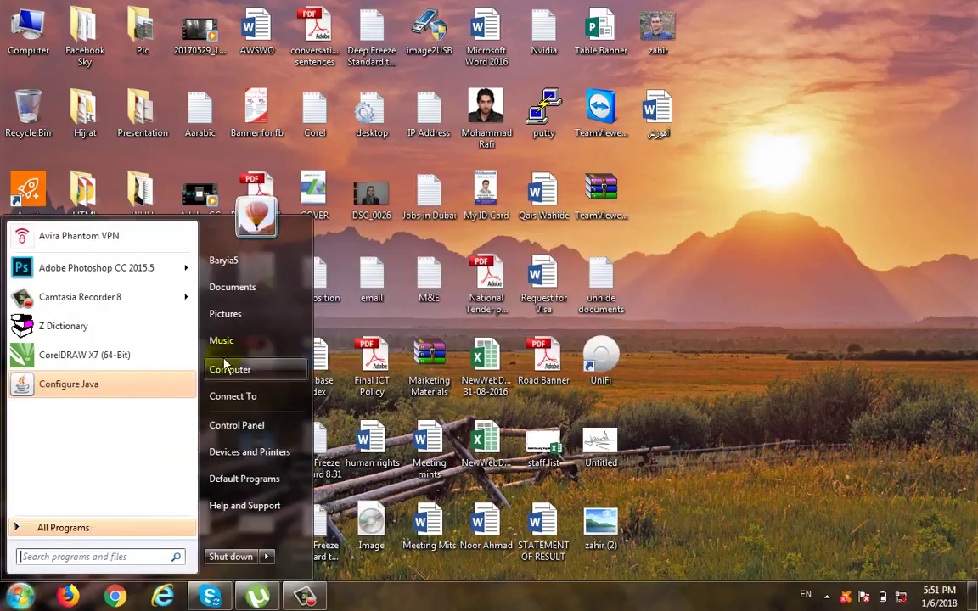
left_click(230, 364)
double_click(428, 98)
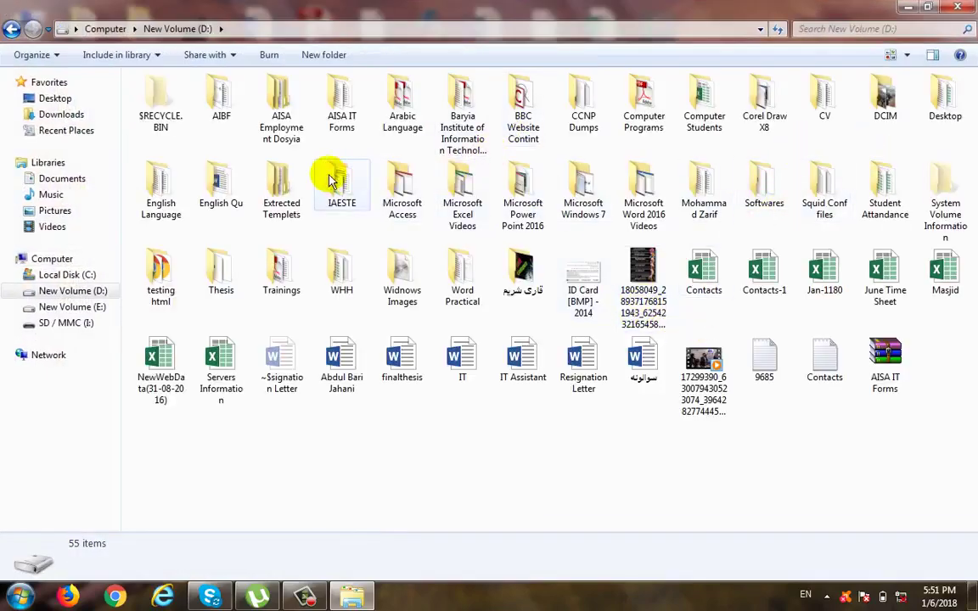
left_click(281, 183)
key("c")
key("c")
key("c")
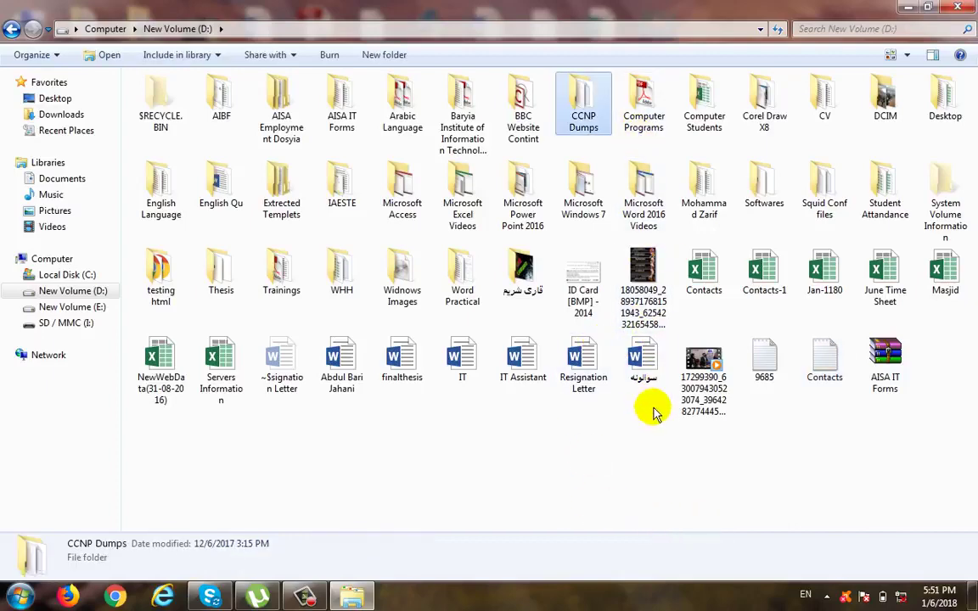
Step: Create a new folder named Cut copy on drive D:
right_click(635, 456)
mouse_move(680, 421)
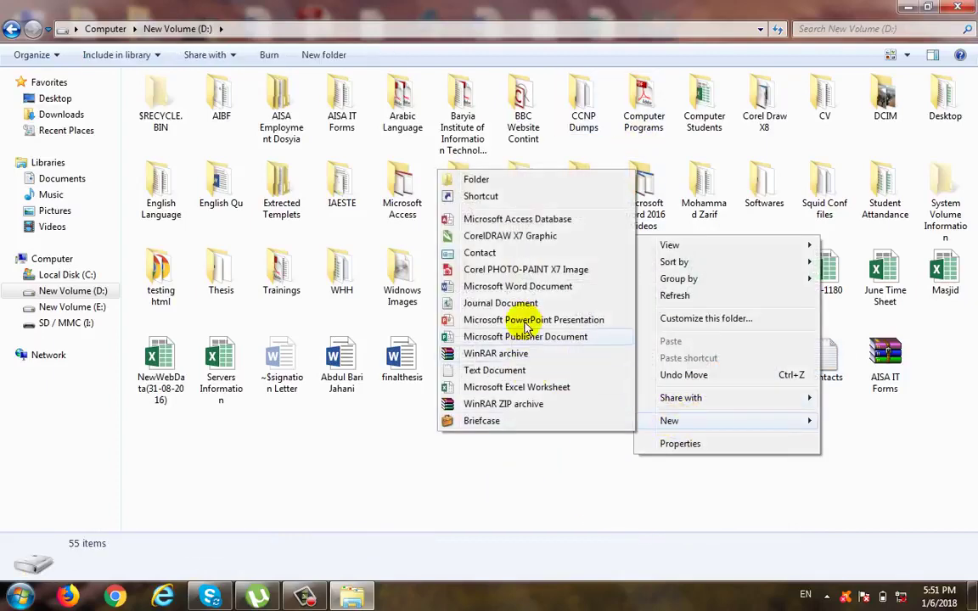
left_click(507, 180)
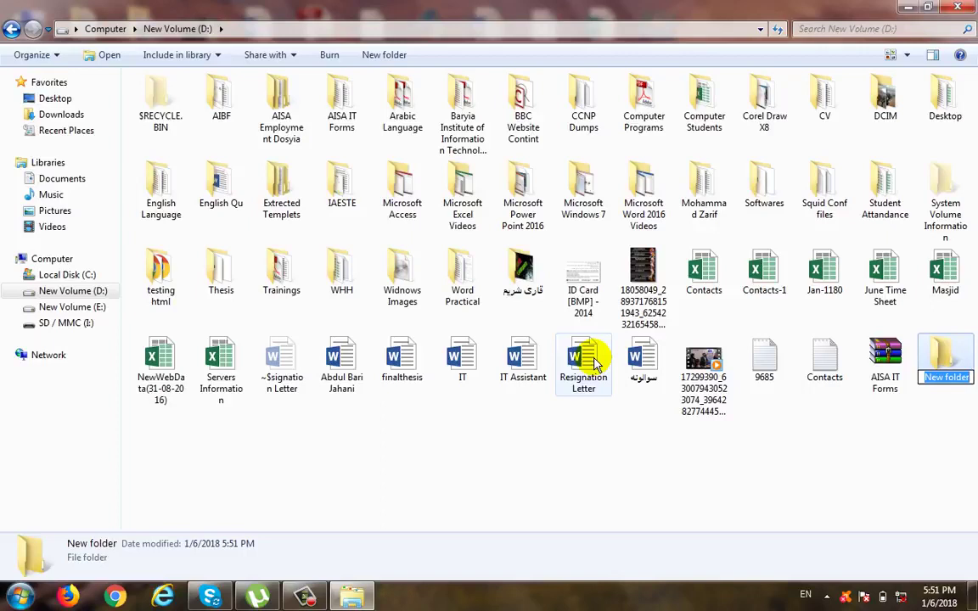
type("Cut c")
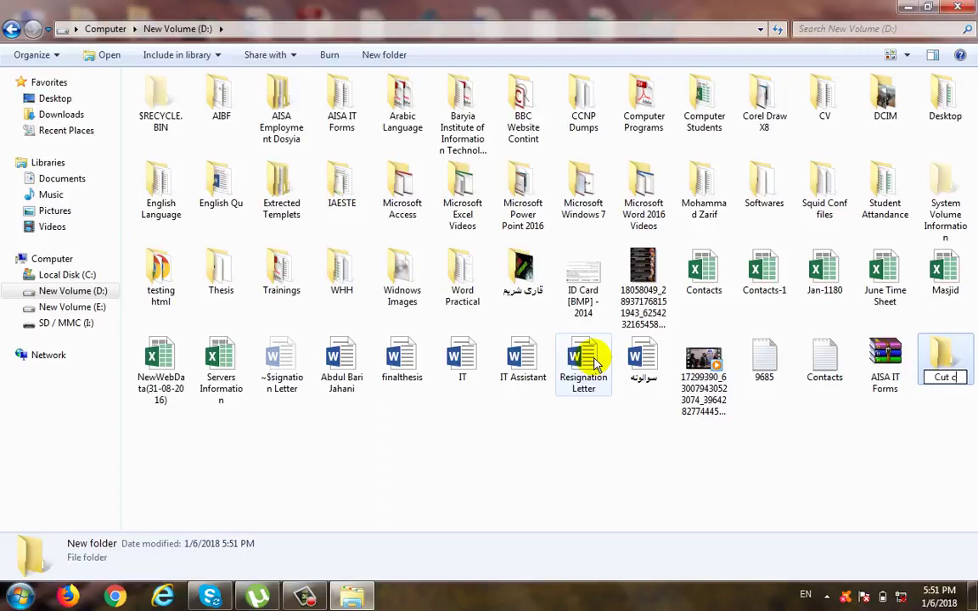
type("opy")
key("Return")
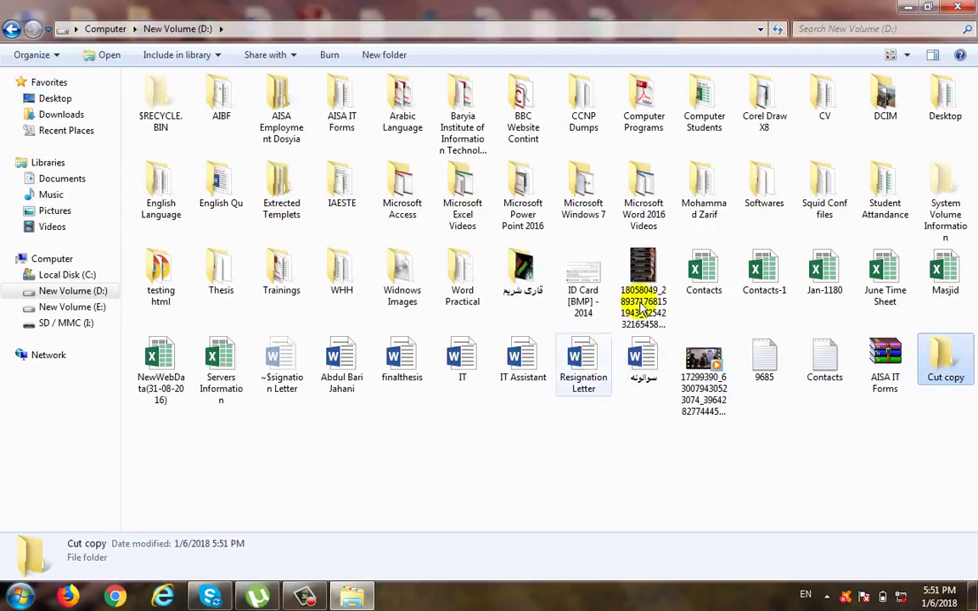
Step: Copy the text files 9685 and Contacts into the Cut copy folder and return to the contents of drive D:
left_click_drag(849, 447, 749, 363)
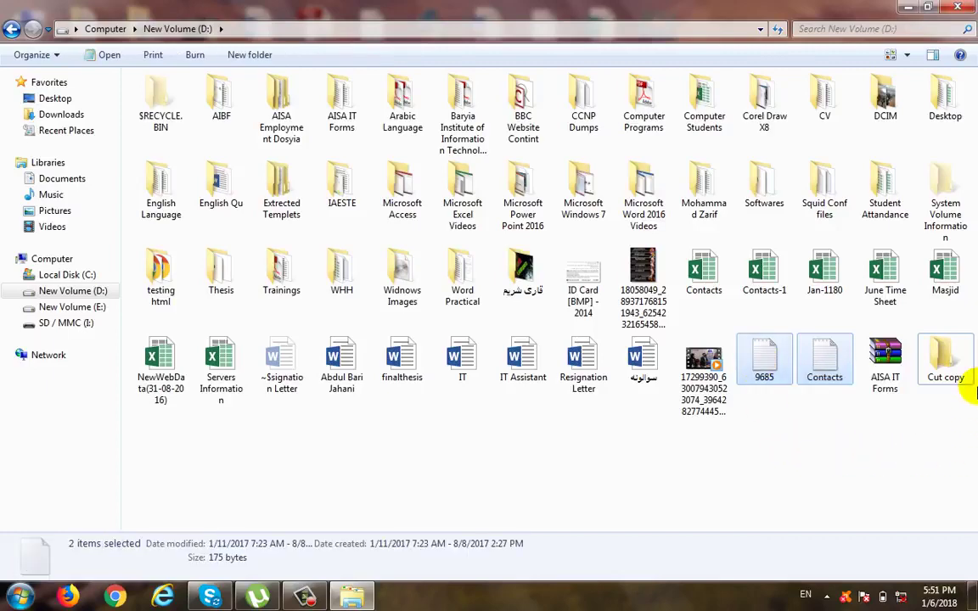
double_click(950, 354)
key("ctrl+v")
left_click(448, 282)
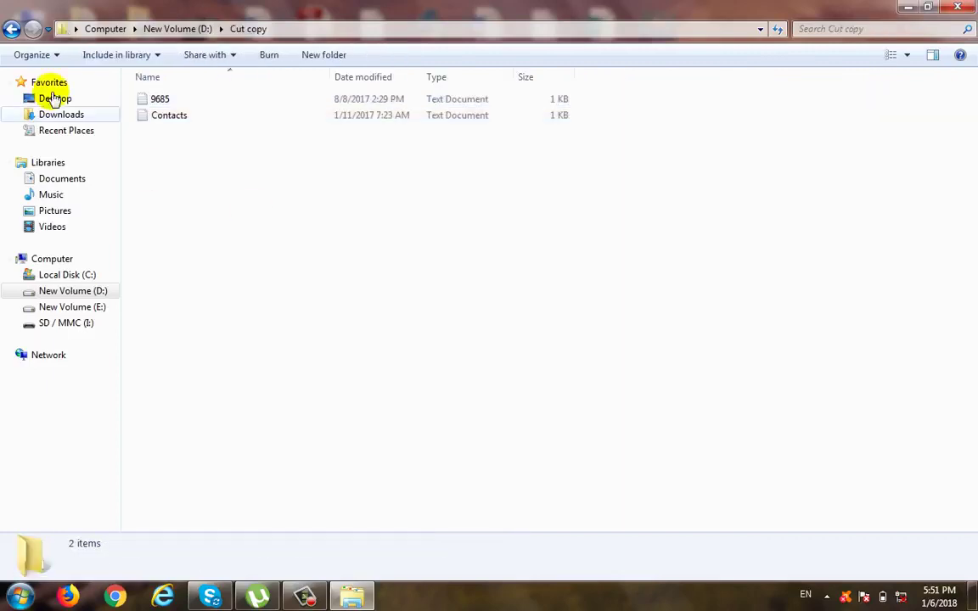
left_click(11, 29)
Step: Copy the Cut copy folder, paste it as a shortcut on the desktop, and open the shortcut to view the original folder's location
right_click(839, 118)
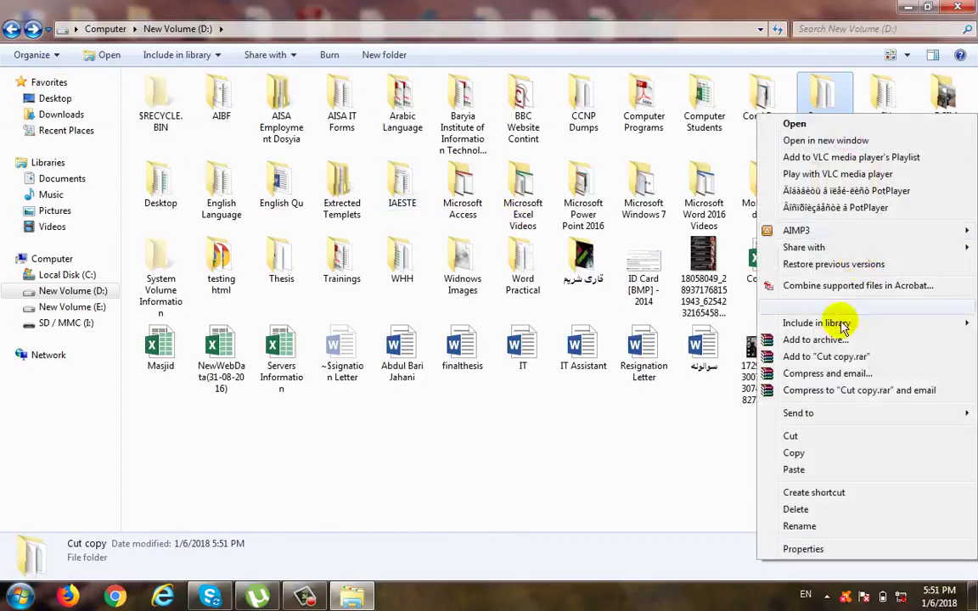
left_click(799, 452)
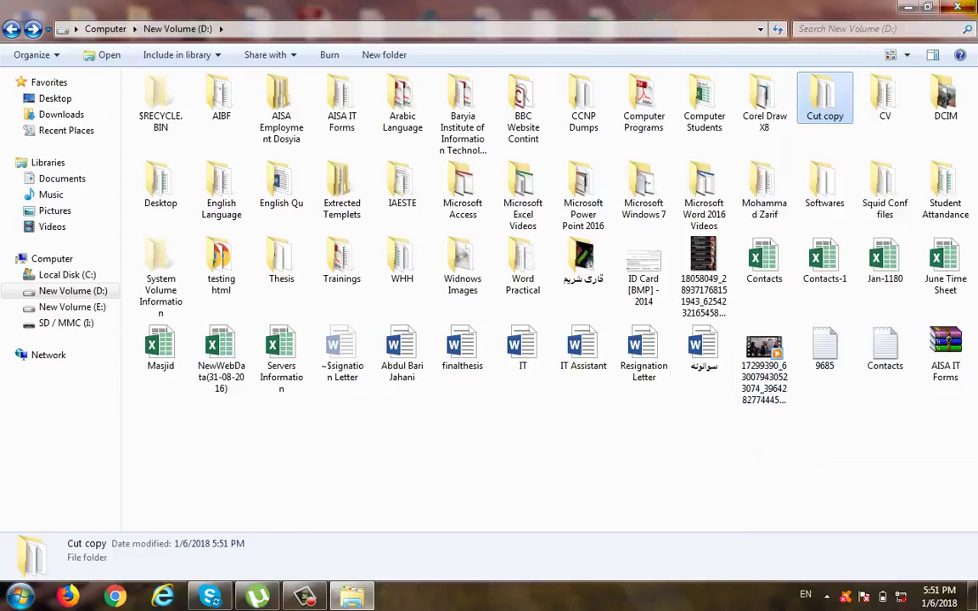
key("alt+F4")
right_click(741, 260)
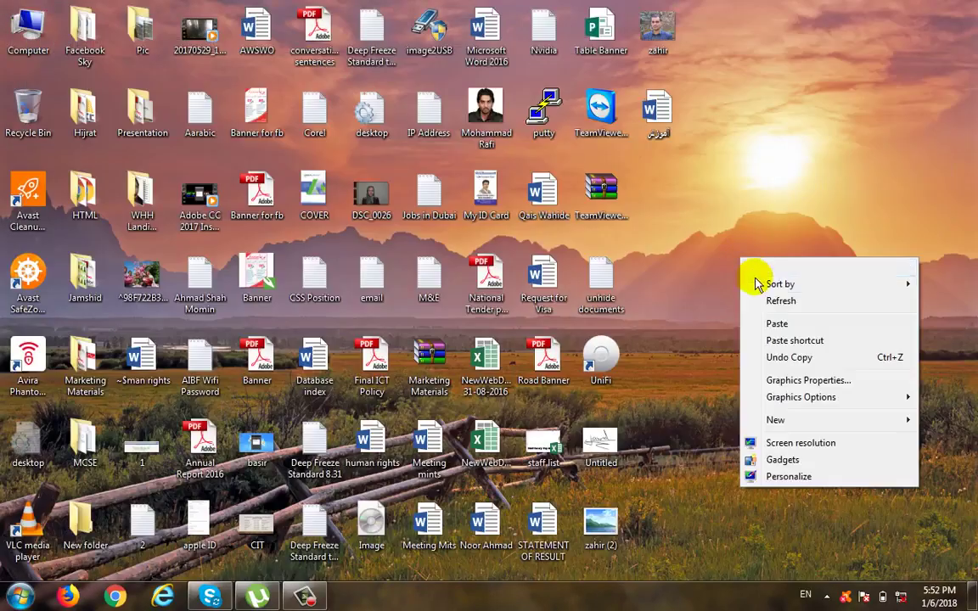
left_click(802, 340)
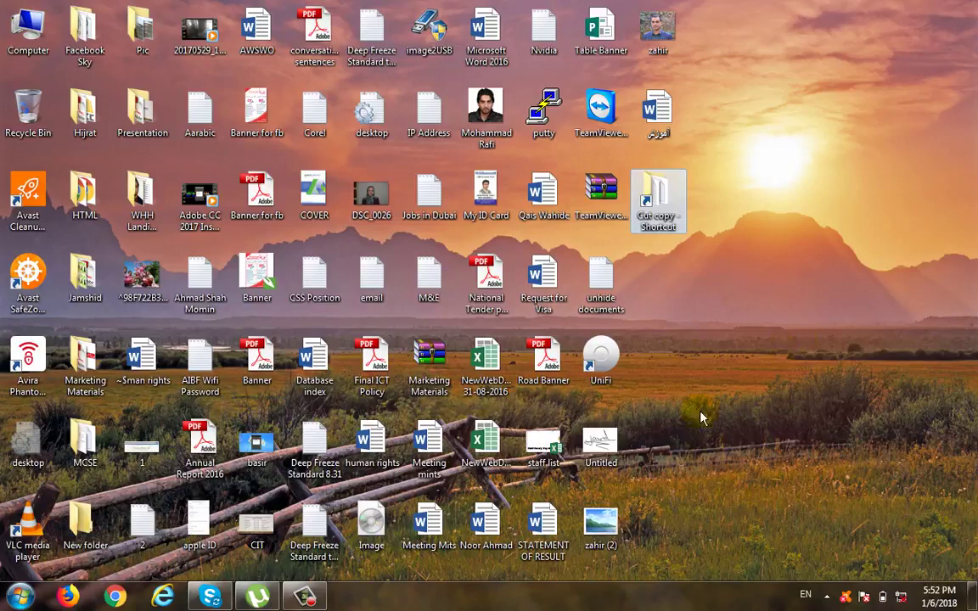
double_click(661, 204)
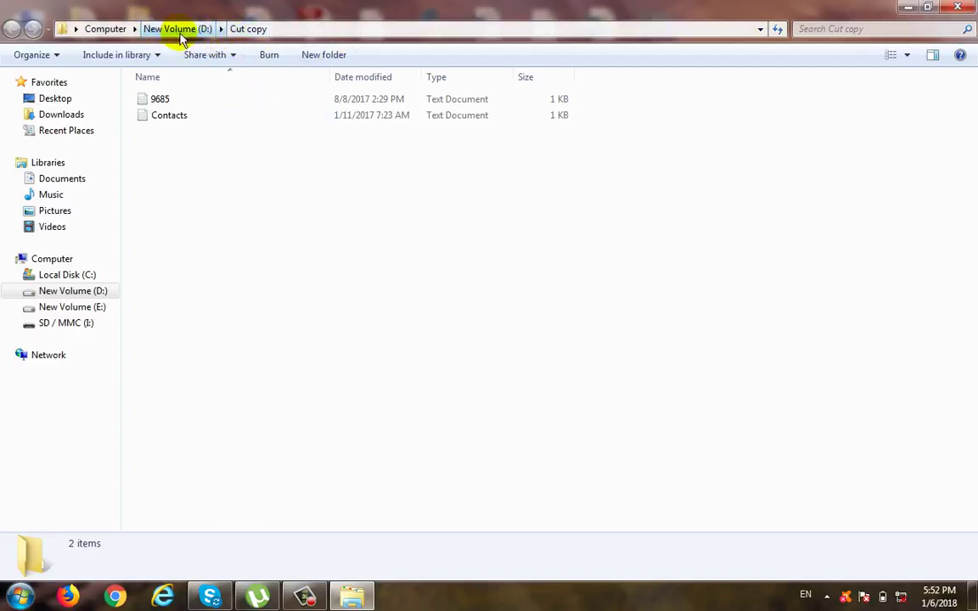
left_click(958, 7)
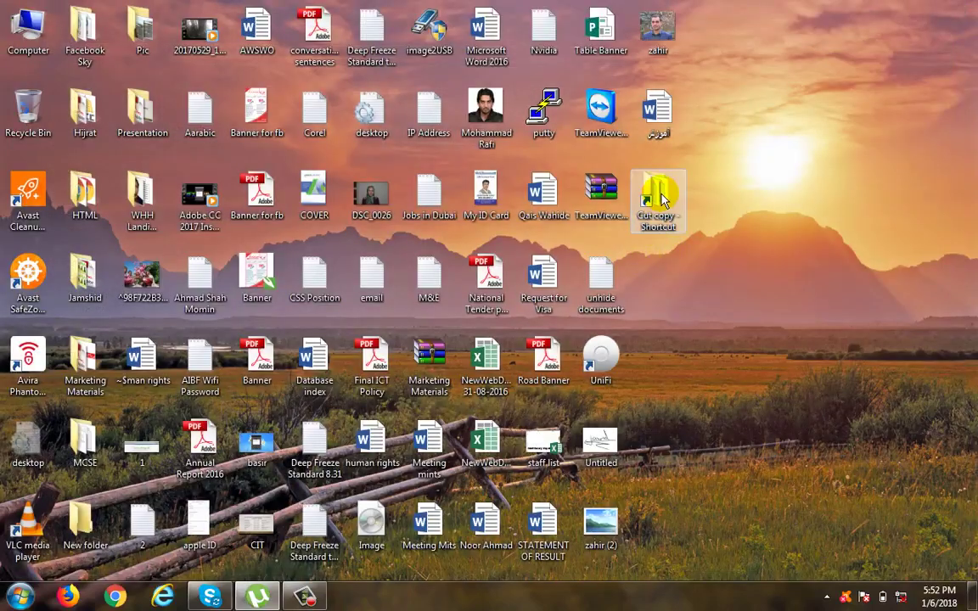
Step: View the folder opened by the desktop's Cut copy shortcut, close it, and permanently delete the shortcut
double_click(657, 194)
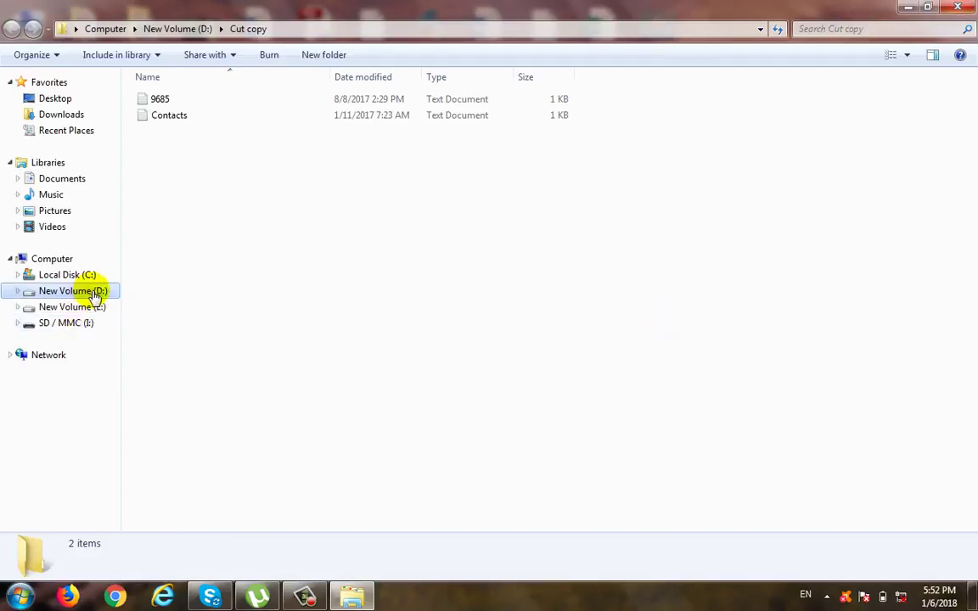
key("alt+F4")
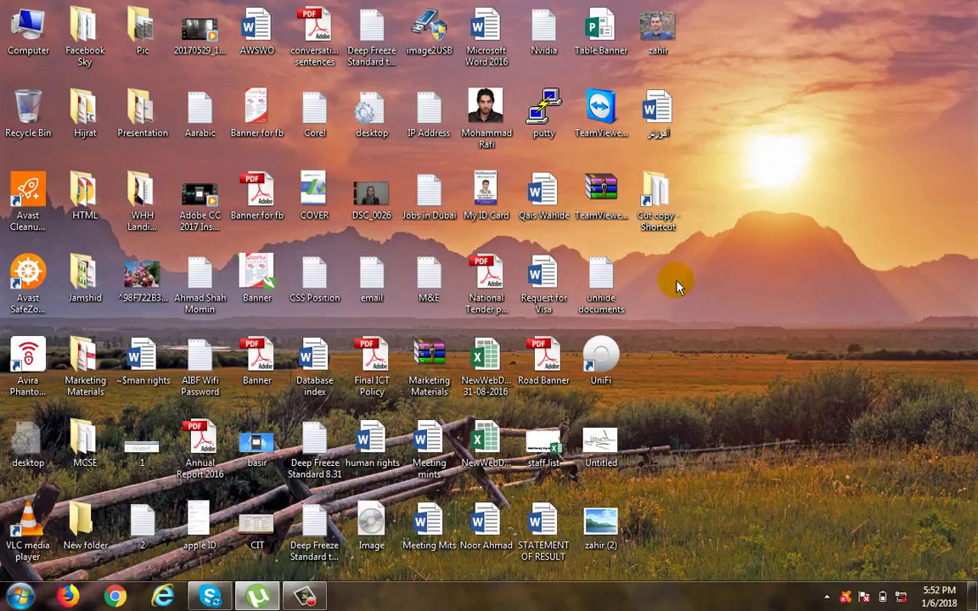
left_click(658, 200)
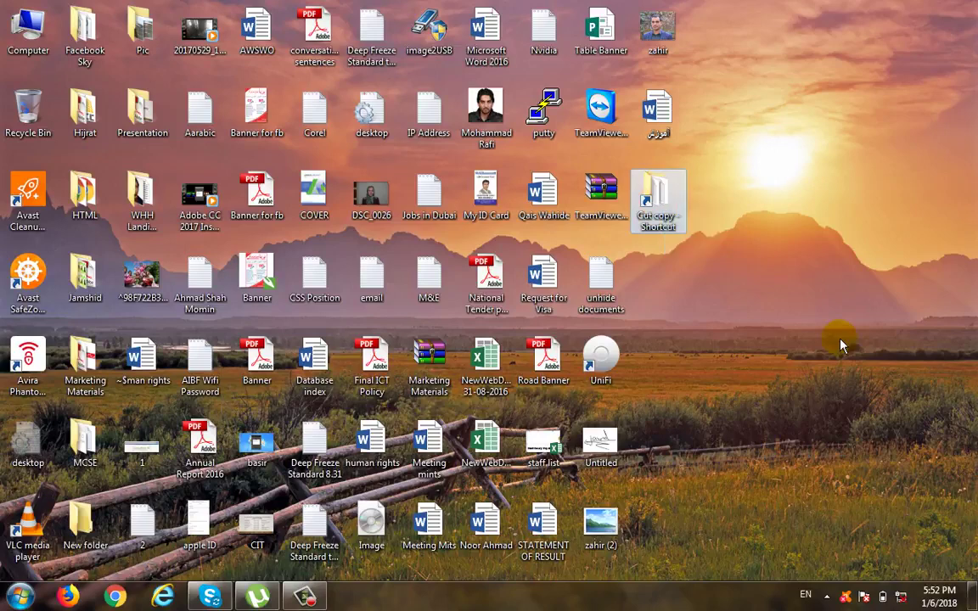
key("shift+Delete")
key("Return")
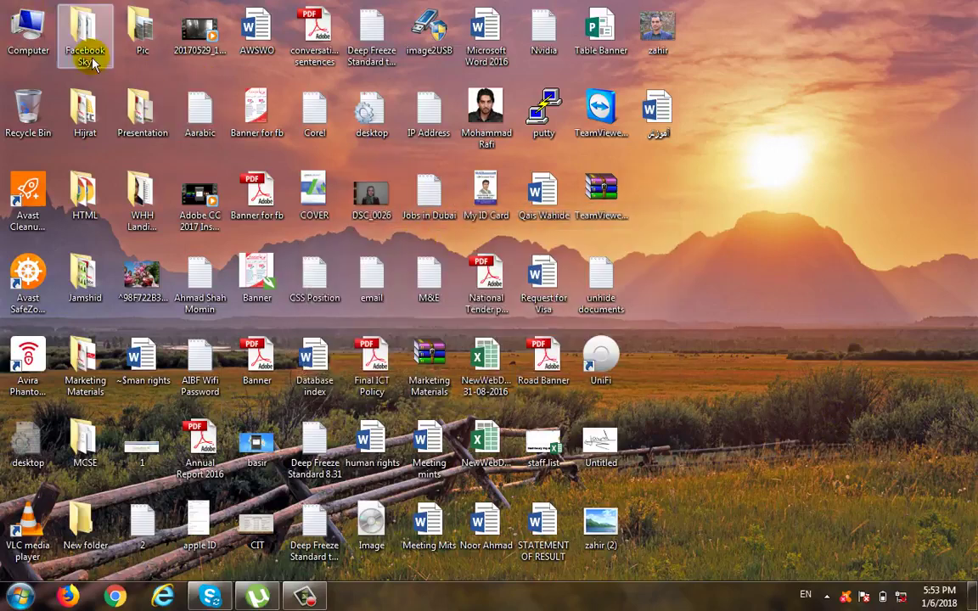
Step: Copy the Cut copy folder from drive D: and paste it as a shortcut on the desktop
double_click(28, 30)
left_click(405, 102)
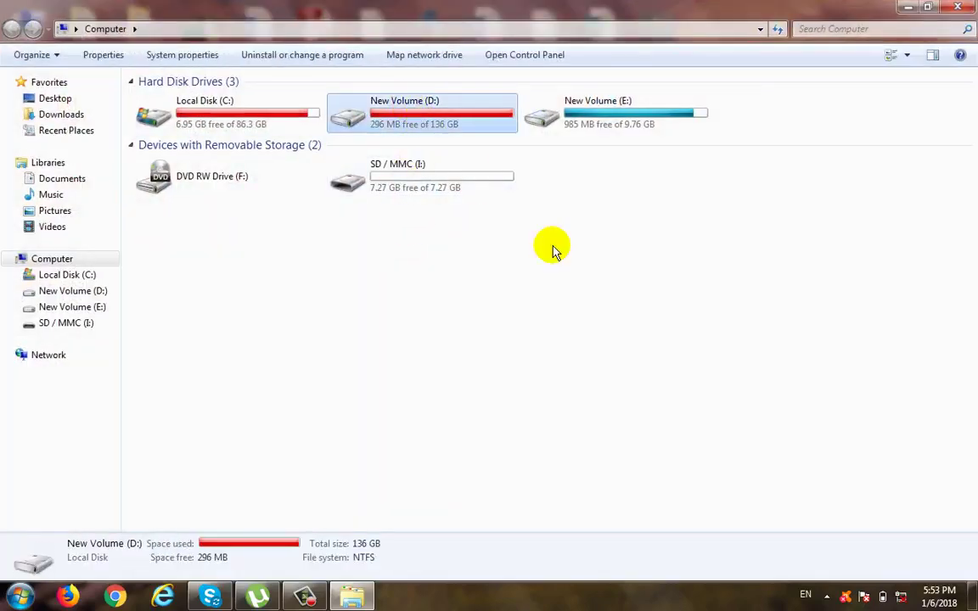
double_click(430, 125)
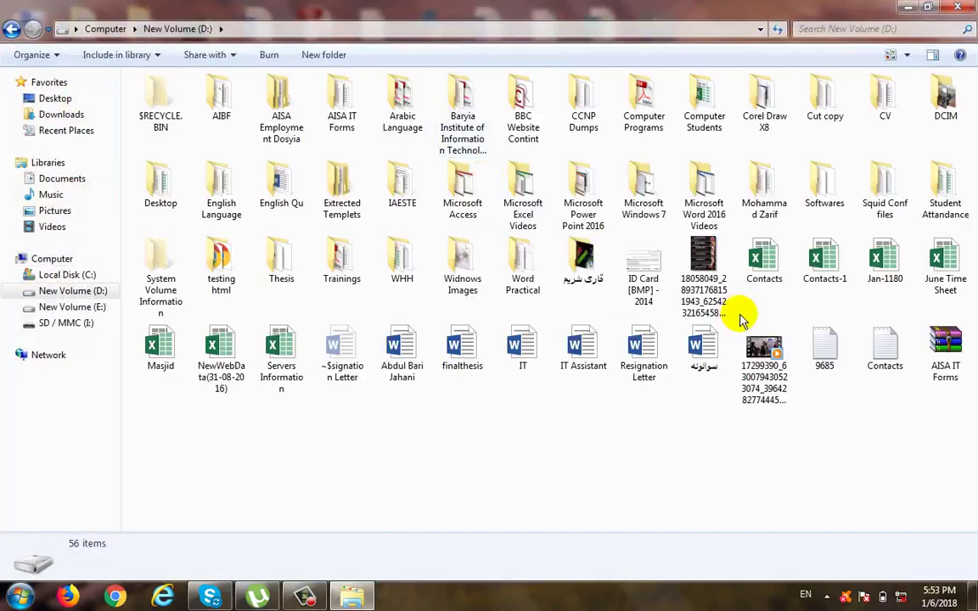
right_click(813, 116)
left_click(829, 452)
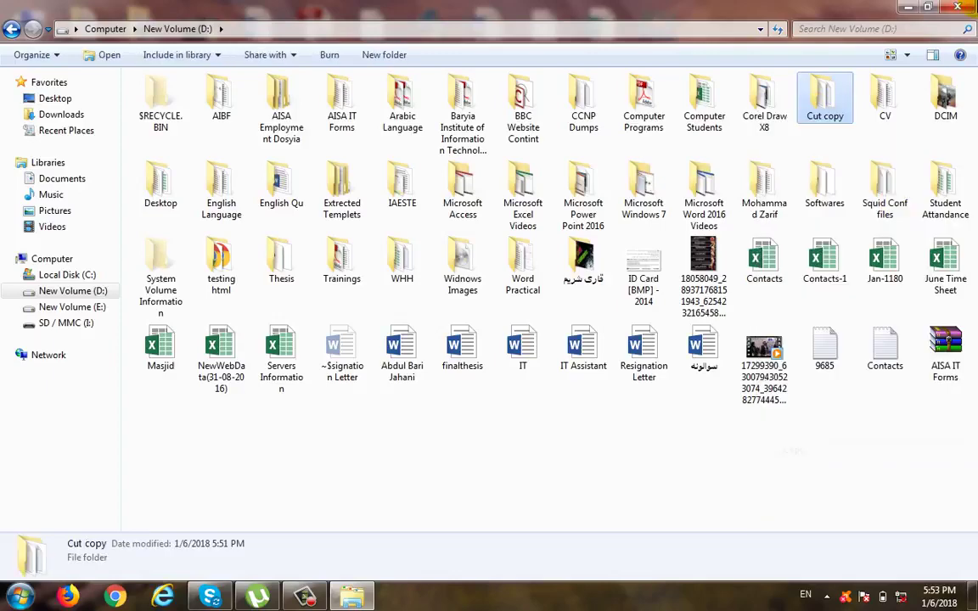
key("alt+F4")
right_click(740, 303)
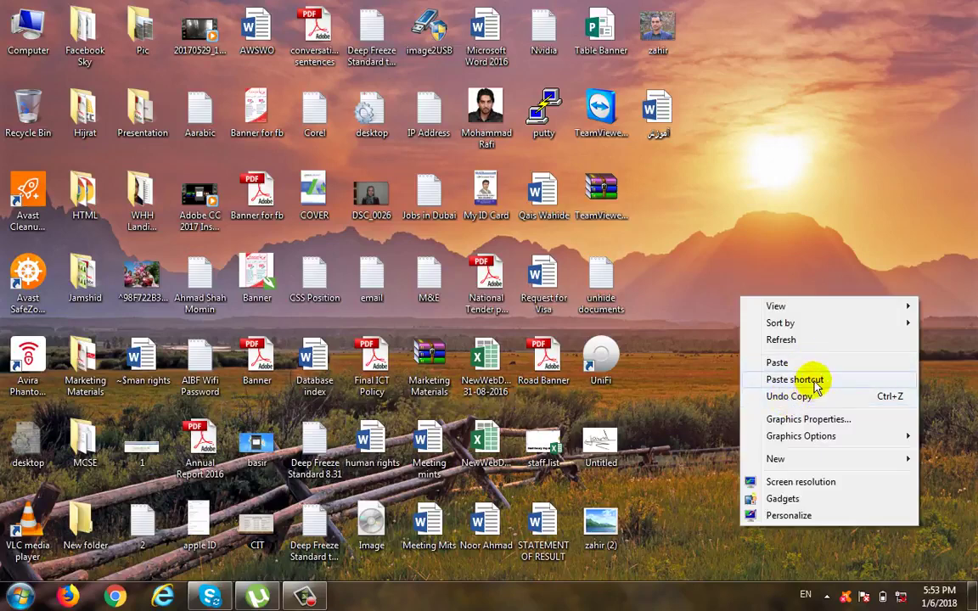
left_click(810, 380)
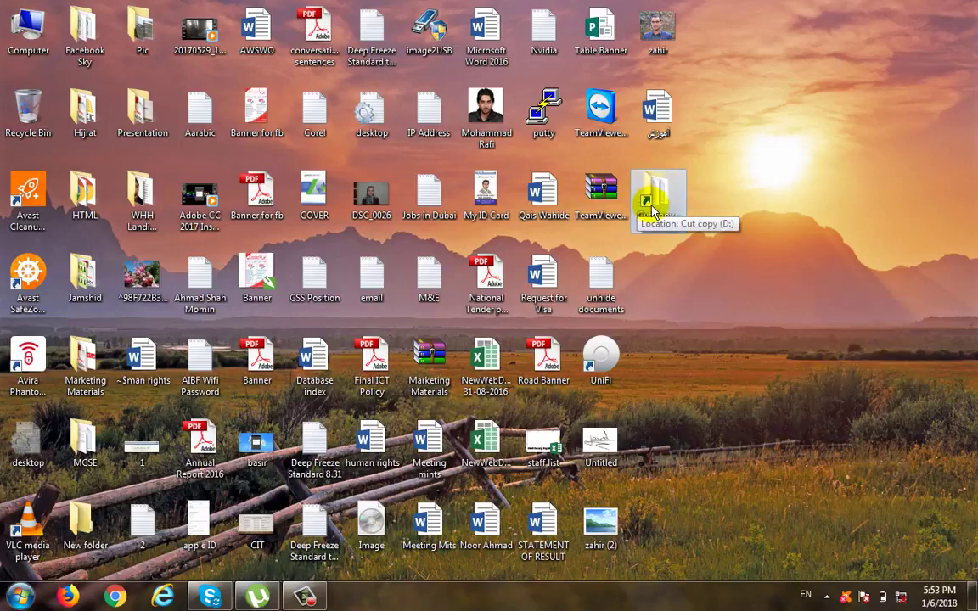
Step: Delete the Cut copy shortcut from the desktop
left_click(647, 203)
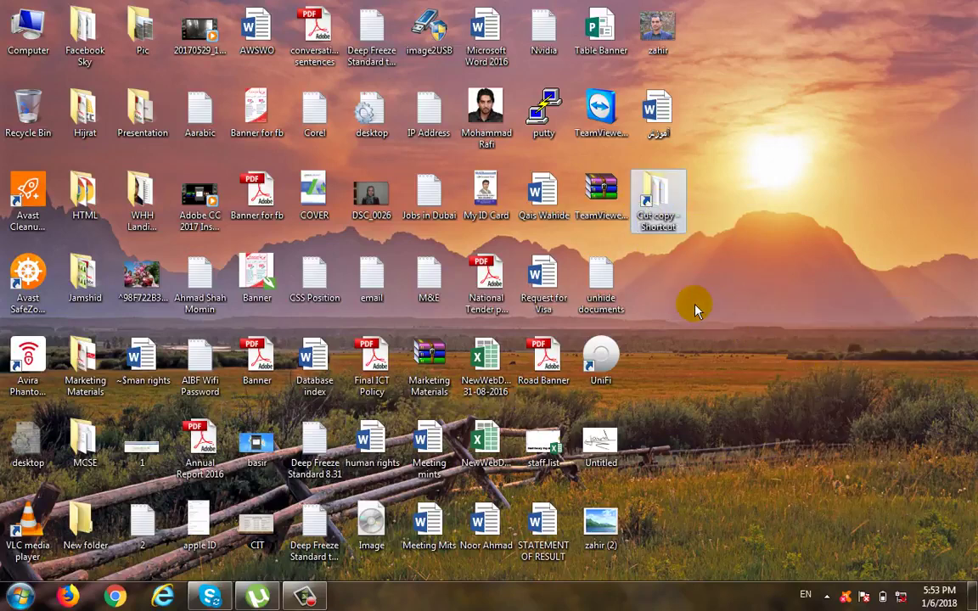
key("Delete")
key("Return")
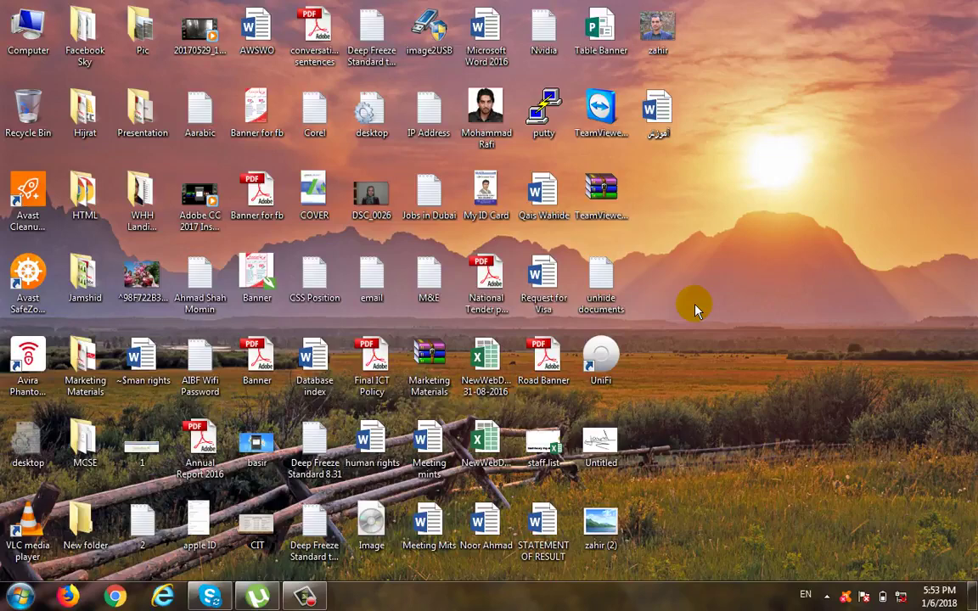
Step: Open drive D: and look over the commands for organizing its contents
left_click(18, 597)
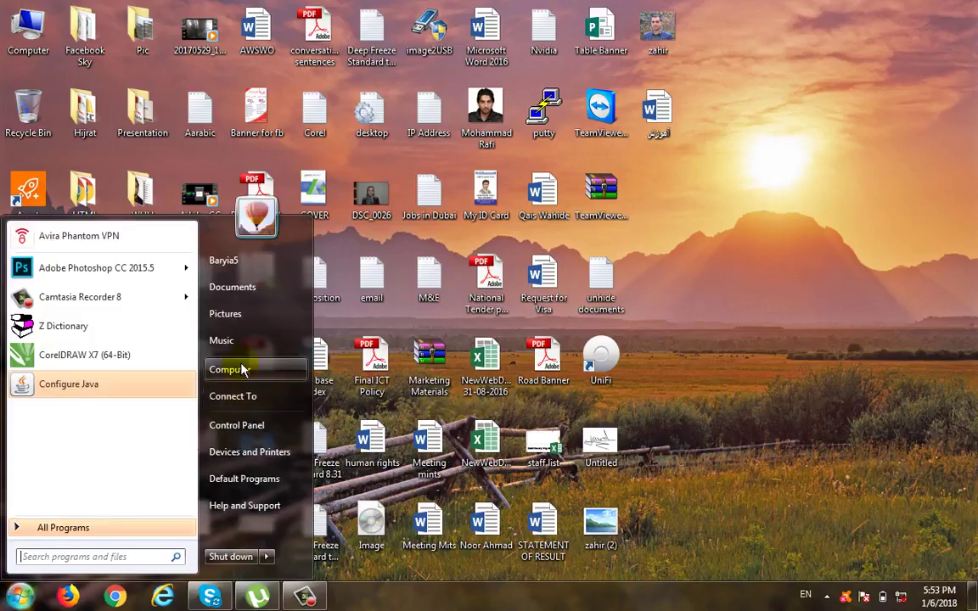
left_click(227, 357)
double_click(454, 125)
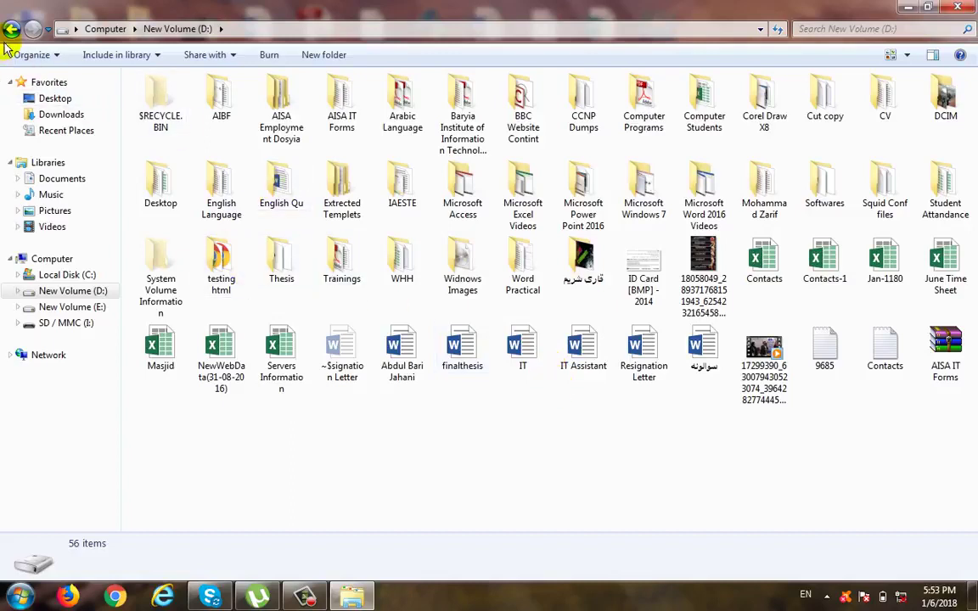
left_click(57, 56)
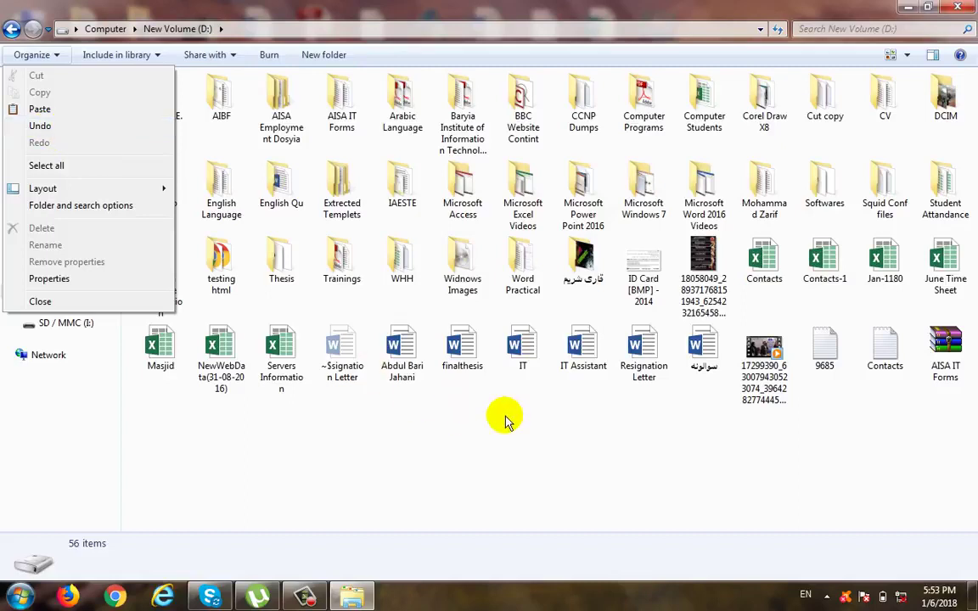
left_click(863, 437)
Step: Cut the text files 9685 and Contacts from the Cut copy folder, paste them into the Softwares folder, and return to drive D:
double_click(825, 108)
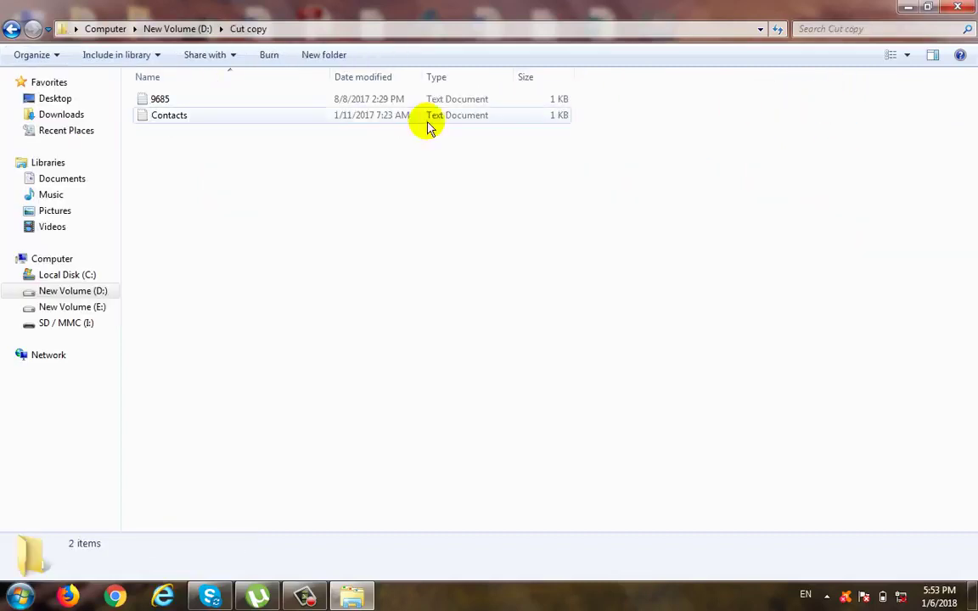
left_click_drag(190, 161, 159, 103)
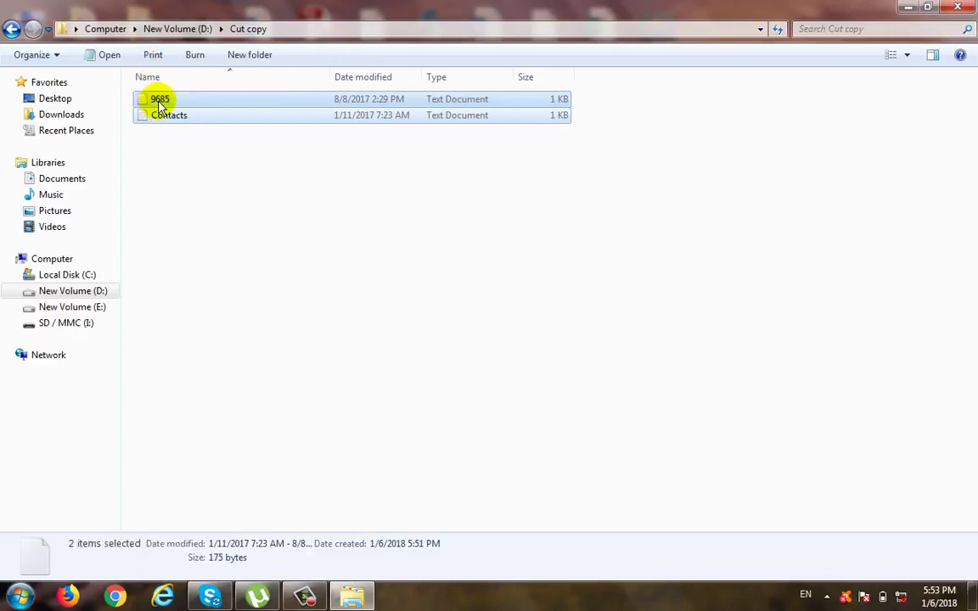
right_click(159, 105)
left_click(225, 324)
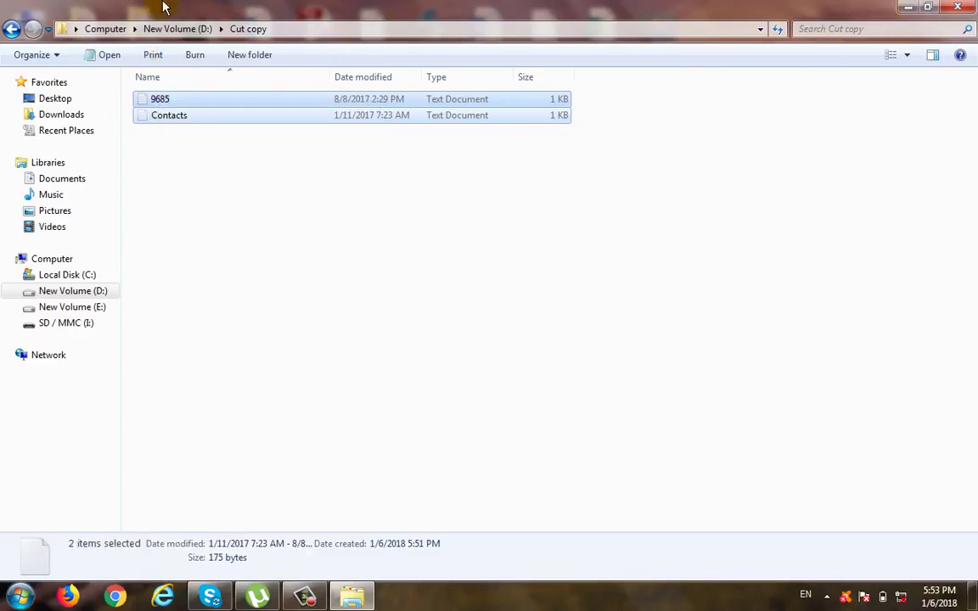
left_click(11, 28)
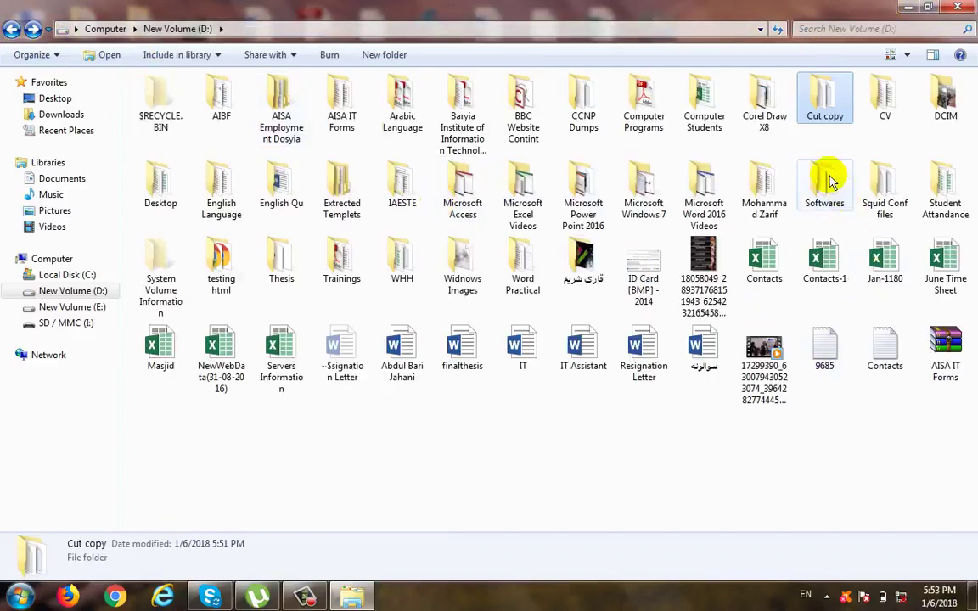
double_click(826, 180)
right_click(721, 210)
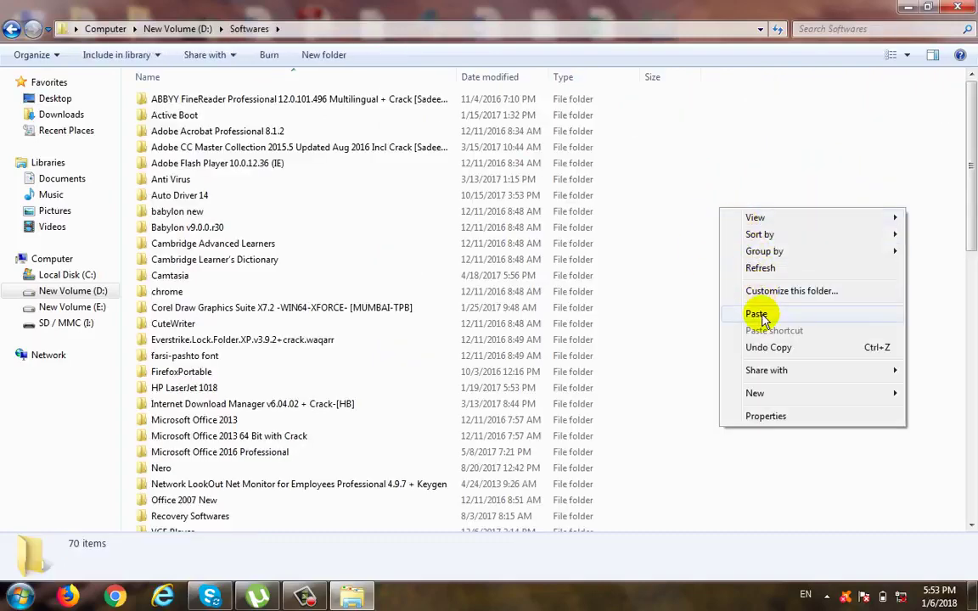
left_click(756, 314)
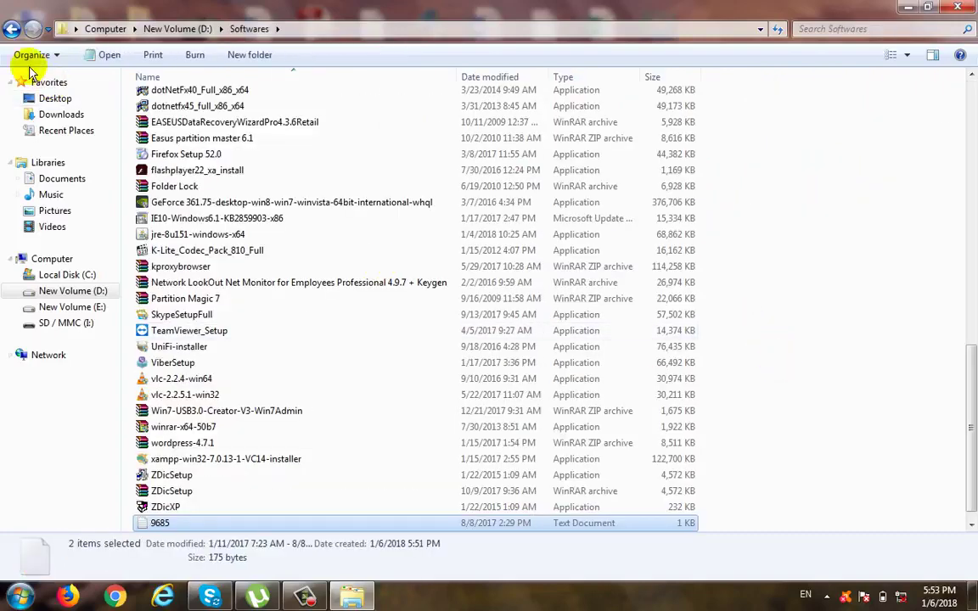
left_click(11, 29)
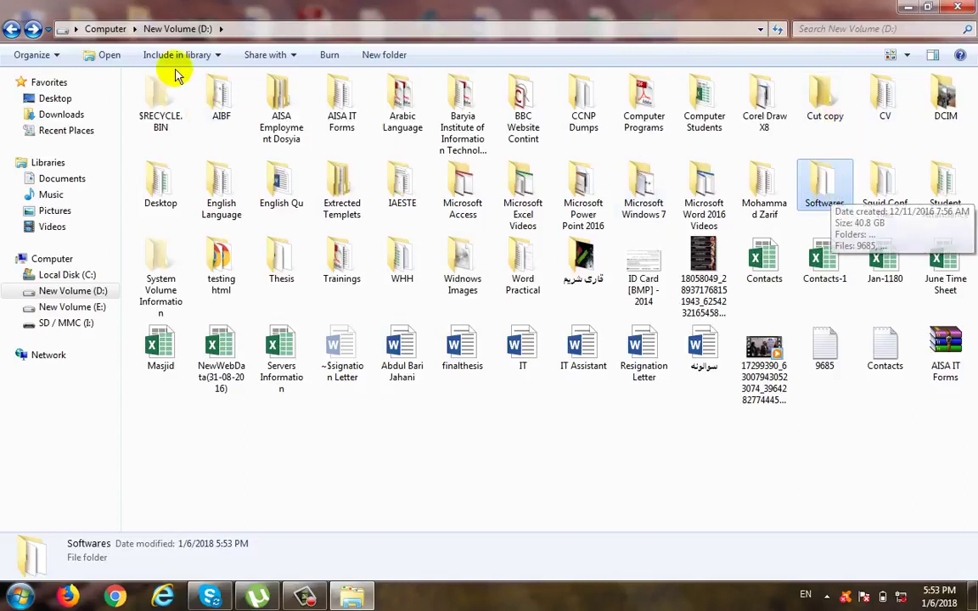
Step: Undo the last file move and check the contents of the Cut copy and Softwares folders
left_click(56, 55)
left_click(70, 134)
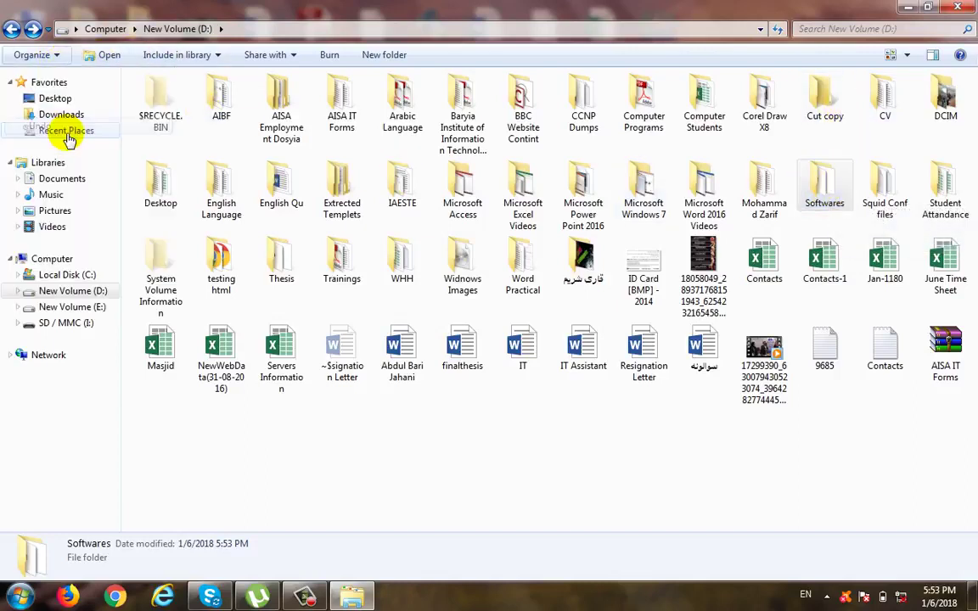
double_click(825, 119)
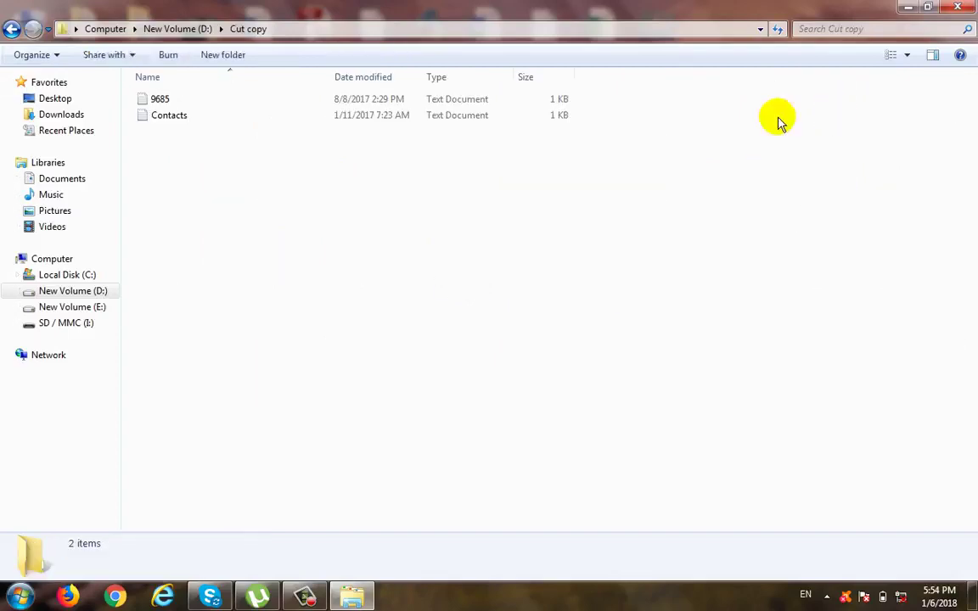
left_click(12, 29)
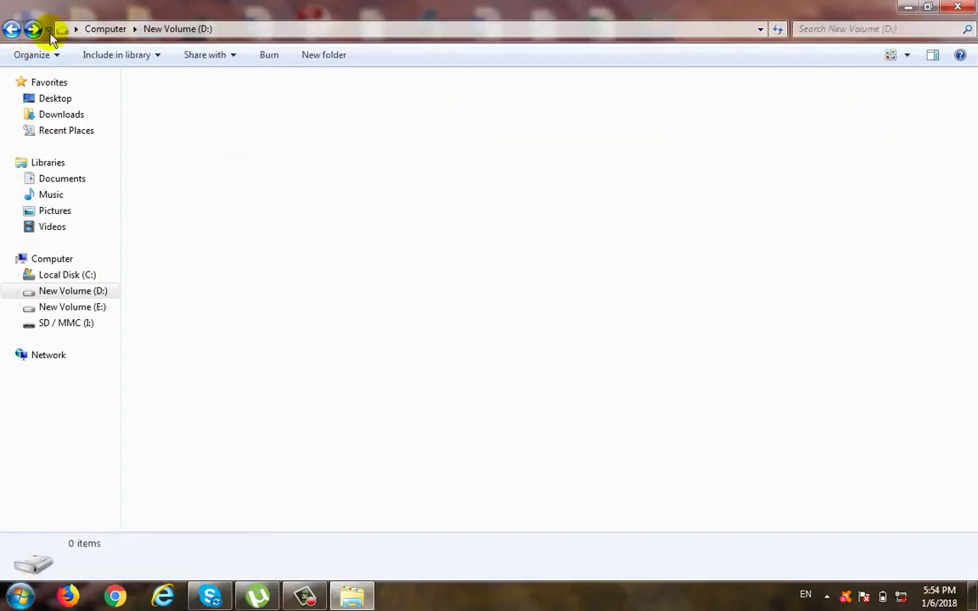
double_click(805, 189)
left_click_drag(971, 208, 970, 456)
left_click_drag(970, 497, 970, 85)
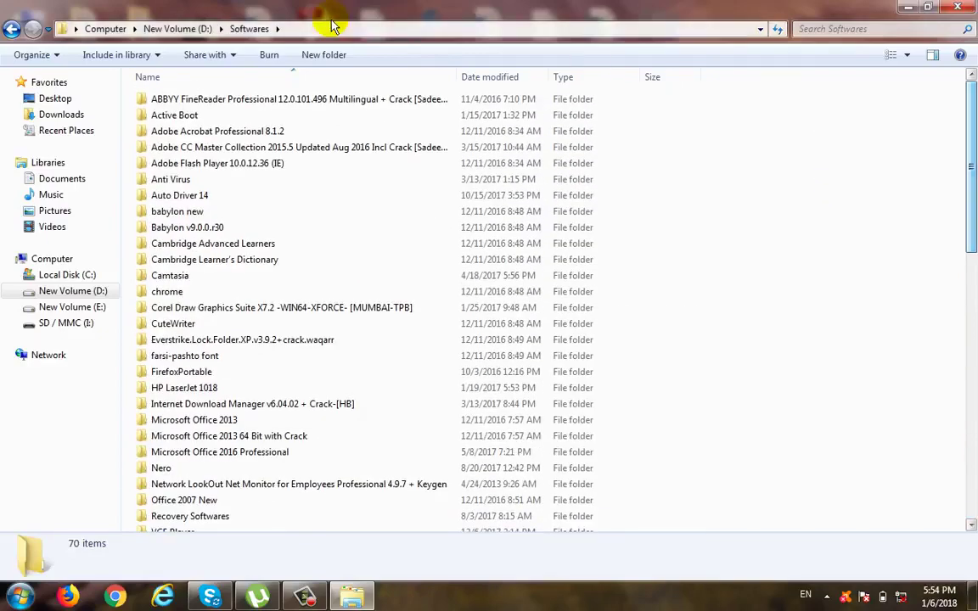
left_click(12, 34)
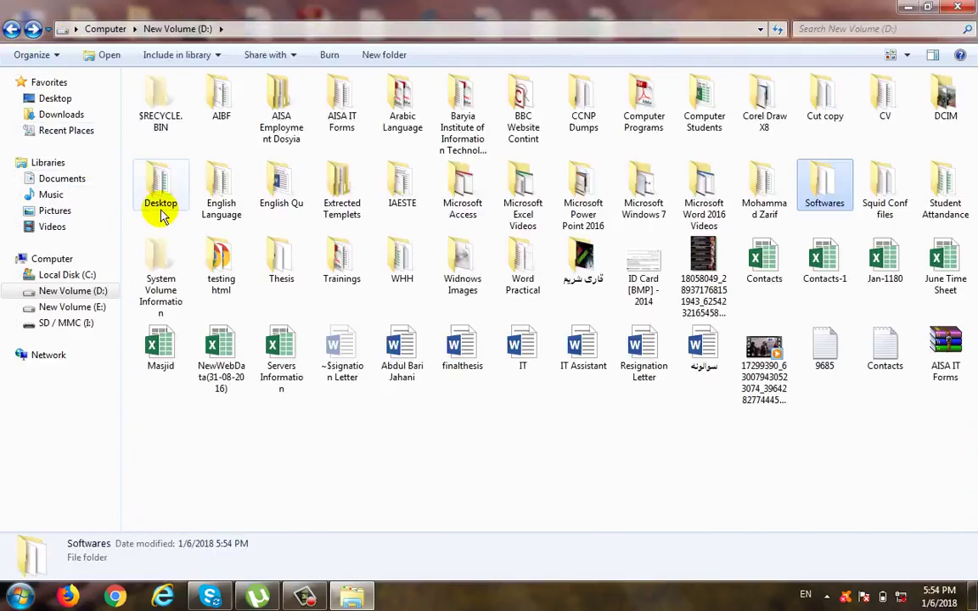
Step: Select all items on drive D: and clear the selection, repeating this once
left_click(59, 56)
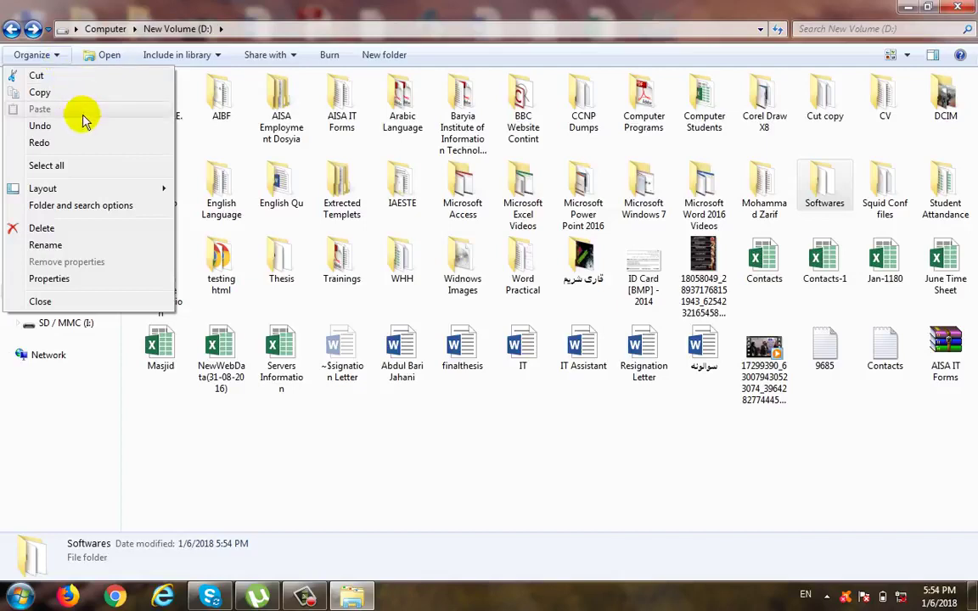
left_click(80, 167)
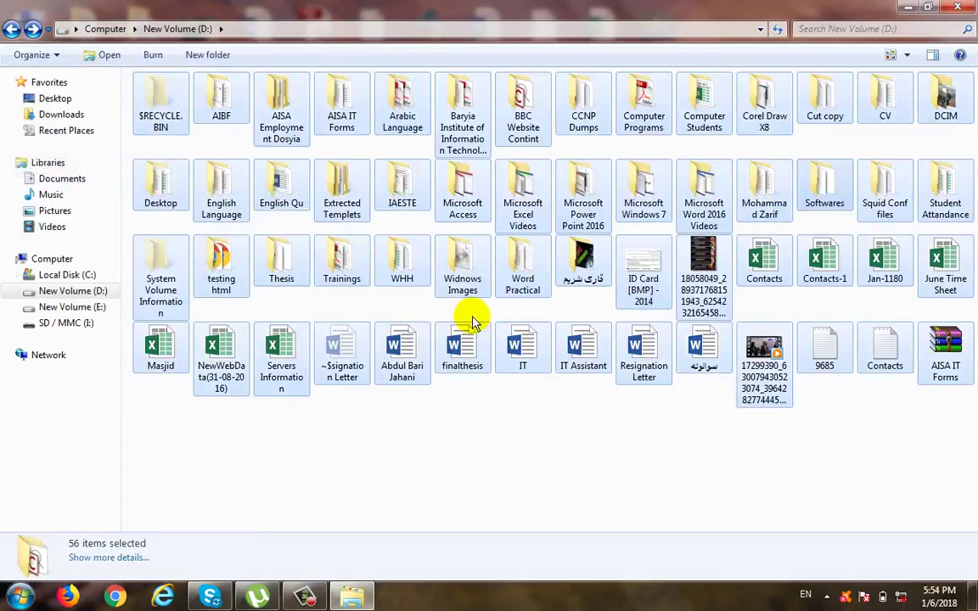
left_click(429, 444)
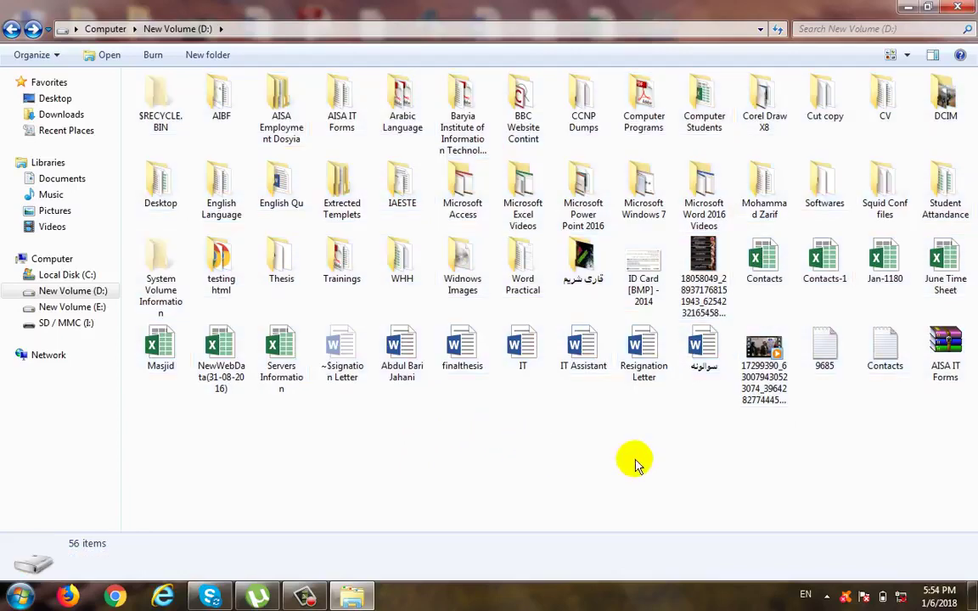
key("ctrl+a")
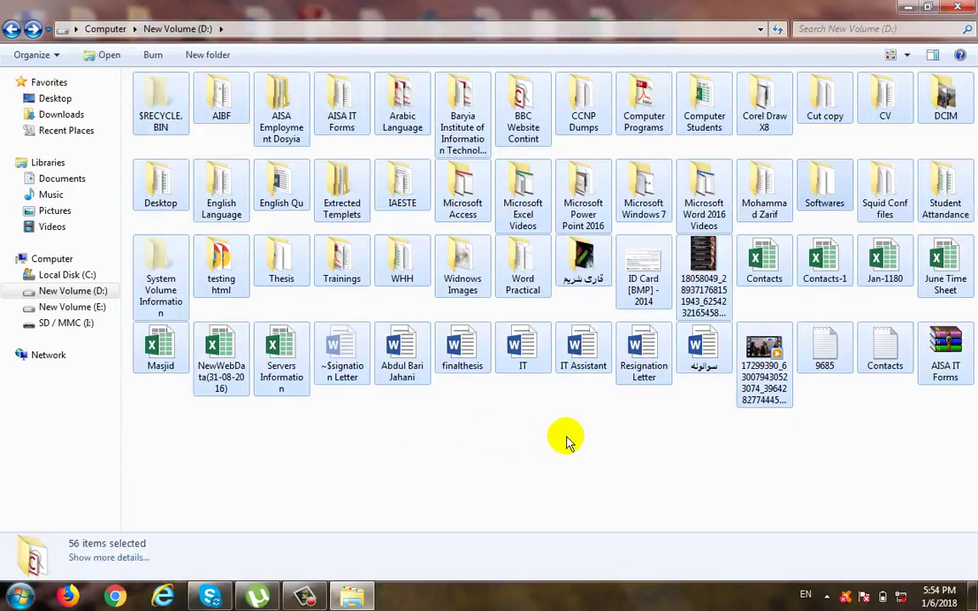
left_click(568, 442)
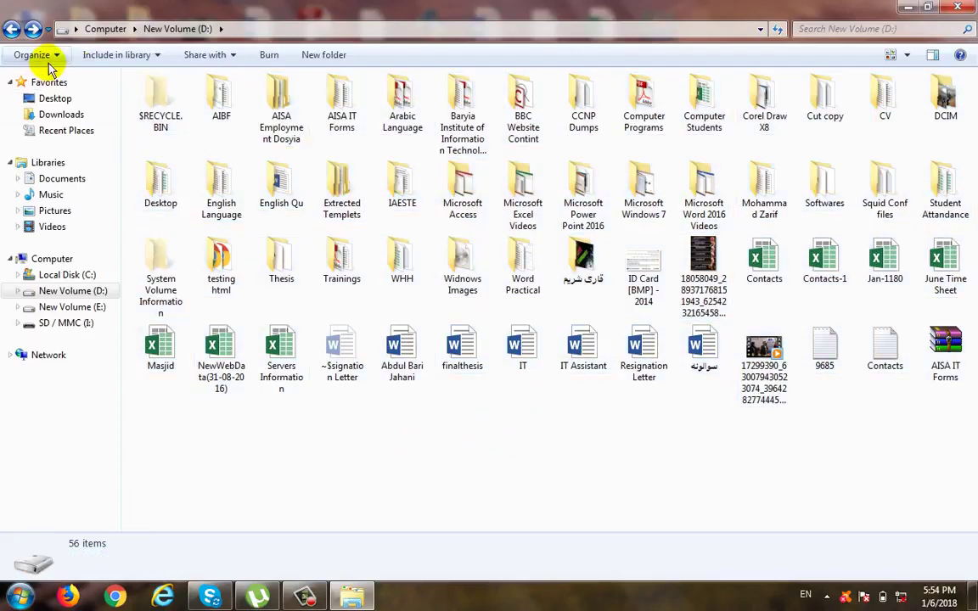
left_click(38, 54)
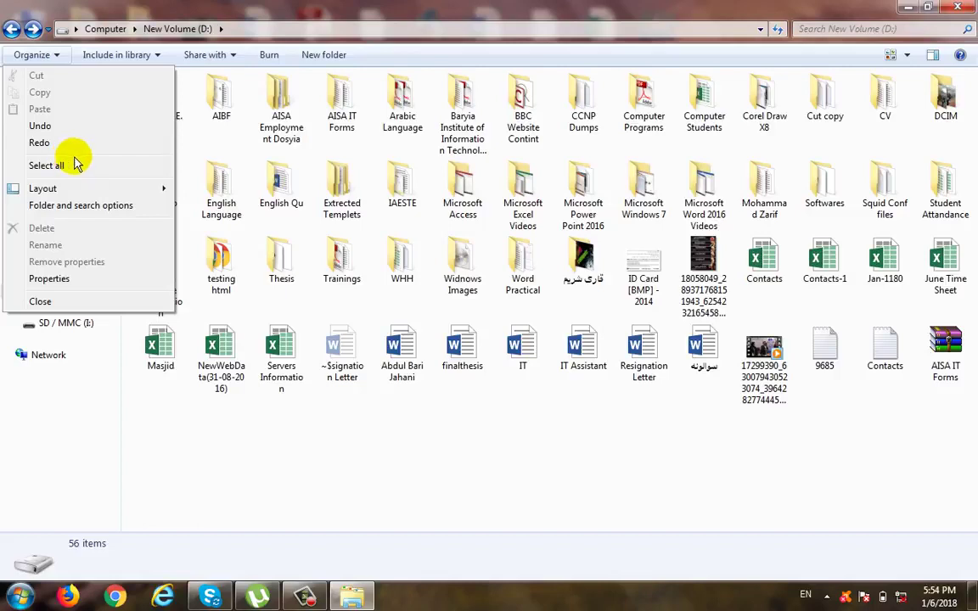
left_click(517, 445)
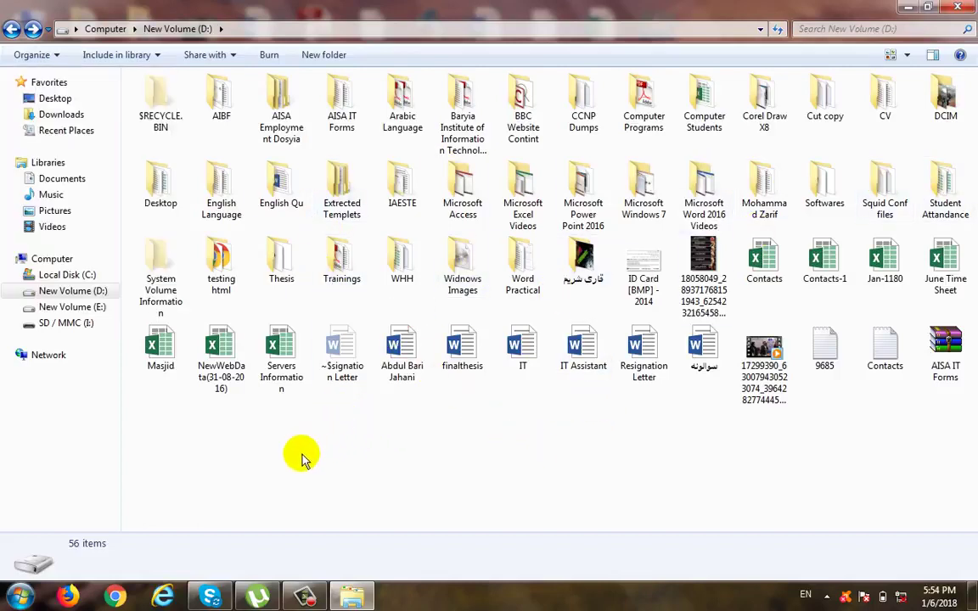
Step: Try selecting areas of drive D:'s contents with a frame, and select the consecutive folders from AIBF through DCIM
left_click_drag(296, 452, 160, 92)
left_click_drag(365, 427, 966, 52)
left_click(405, 413)
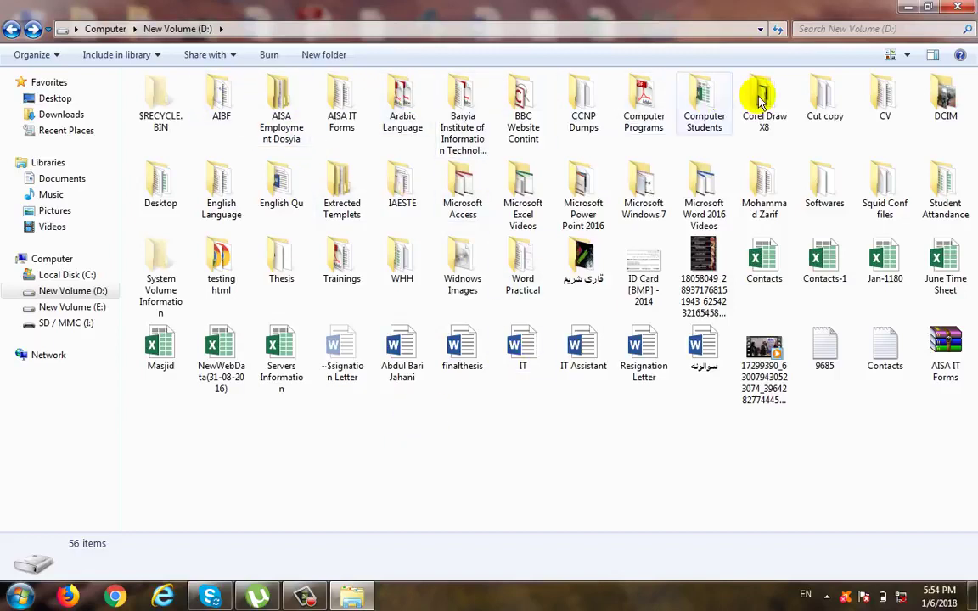
left_click(222, 93)
left_click(945, 95, "shift")
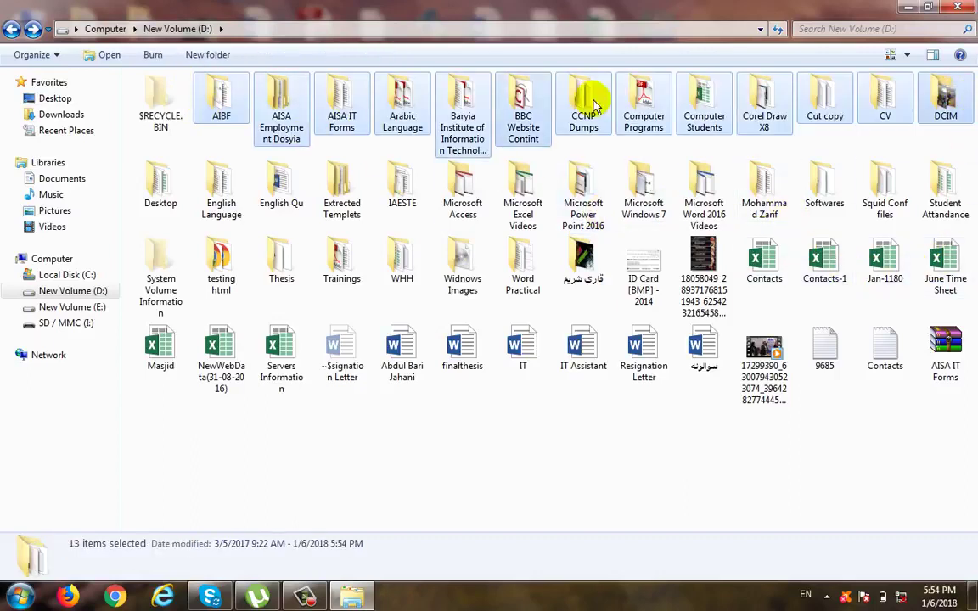
Step: Select the consecutive items from AIBF through the last folder, and from BBC Website Contint through ID Card [BMP] - 2014, clearing each selection
left_click(312, 244)
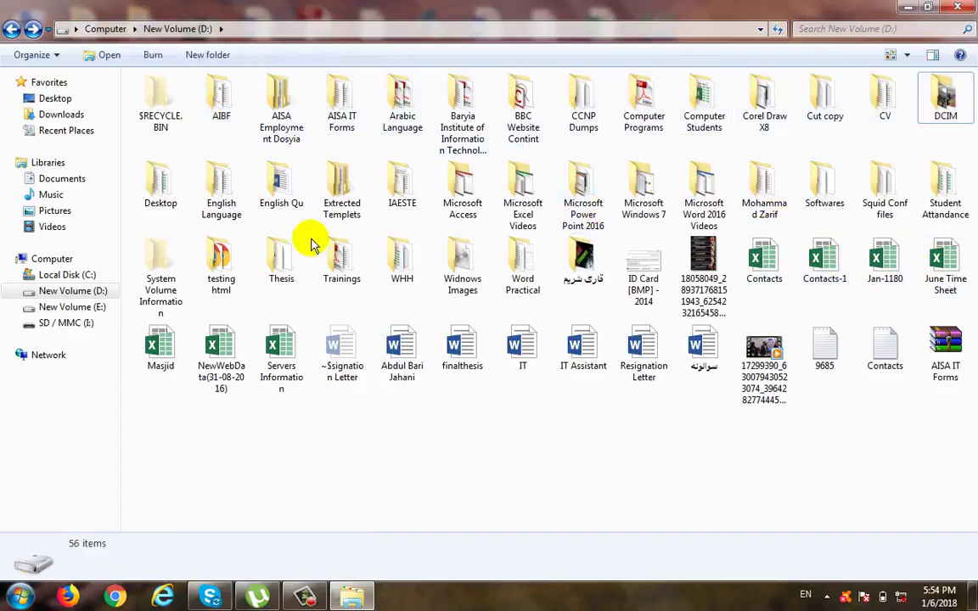
left_click(221, 92)
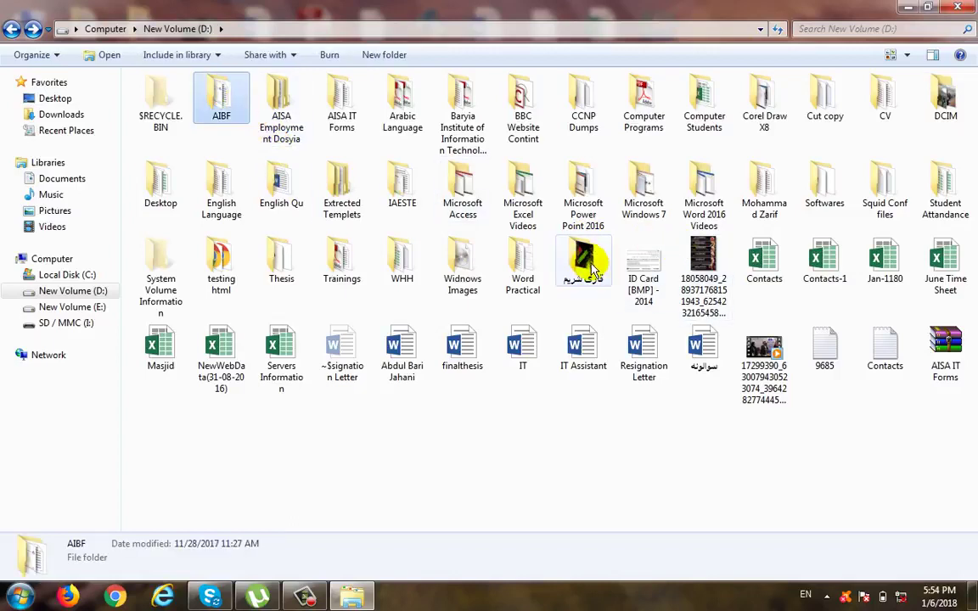
left_click(592, 268, "shift")
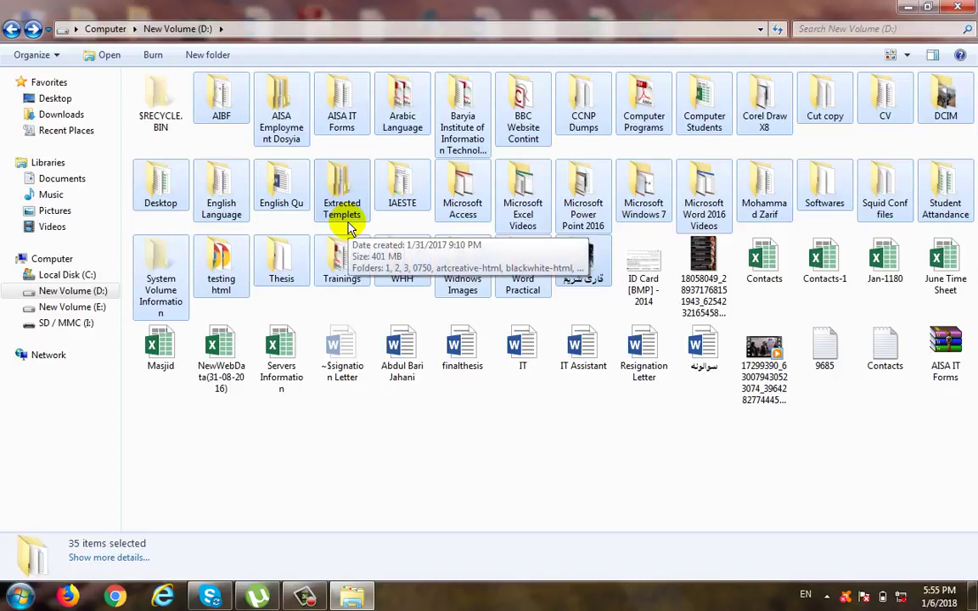
left_click(389, 415)
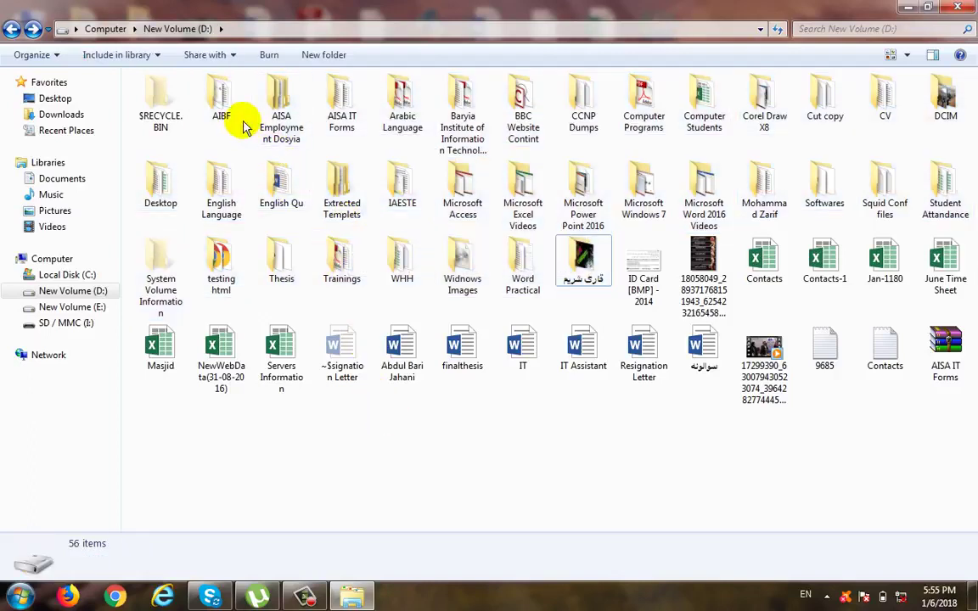
left_click(524, 108)
left_click(636, 284, "shift")
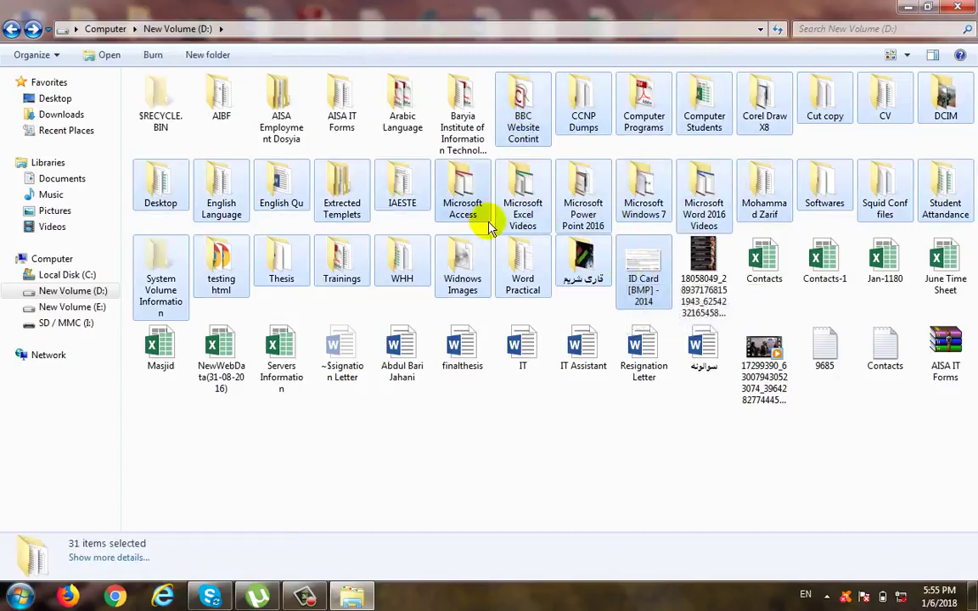
left_click(502, 410)
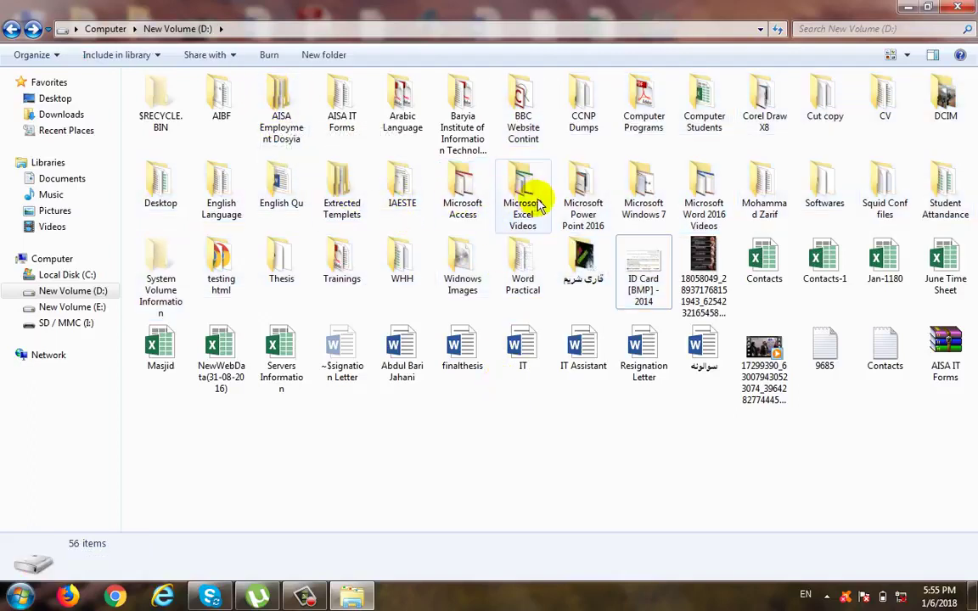
Step: Select the non-adjacent folders AISA Employment Dosyia, Microsoft Word 2016 Videos and Trainings together, and clear the selection
mouse_move(813, 190)
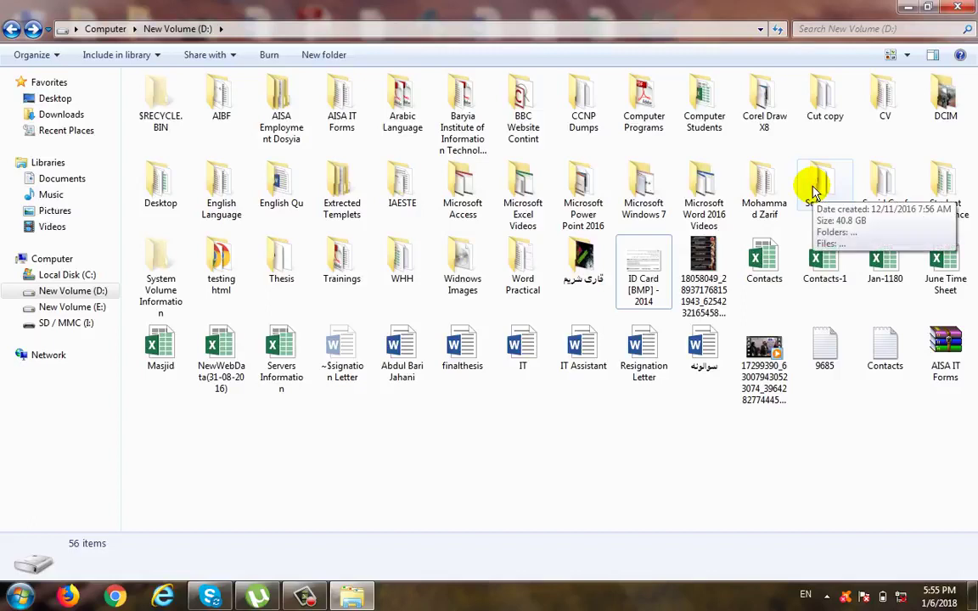
left_click(259, 92)
left_click(698, 188, "ctrl")
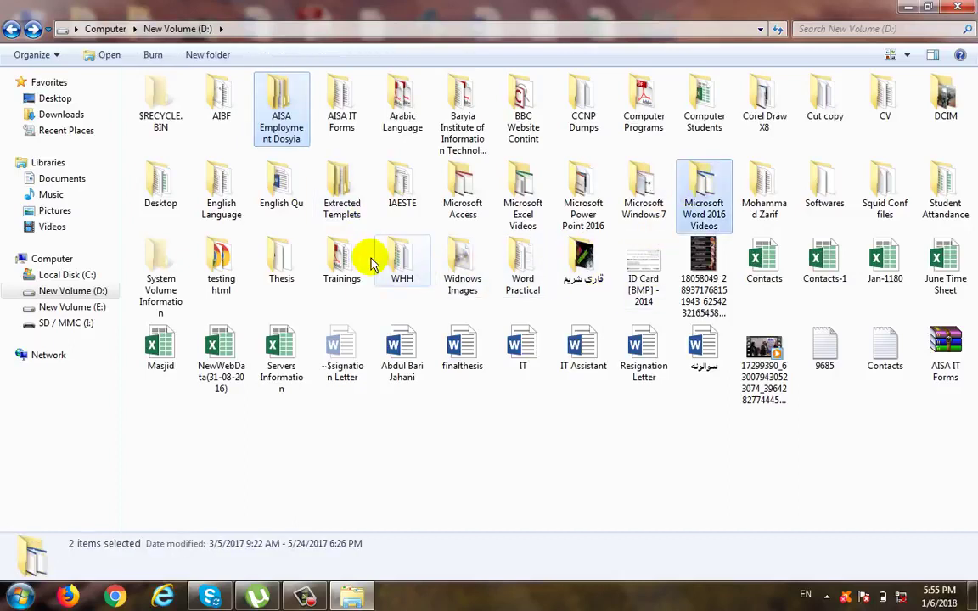
left_click(344, 261, "ctrl")
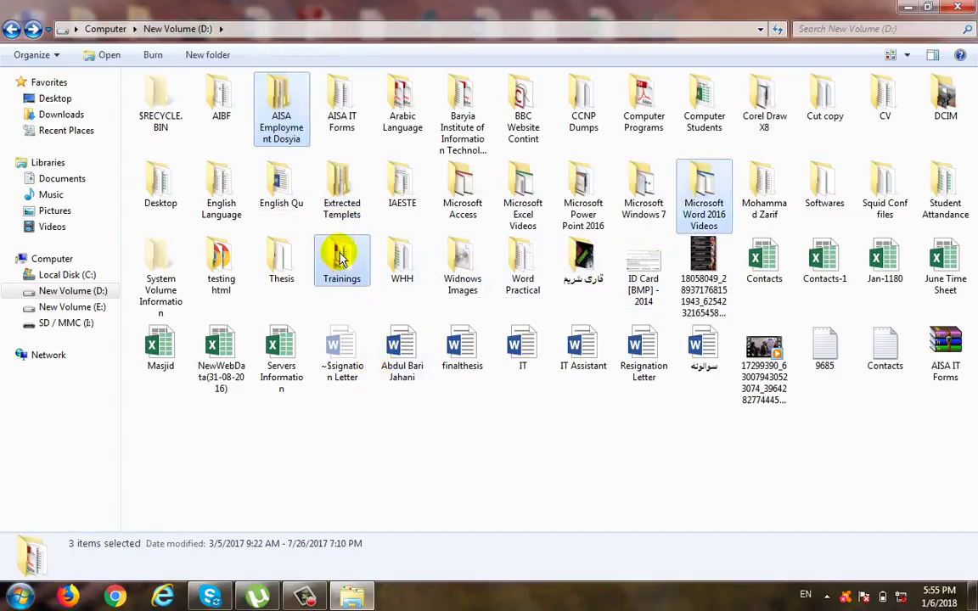
left_click(475, 465)
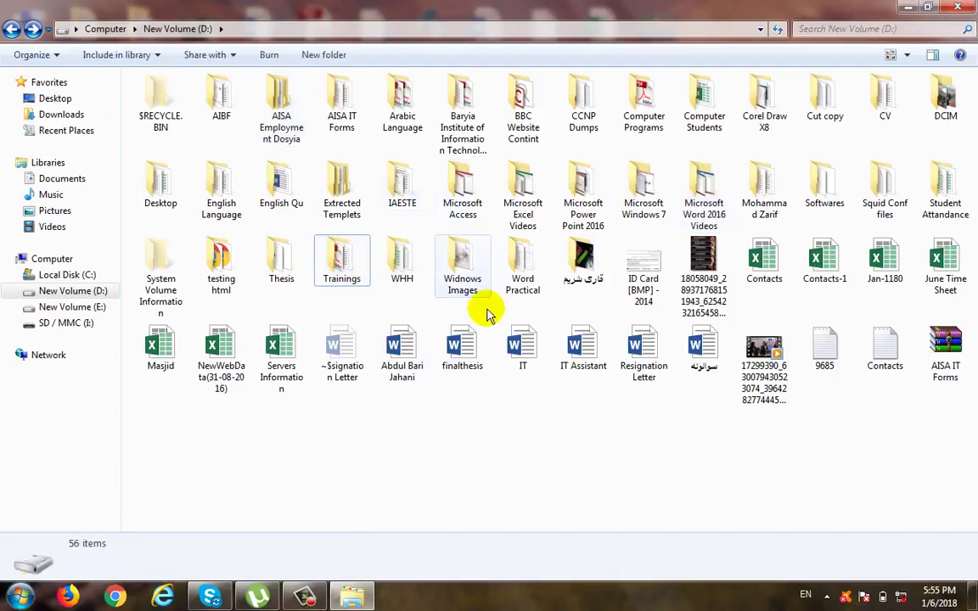
Step: Select the folders AISA IT Forms, IAESTE and Microsoft Windows 7, remove only IAESTE from the selection, and clear the rest
left_click(339, 124)
left_click(407, 191, "ctrl")
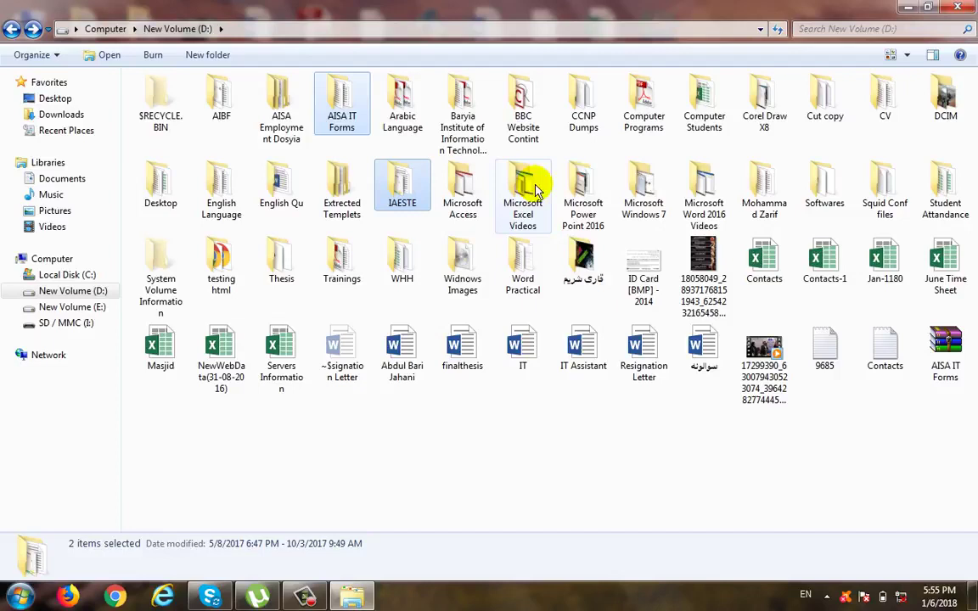
left_click(644, 189, "ctrl")
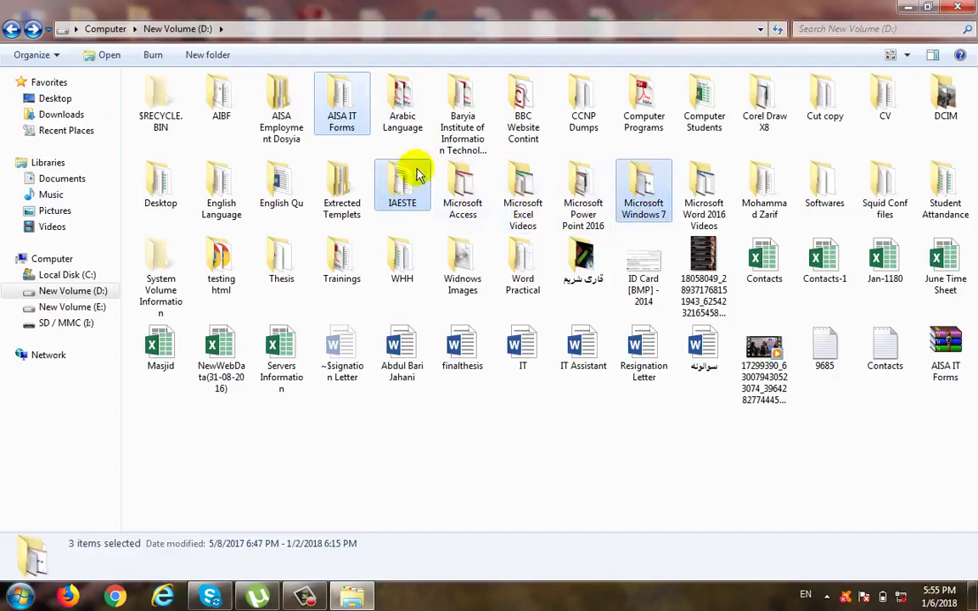
left_click(416, 199, "ctrl")
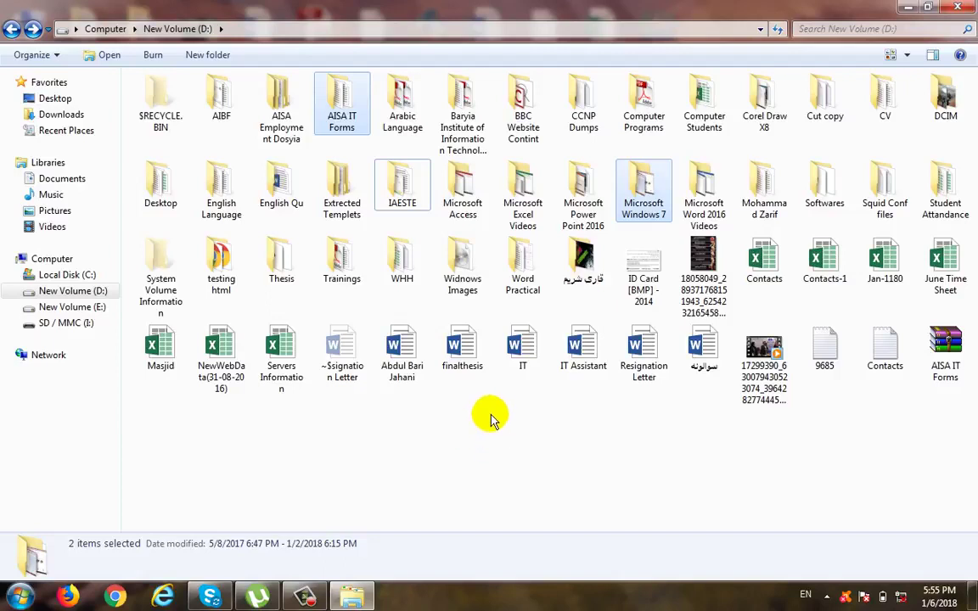
left_click(490, 416)
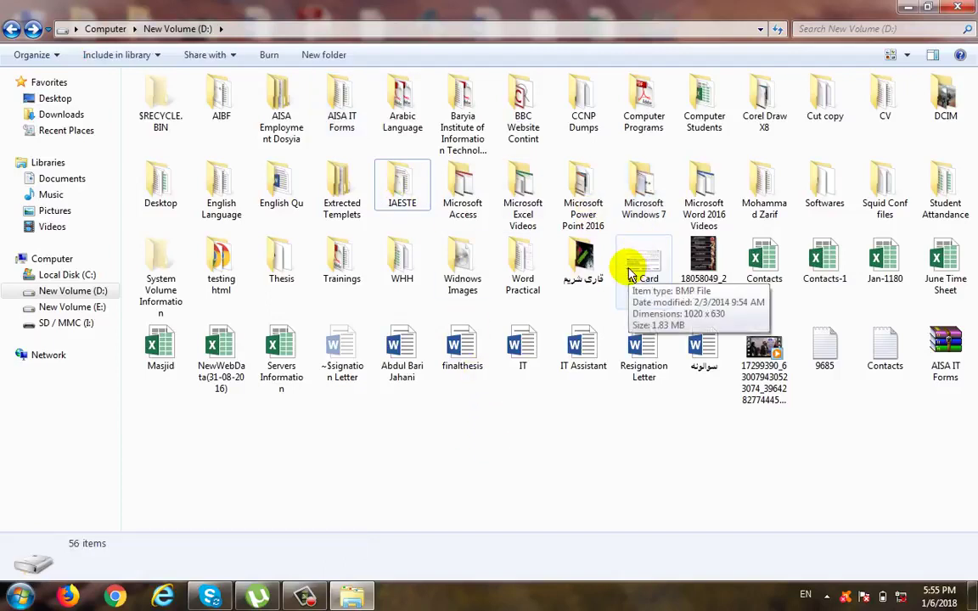
Step: Select everything on drive D: at once and deselect it again
key("ctrl+a")
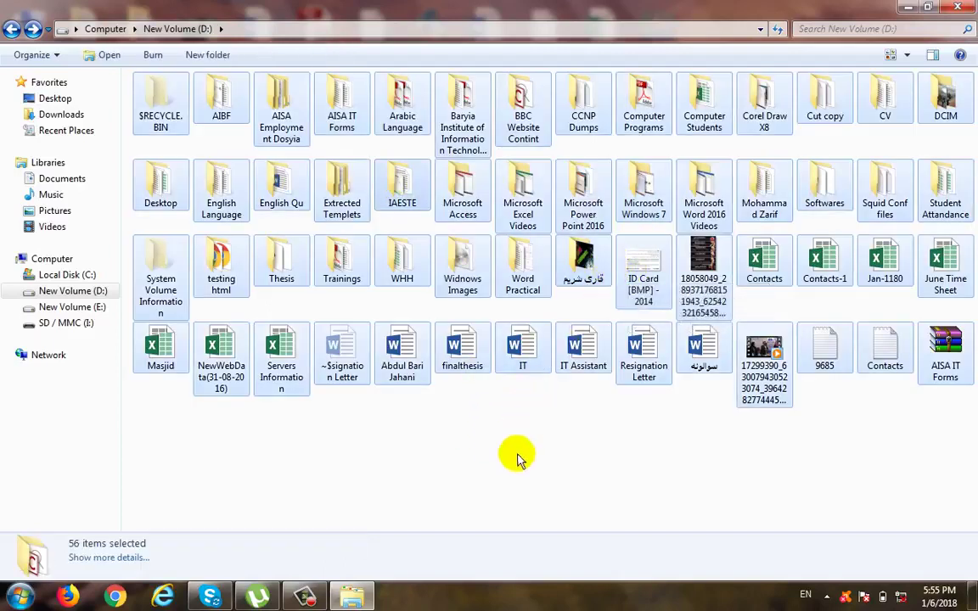
left_click(467, 412)
Step: Hide the details pane, show it again, and select the Servers Information workbook to view its details
left_click(34, 54)
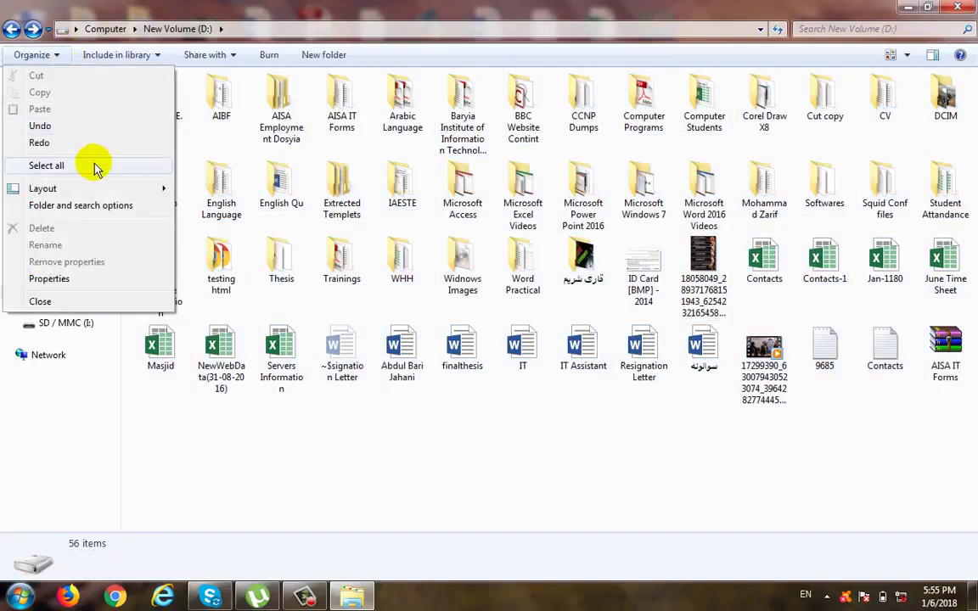
mouse_move(96, 190)
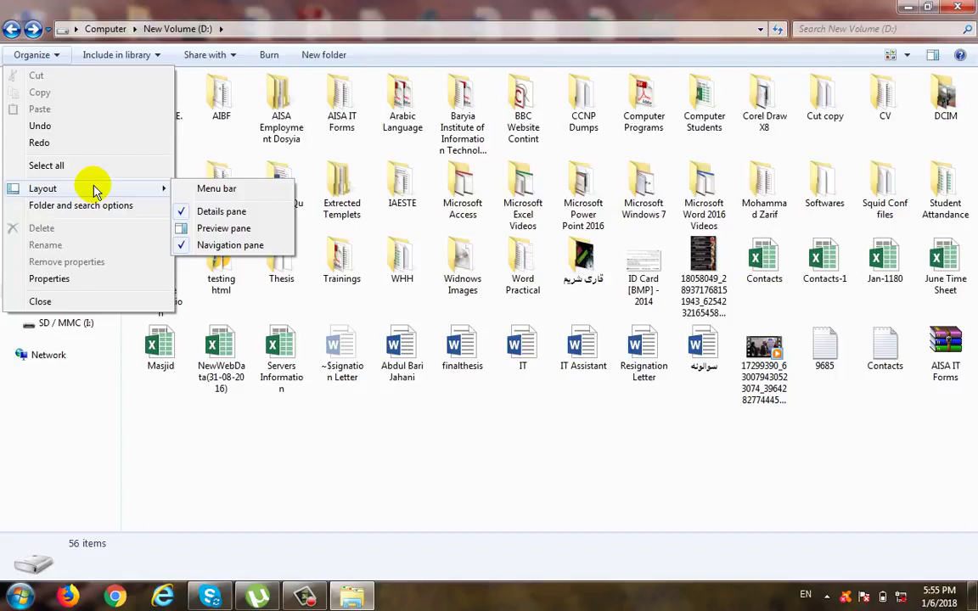
left_click(228, 219)
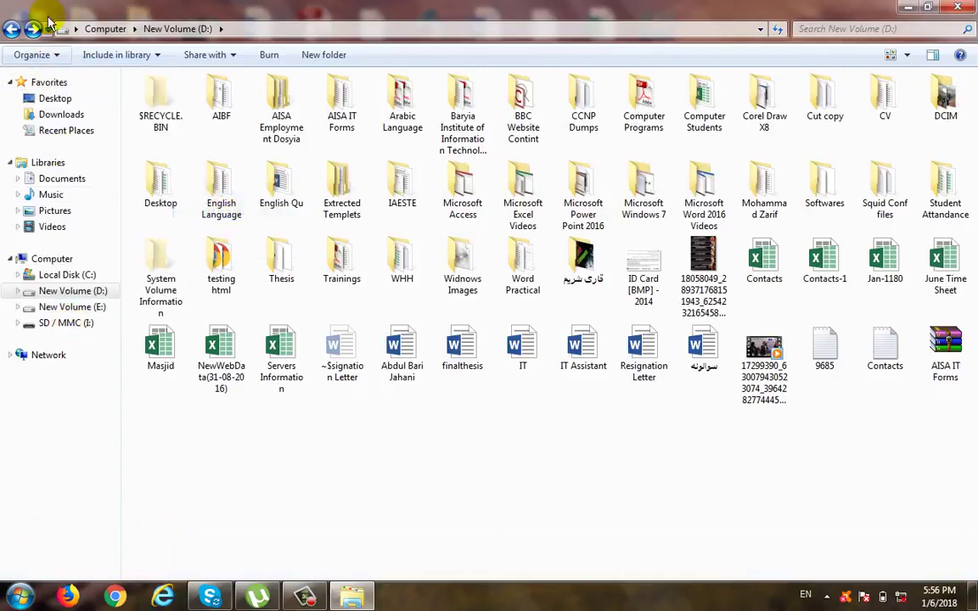
left_click(60, 56)
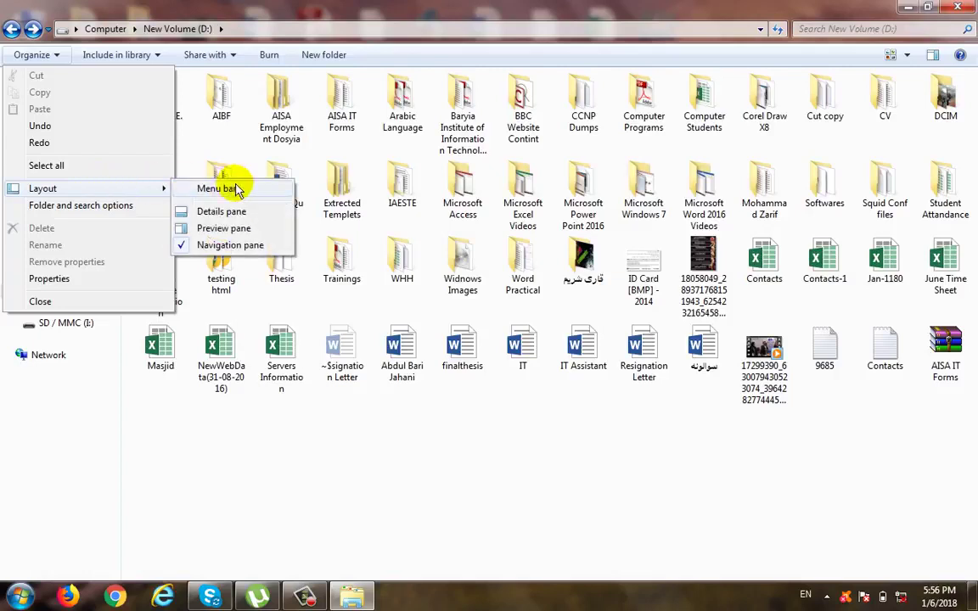
left_click(223, 211)
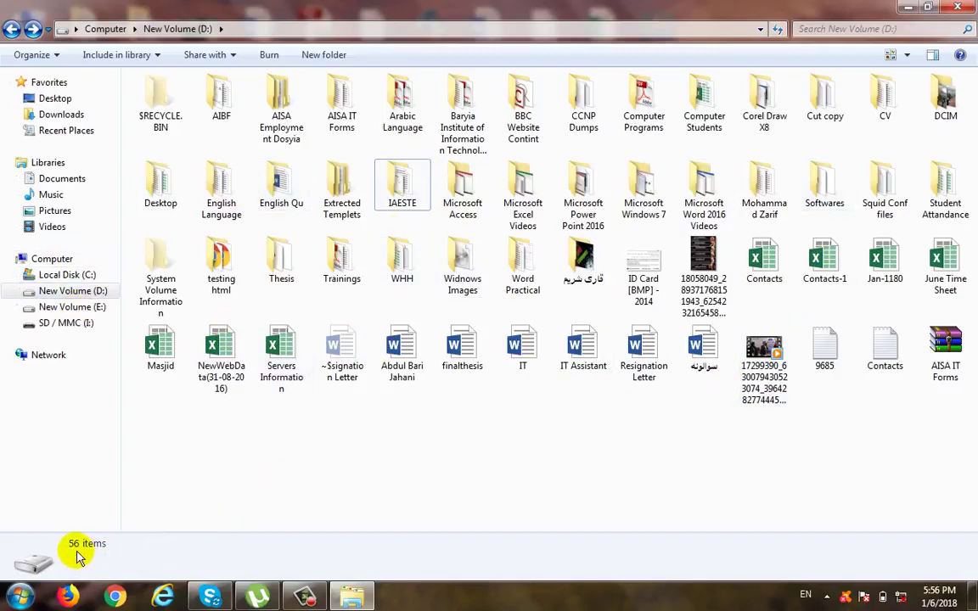
left_click(277, 377)
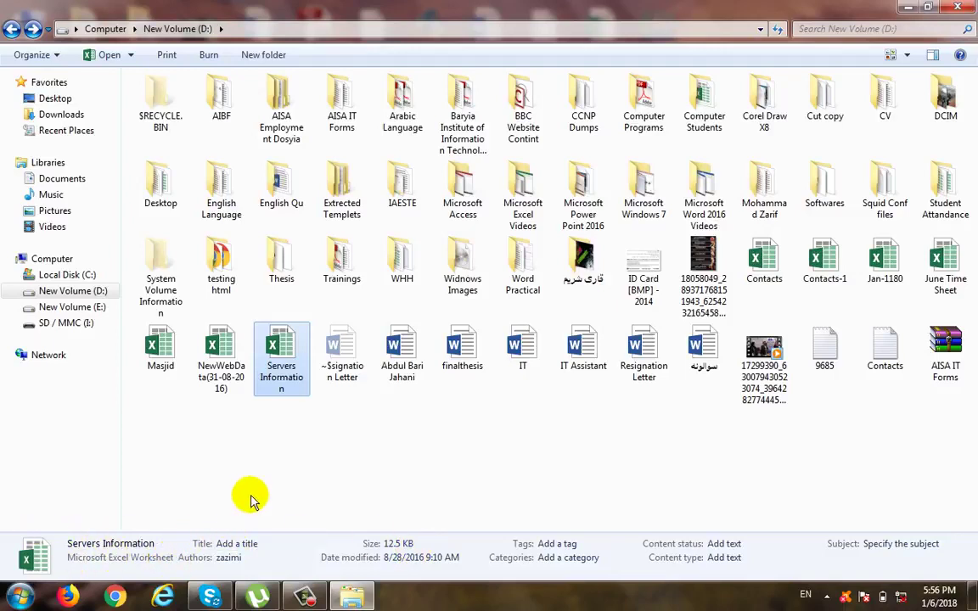
Step: Show the preview pane, preview the JPG image on drive D:, and hide the preview pane again
left_click(51, 56)
mouse_move(127, 191)
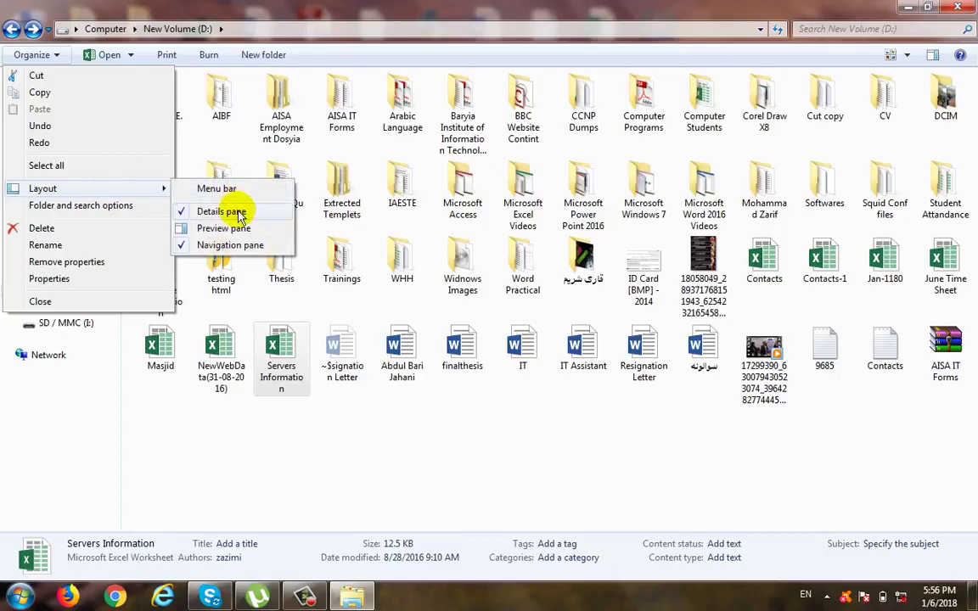
left_click(252, 231)
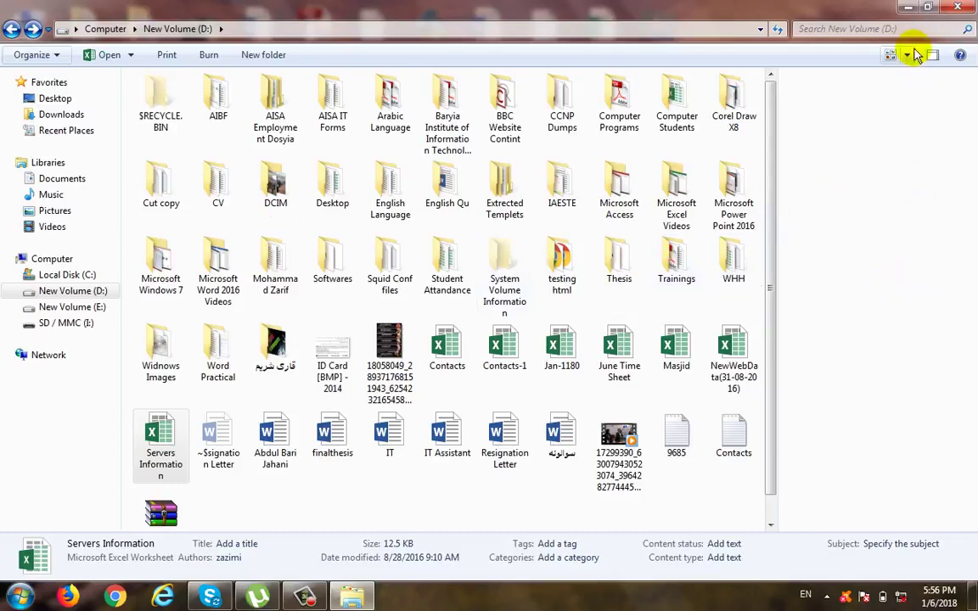
left_click(390, 361)
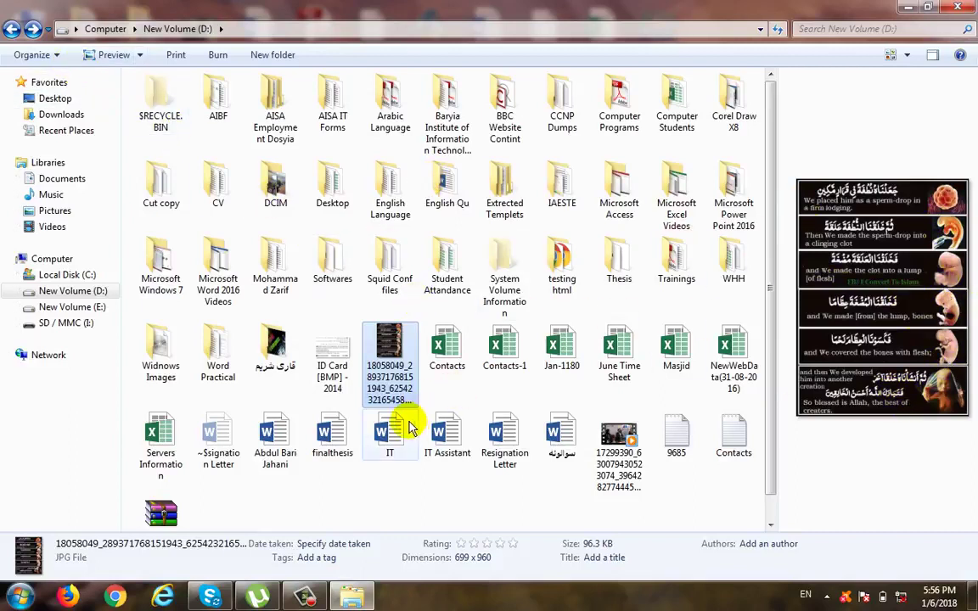
left_click(49, 55)
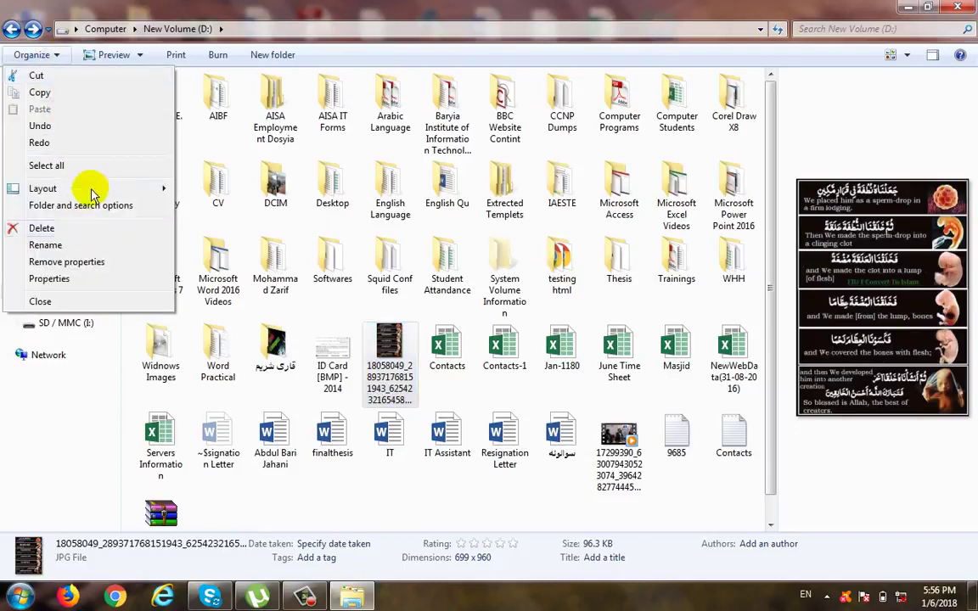
mouse_move(101, 193)
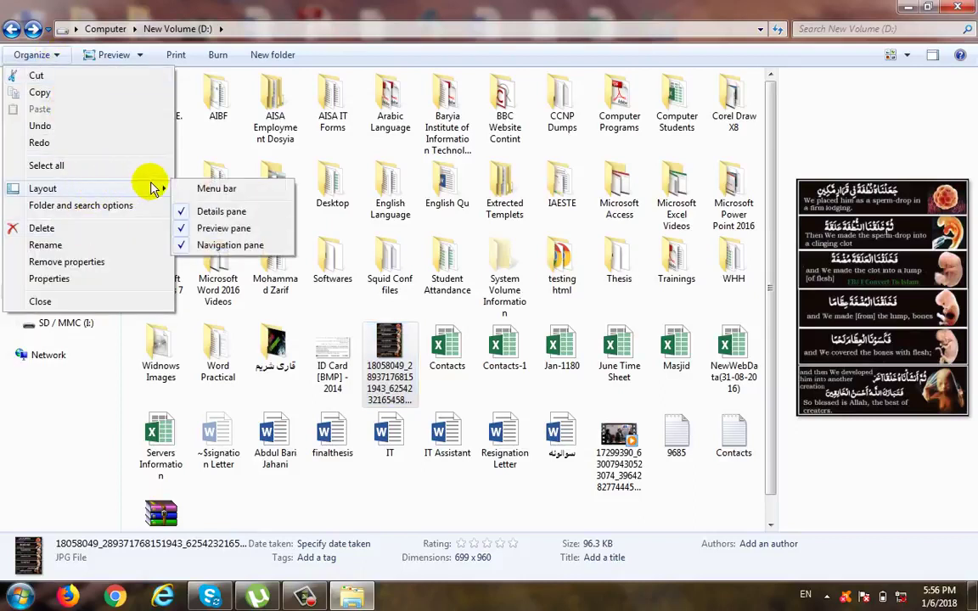
left_click(227, 227)
Step: Hide the navigation pane of the folder window and show it again
left_click(41, 58)
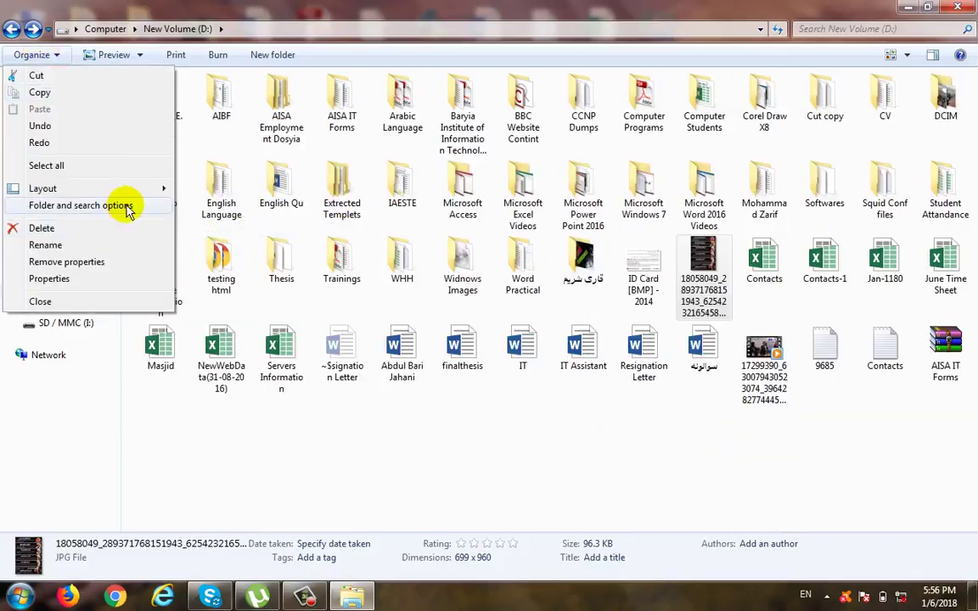
mouse_move(134, 190)
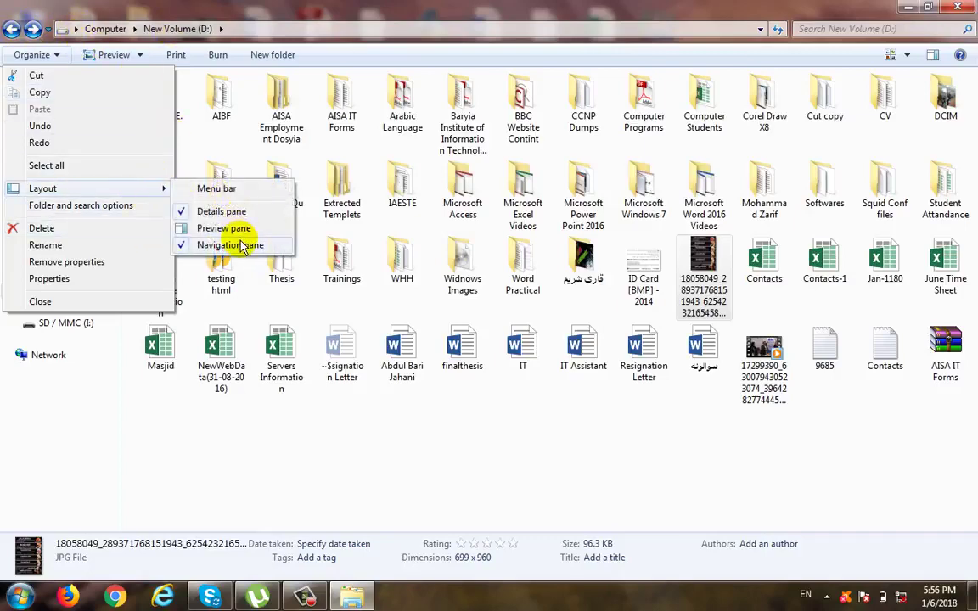
left_click(234, 243)
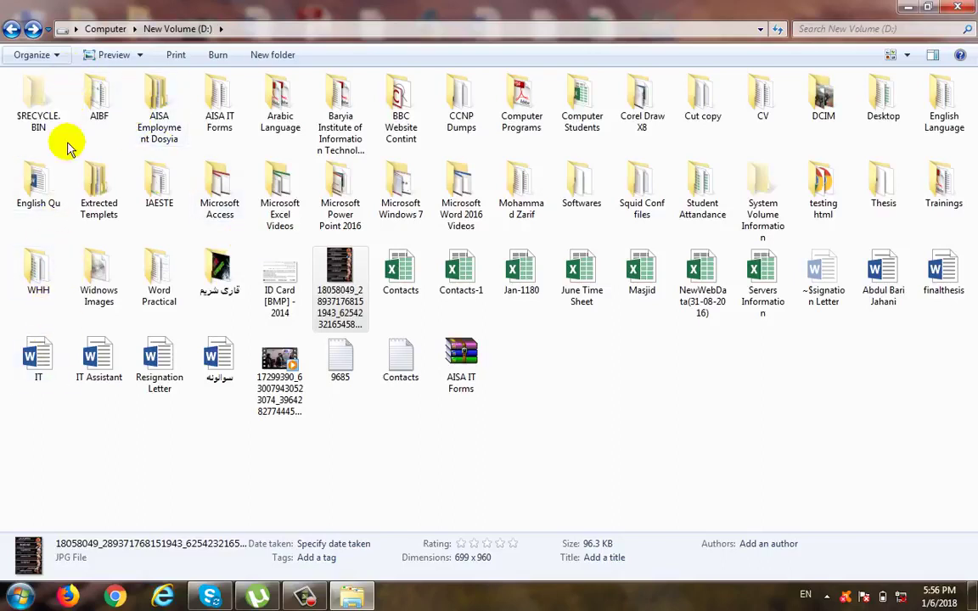
left_click(47, 55)
mouse_move(96, 192)
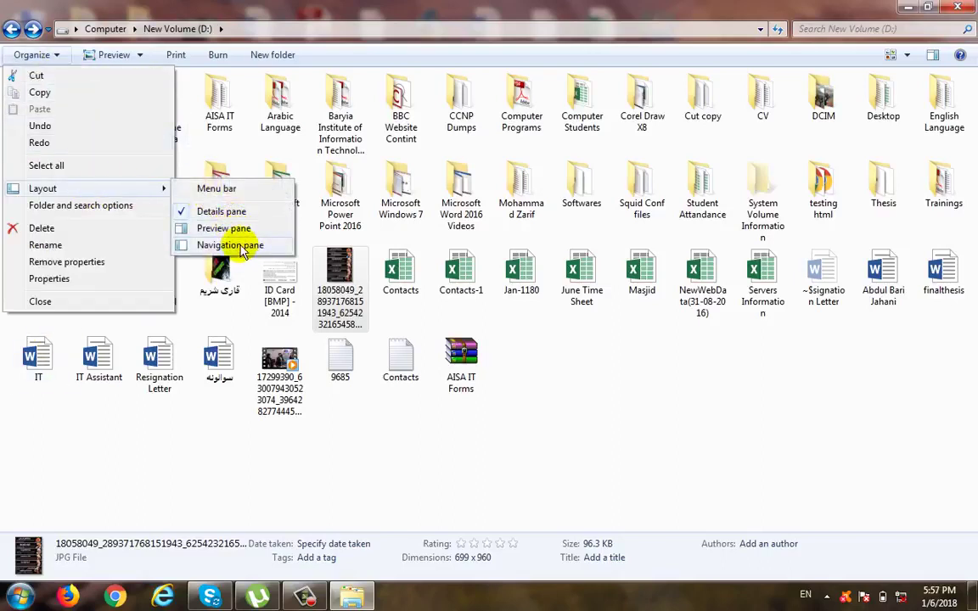
left_click(234, 244)
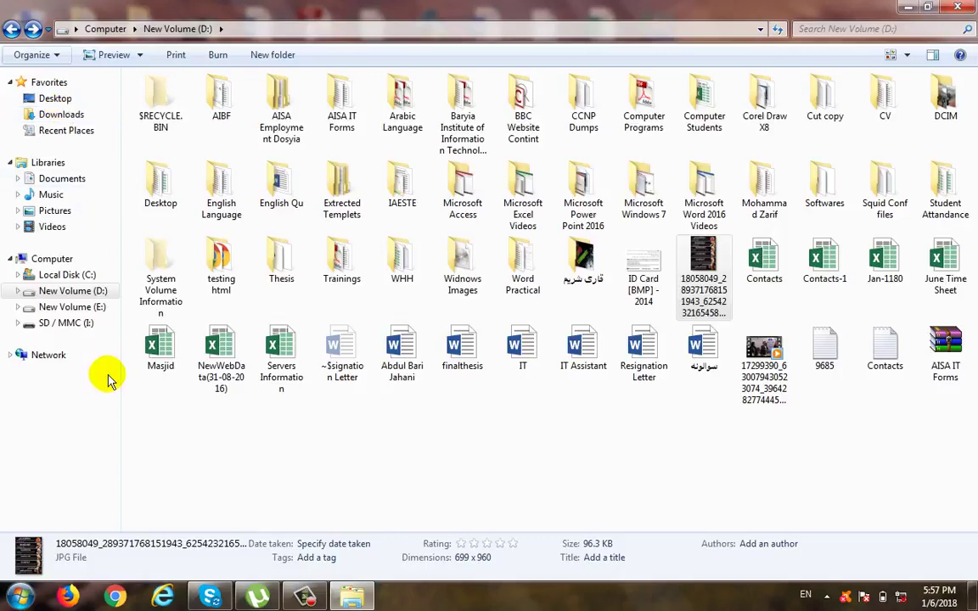
Step: Open the folder and search options, view the general settings, and close them without changes
left_click(47, 54)
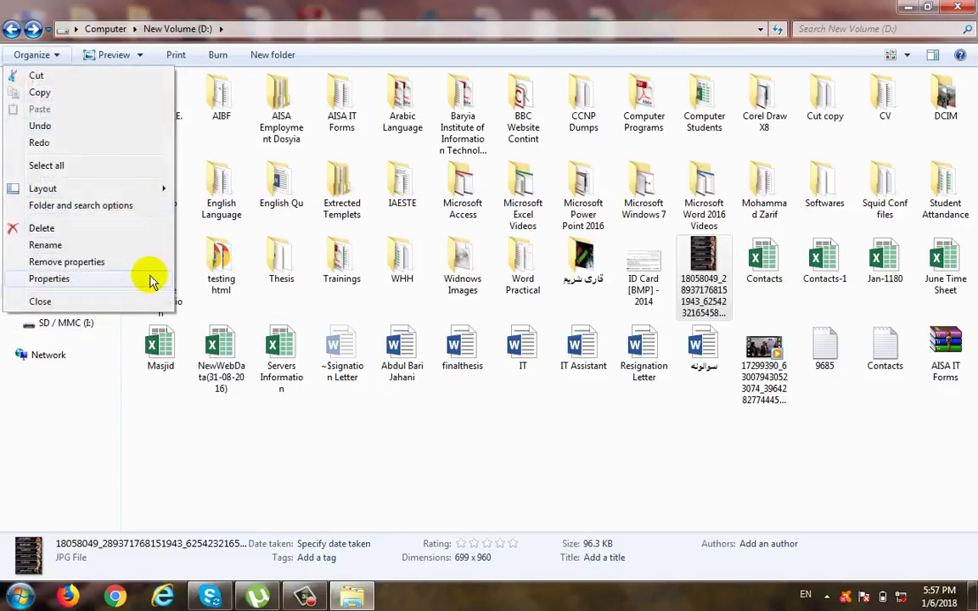
left_click(110, 207)
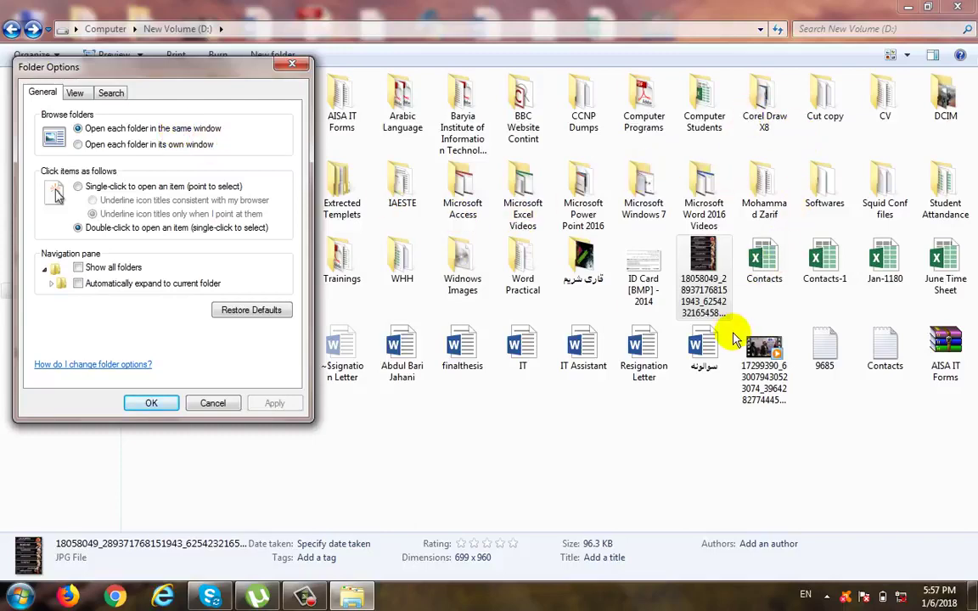
left_click(293, 64)
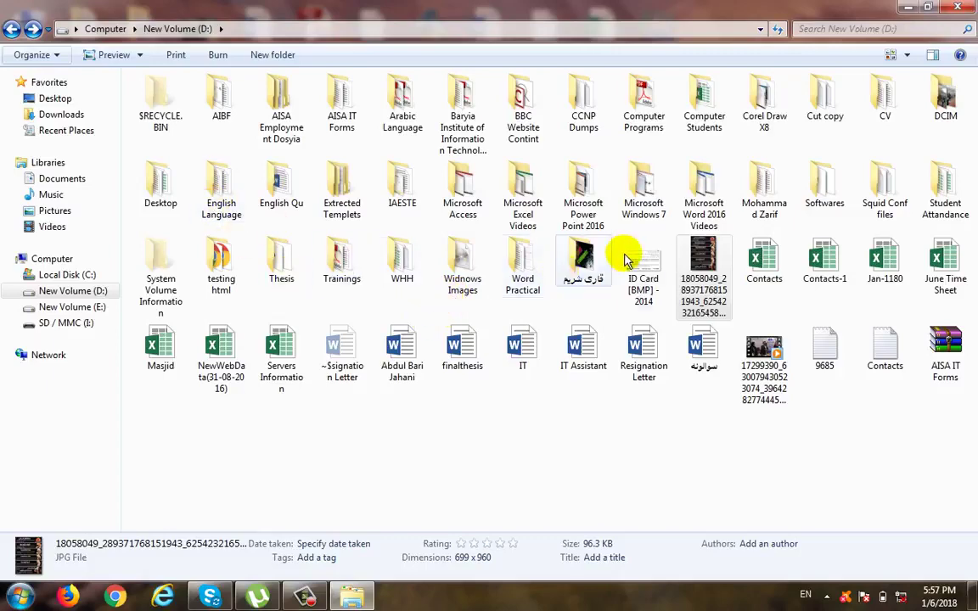
Step: Open the Softwares folder on drive D:
double_click(831, 192)
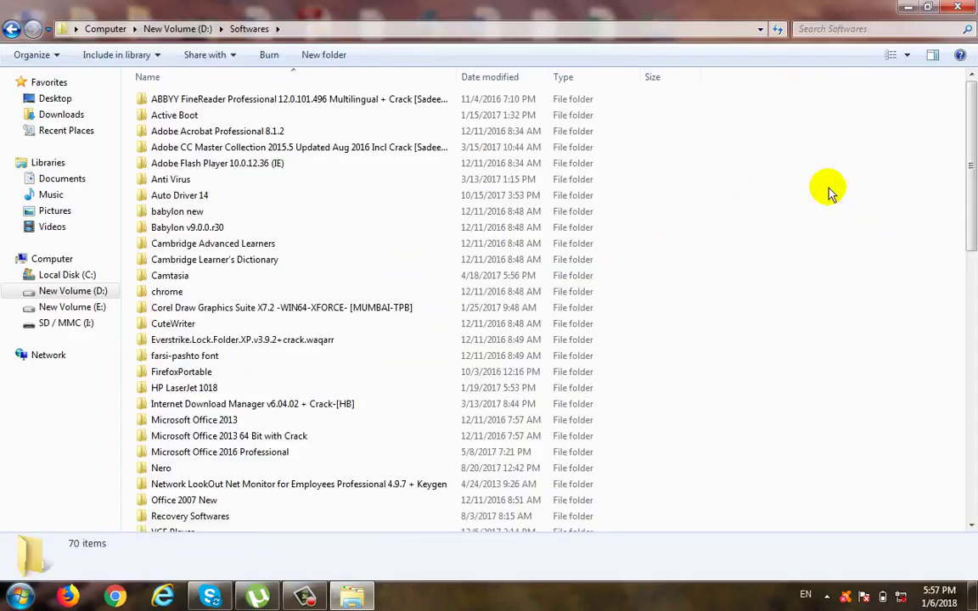
Step: Restore the Softwares window to its smaller size and open the ABBYY FineReader folder and its Crack subfolder
left_click(930, 8)
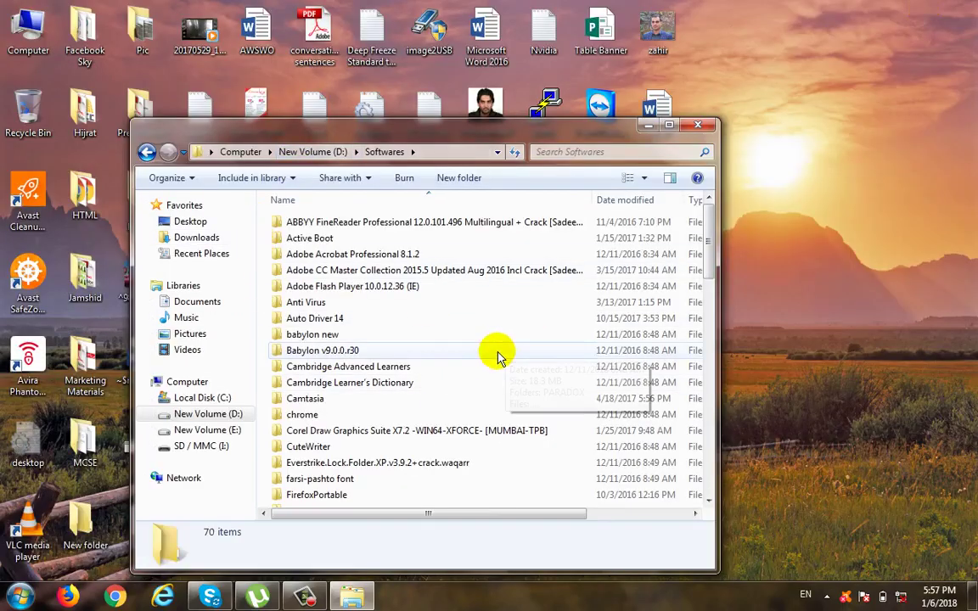
double_click(331, 227)
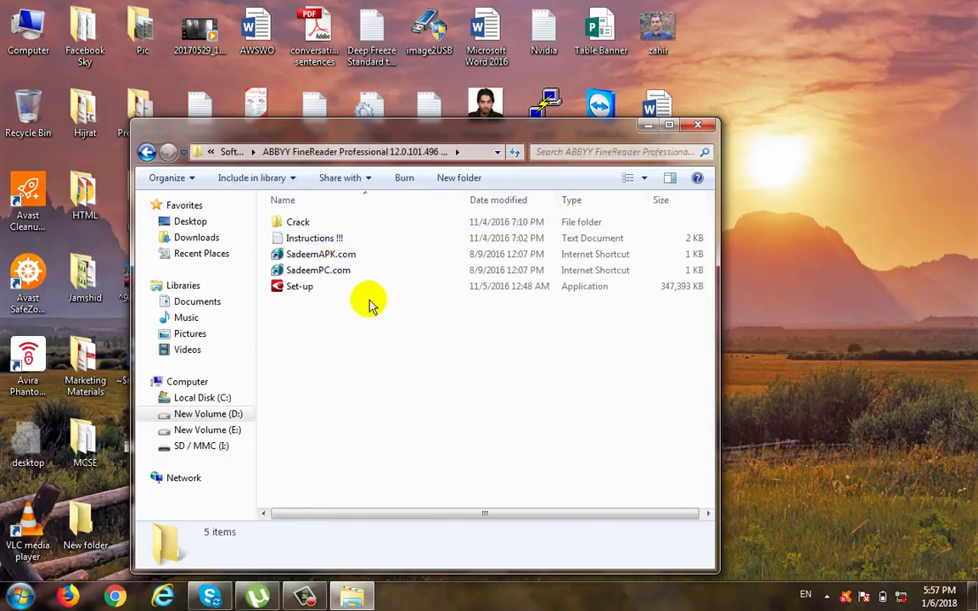
double_click(293, 222)
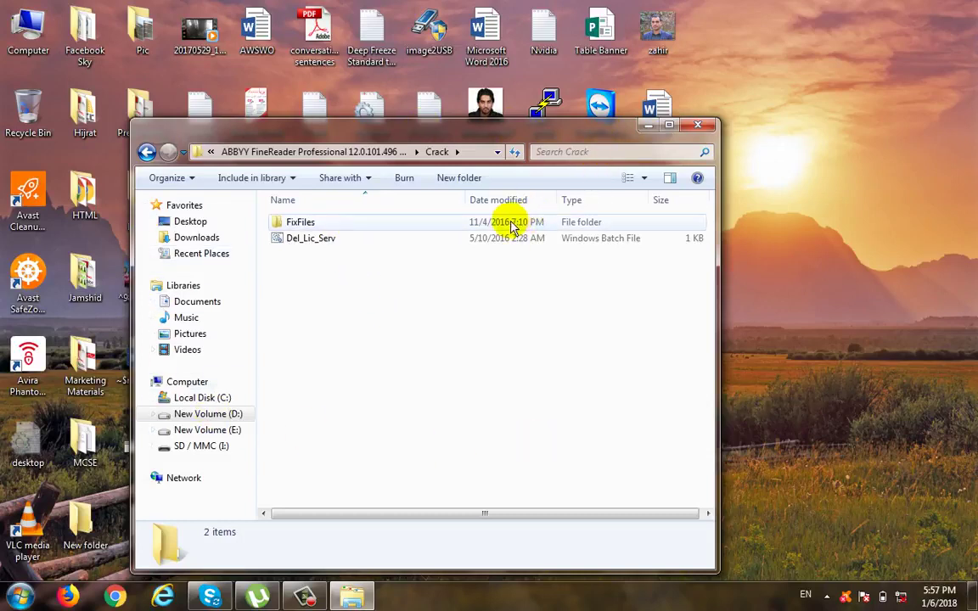
Step: Set the folder options to open each folder in its own window and close the Crack folder window
left_click(174, 178)
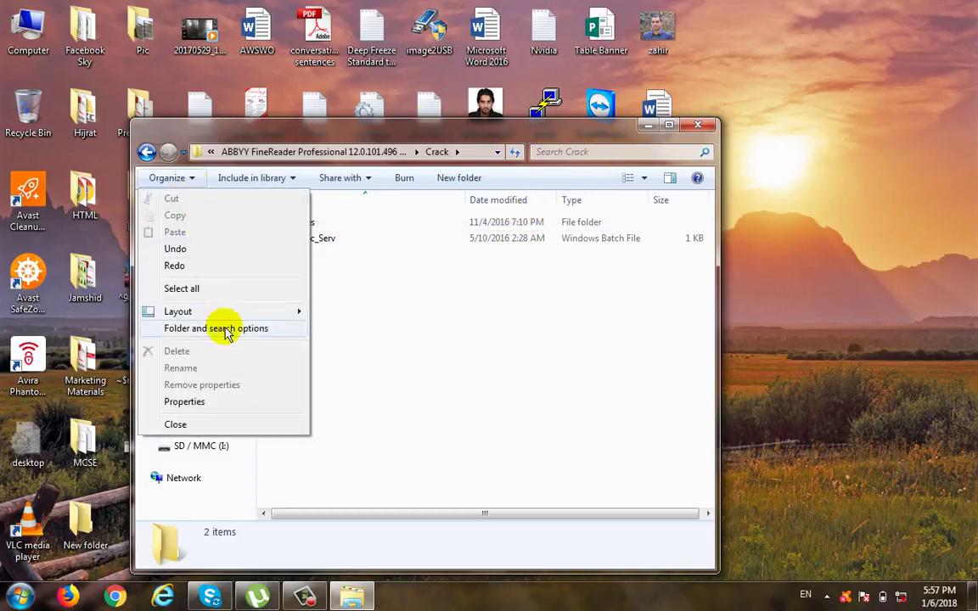
left_click(227, 332)
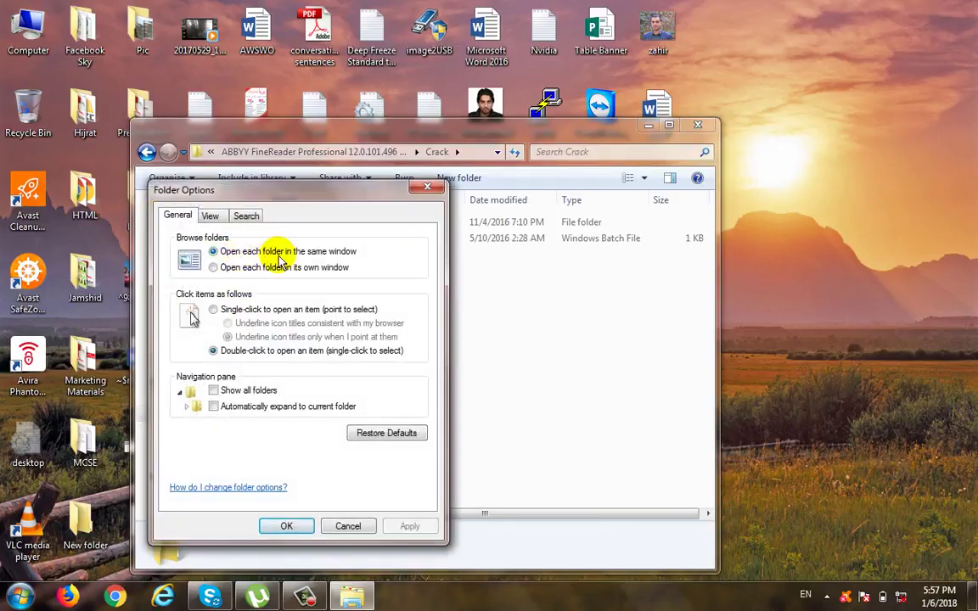
left_click(255, 273)
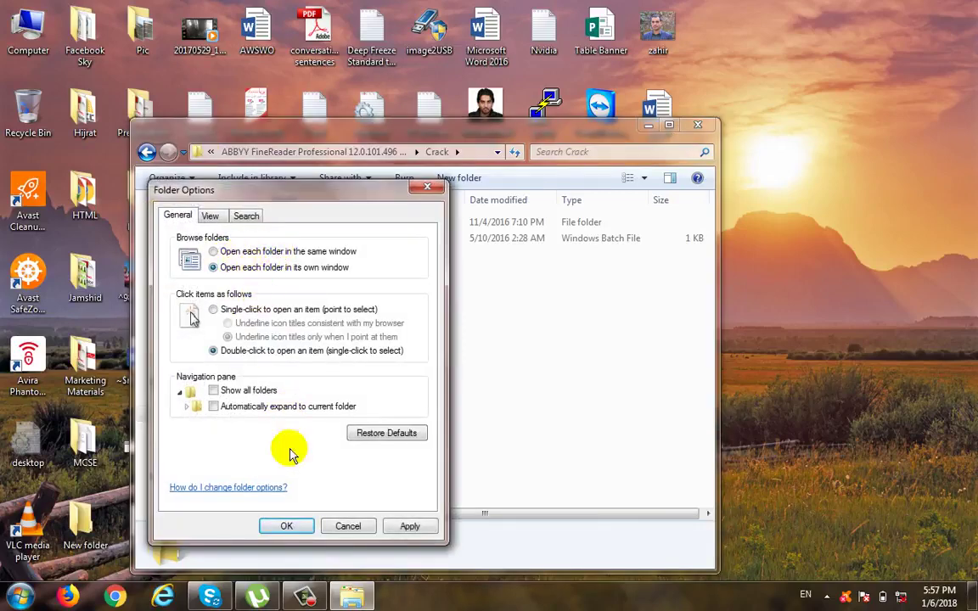
left_click(306, 527)
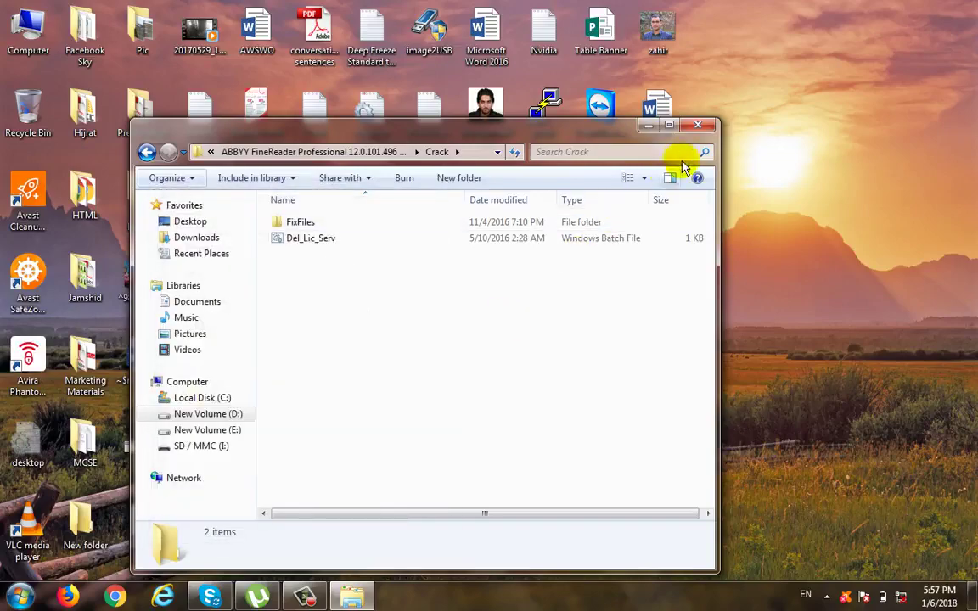
left_click(696, 126)
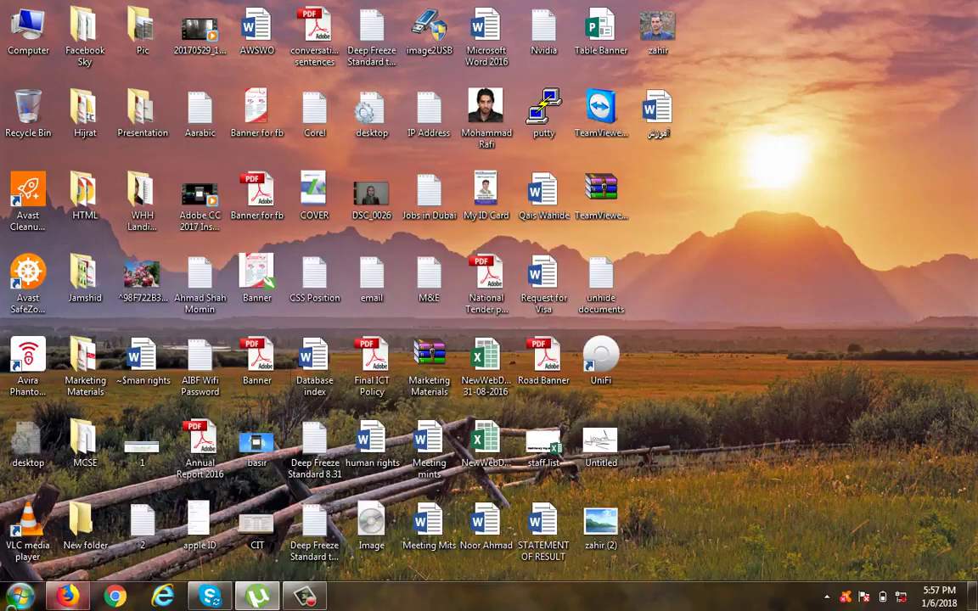
Step: Open the Computer window and open New Volume (D:) from it
left_click(18, 597)
left_click(244, 373)
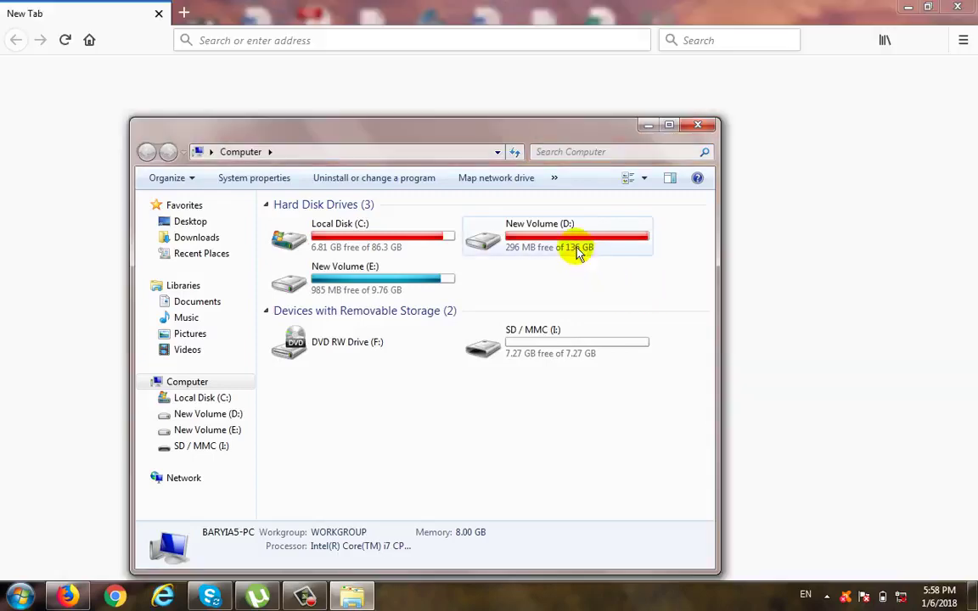
double_click(574, 223)
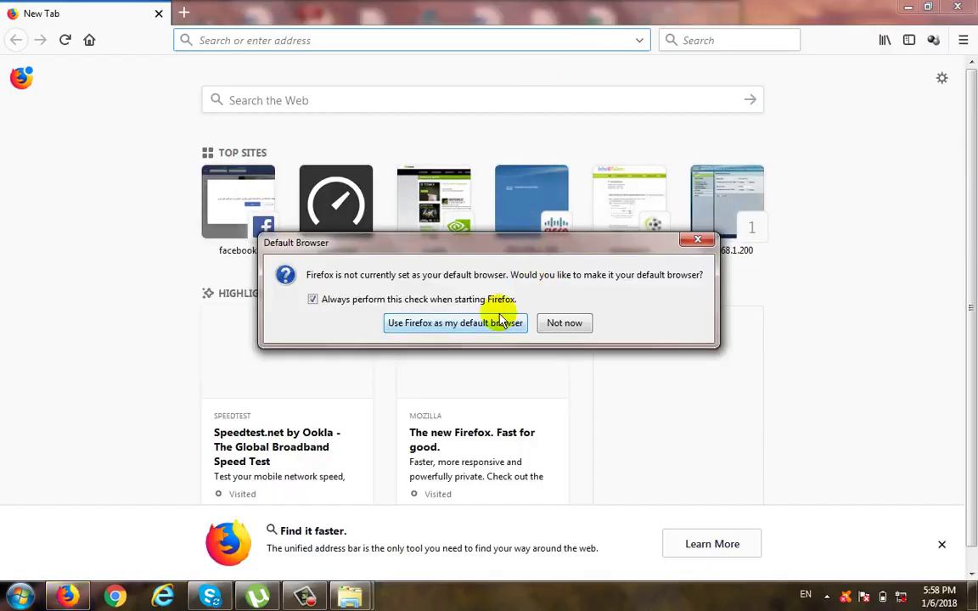
Step: Dismiss the default browser prompt and minimize Firefox
left_click(698, 239)
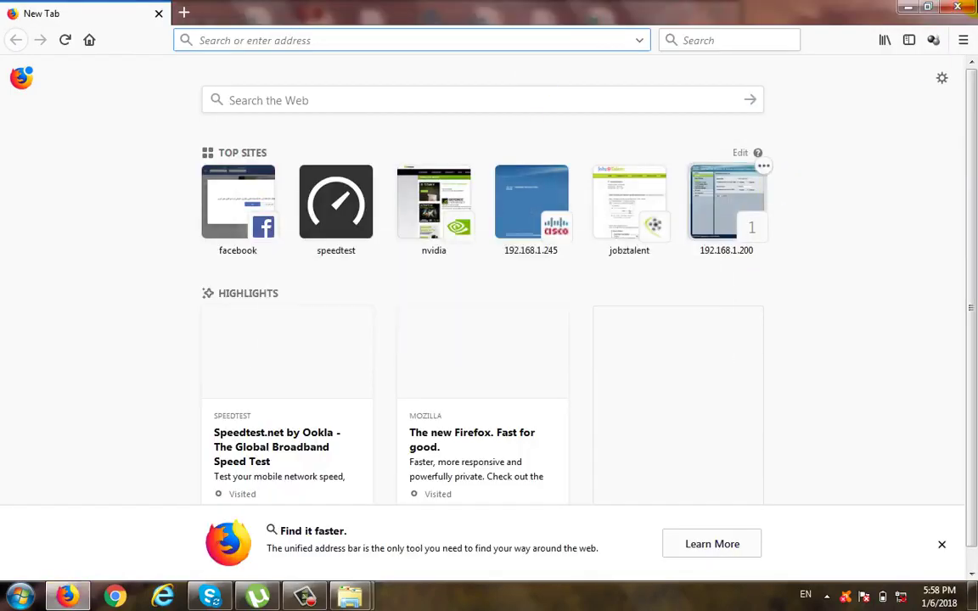
left_click(908, 7)
Step: Open the Softwares folder on drive D: and the ABBYY FineReader folder inside it, moving the separate windows apart
left_click_drag(541, 17, 704, 19)
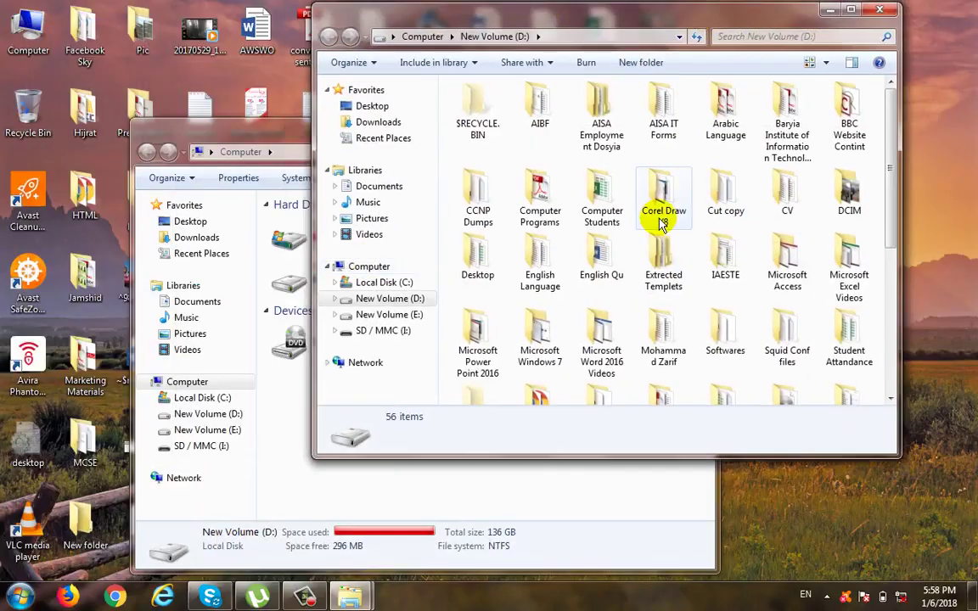
left_click(601, 251)
left_click(725, 331)
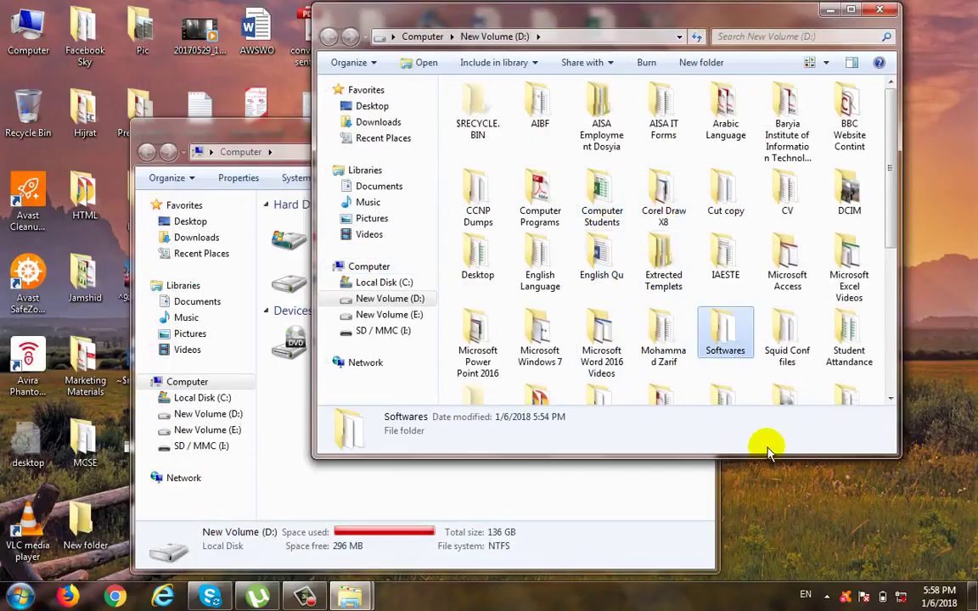
double_click(725, 322)
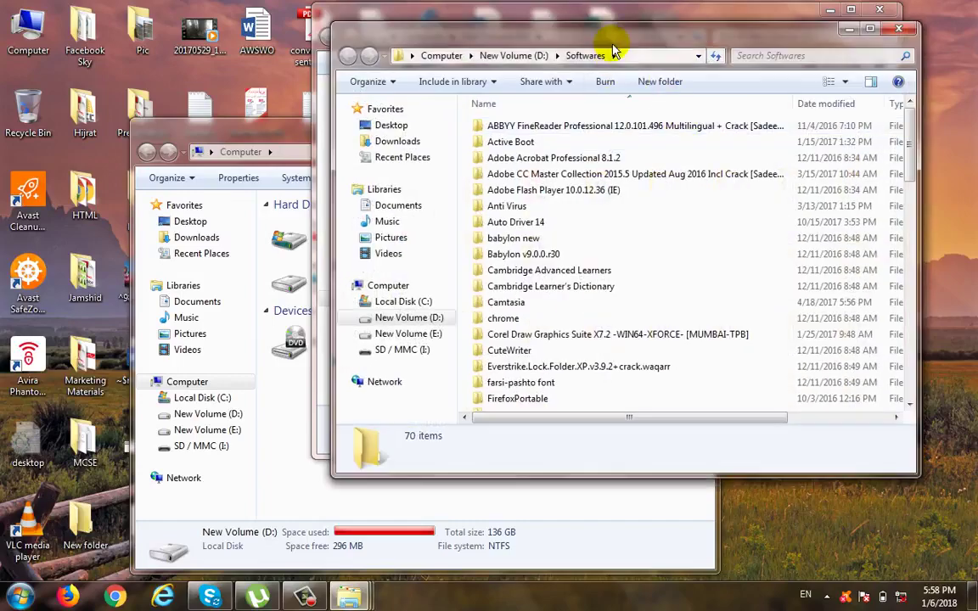
left_click_drag(619, 48, 444, 102)
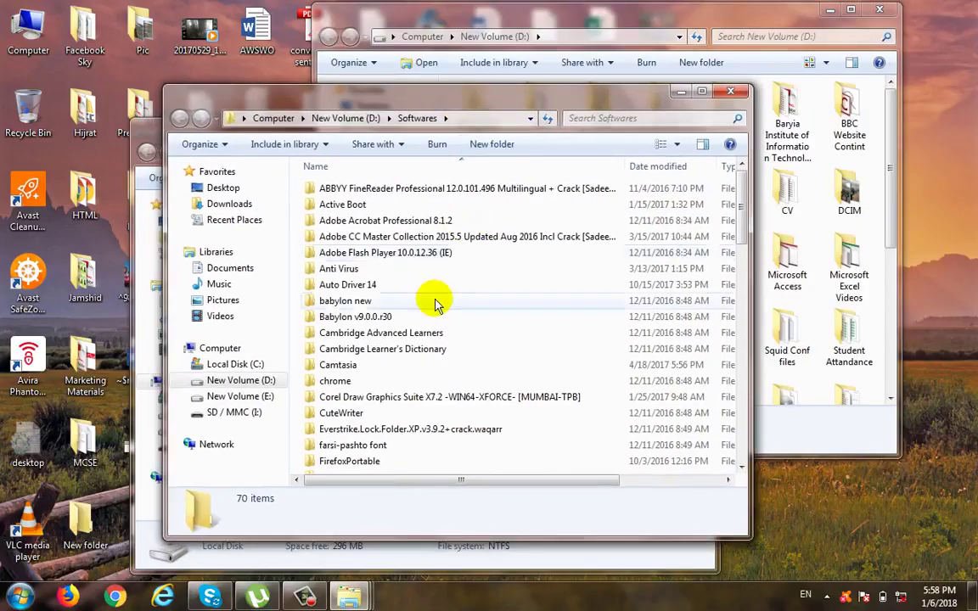
left_click(351, 188)
double_click(351, 189)
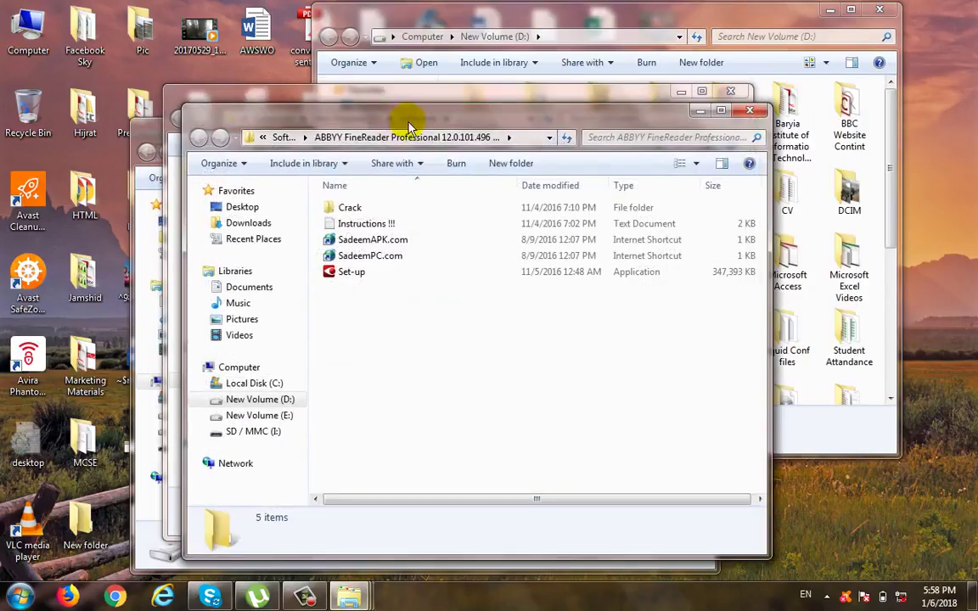
left_click_drag(404, 125, 519, 120)
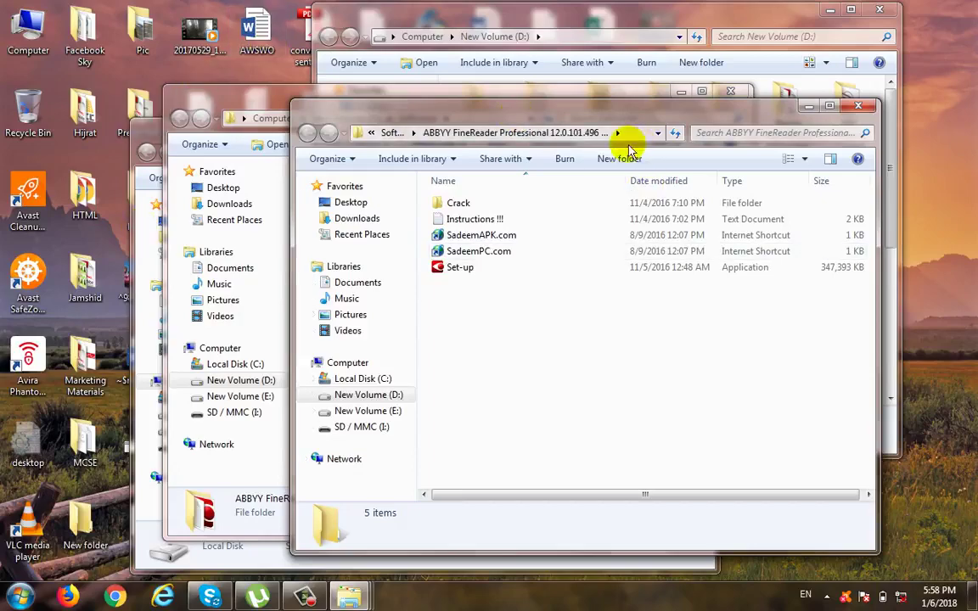
Step: Close the drive D:, Softwares and ABBYY FineReader windows, keeping only the Computer window open
mouse_move(352, 594)
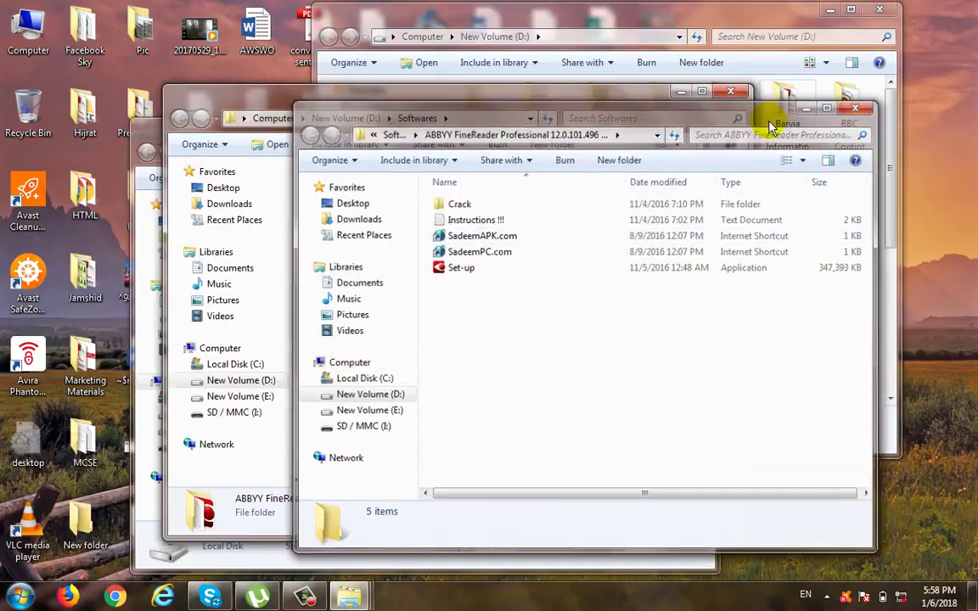
left_click(875, 9)
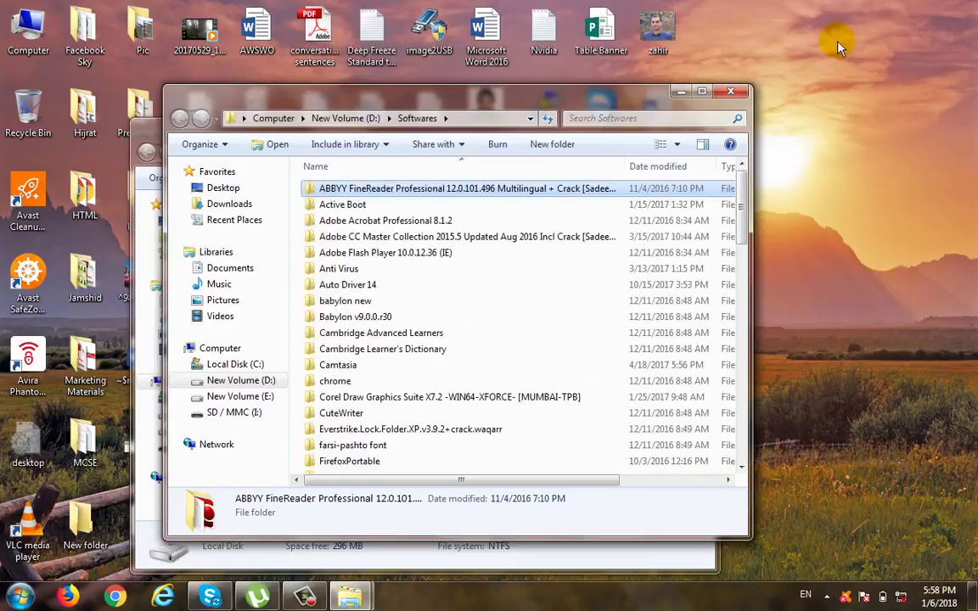
left_click(732, 91)
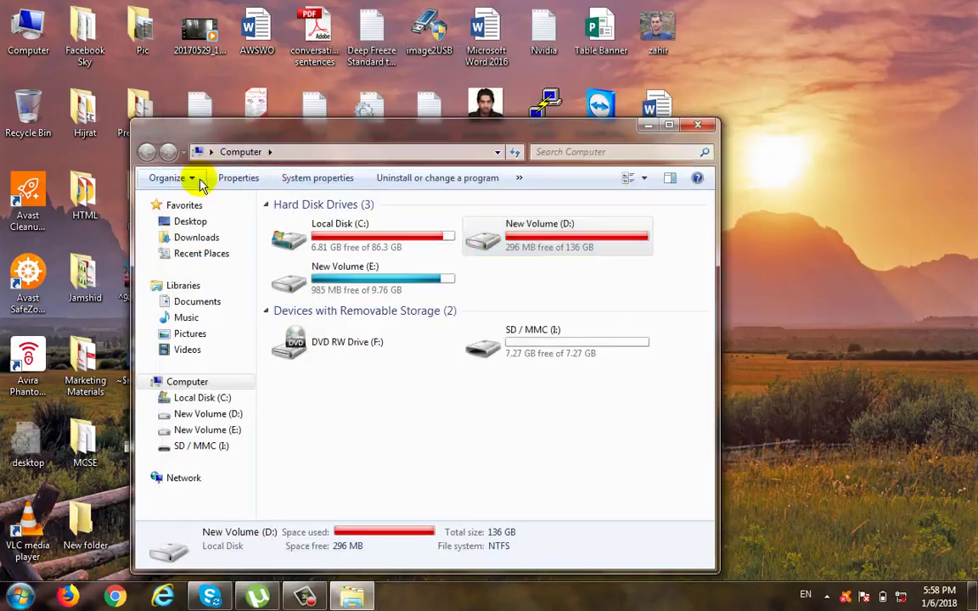
Step: Set the folder options to open each folder in the same window
left_click(189, 178)
left_click(242, 337)
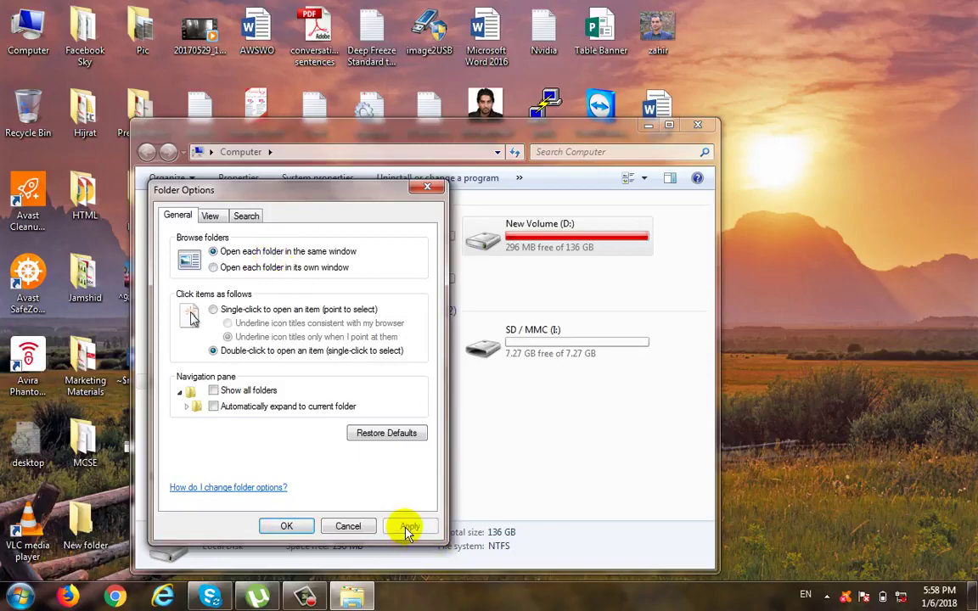
left_click(283, 525)
Step: Open drive D: and its Computer Programs folder in the same window, and go back to Computer
double_click(571, 242)
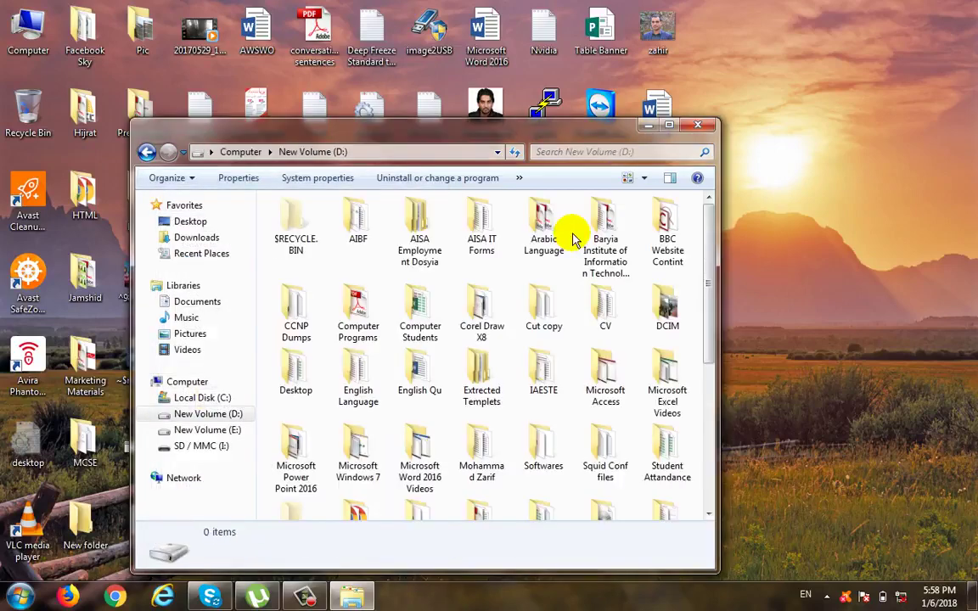
left_click(376, 312)
double_click(377, 311)
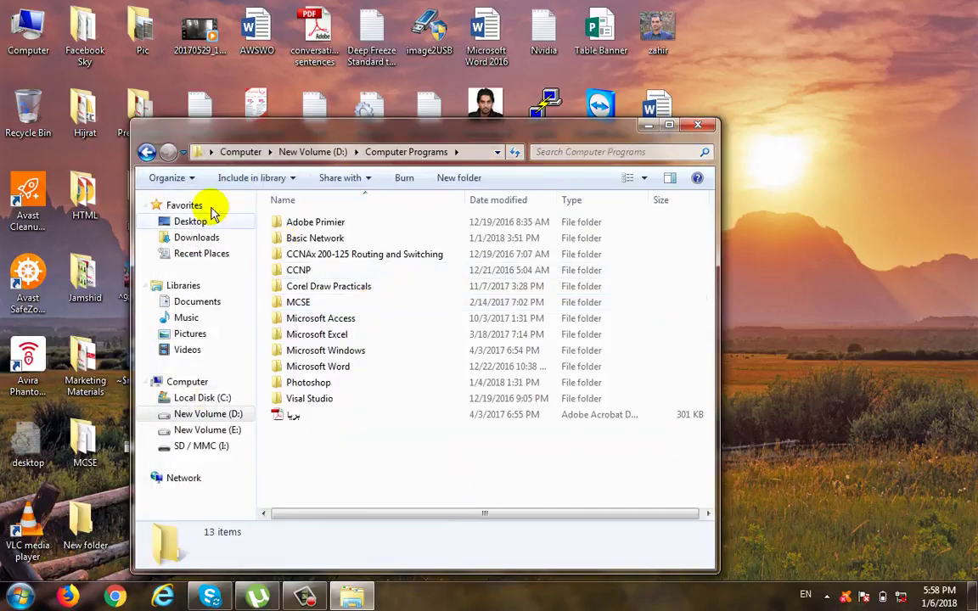
left_click(147, 152)
left_click(147, 152)
Step: Review the general folder options without changing them, and open drive D: and return to Computer
left_click(170, 178)
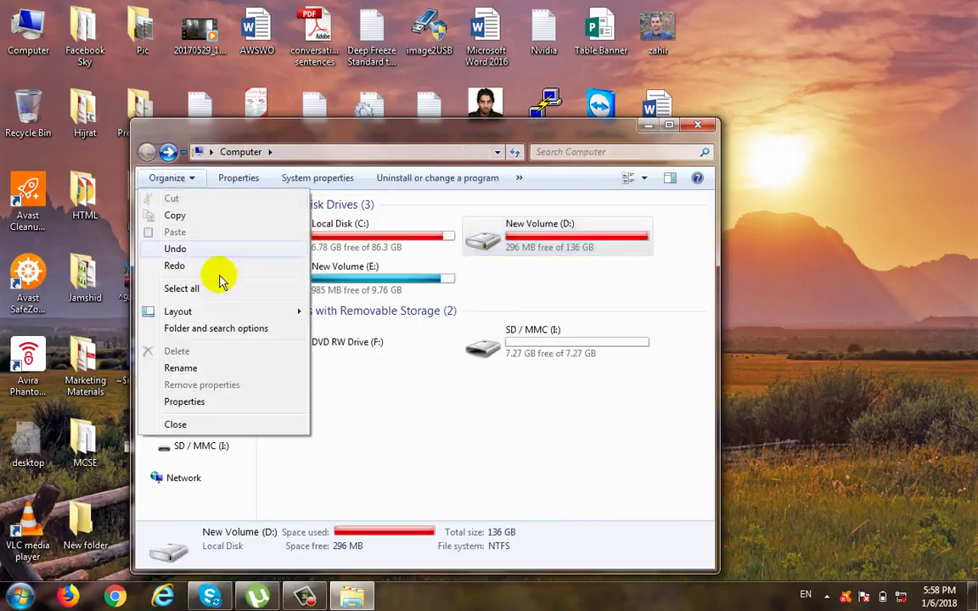
left_click(214, 330)
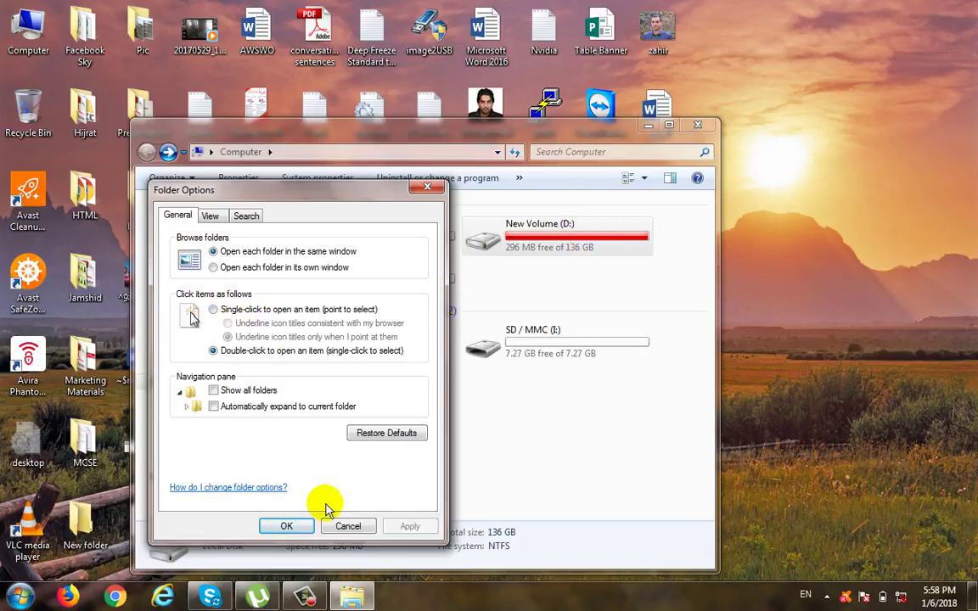
left_click(349, 527)
double_click(558, 246)
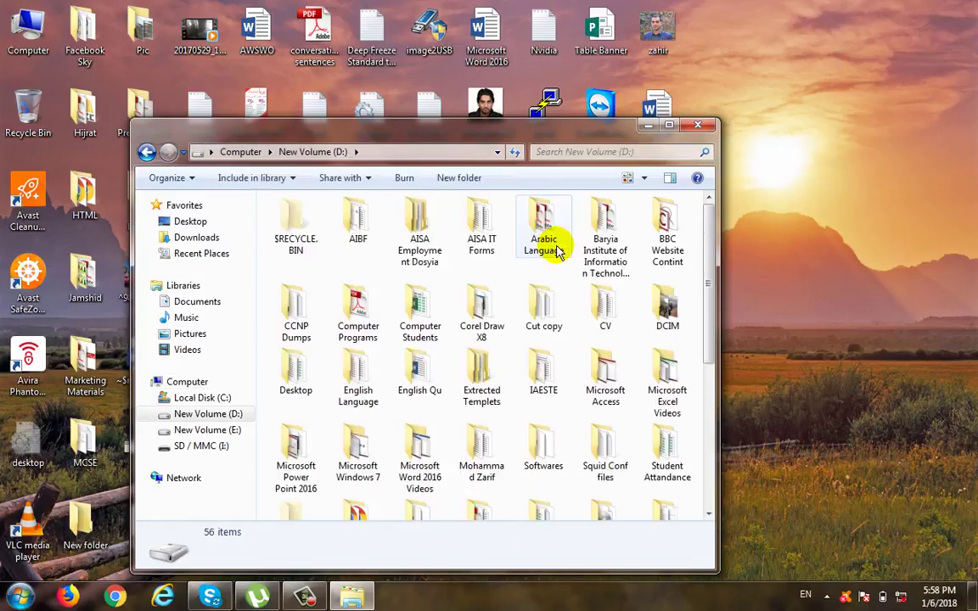
left_click(146, 152)
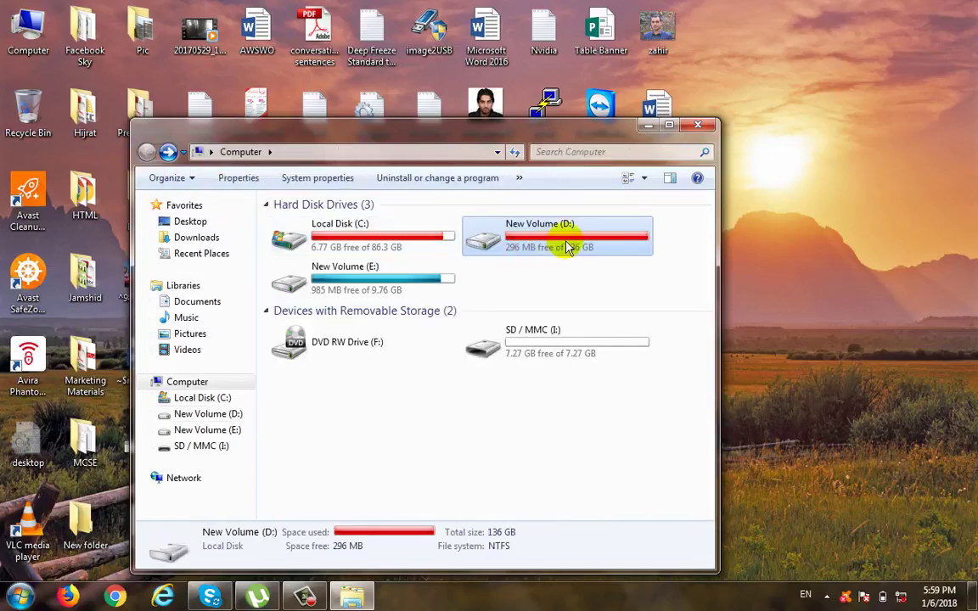
Step: Set the folder options to open items with a single click and apply the change
left_click(168, 177)
left_click(213, 328)
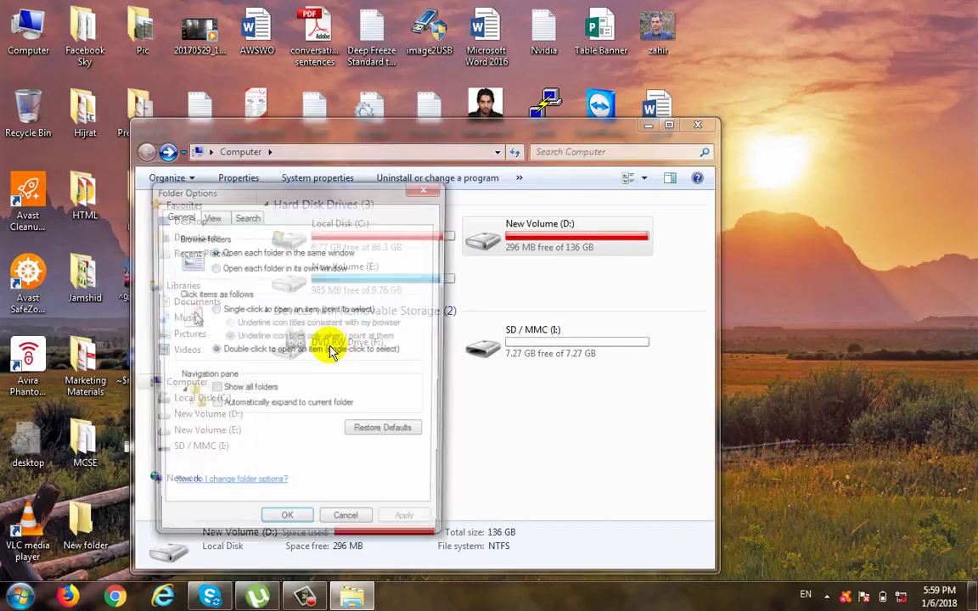
left_click(226, 310)
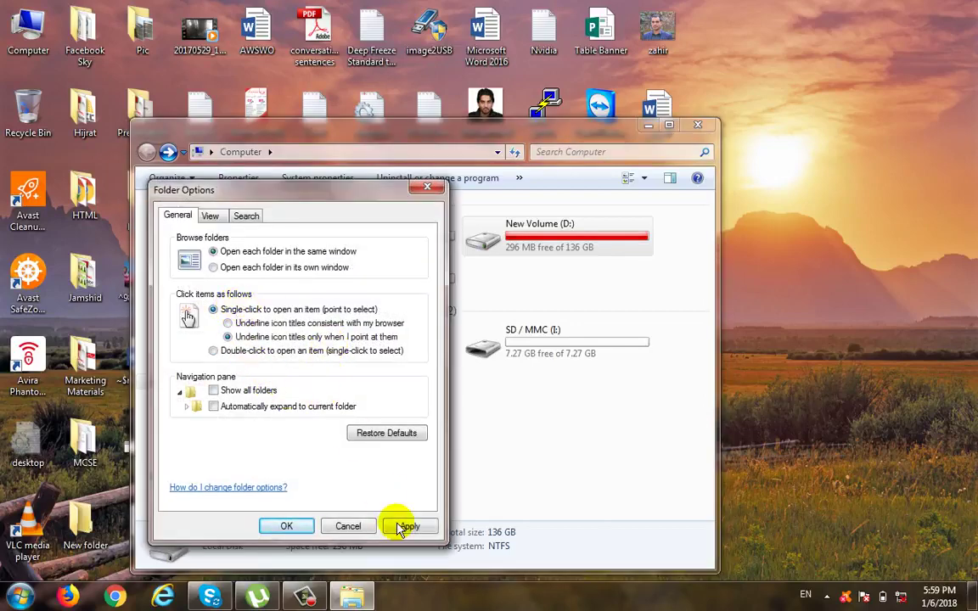
left_click(401, 527)
left_click(287, 527)
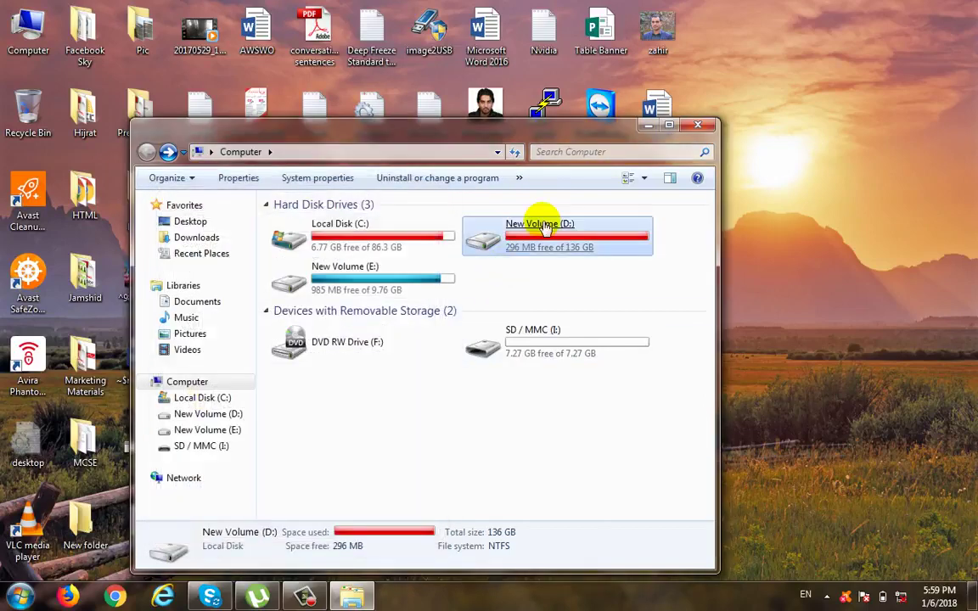
Step: Open drive D: and its Arabic Language folder
left_click(543, 227)
left_click(543, 228)
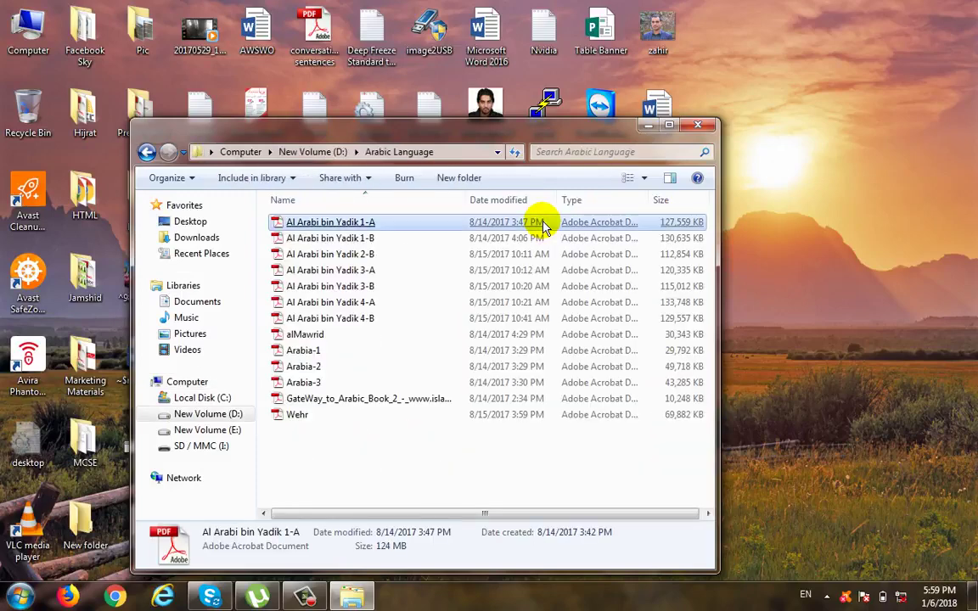
Step: Set the folder options back to opening items with a double click
left_click(183, 178)
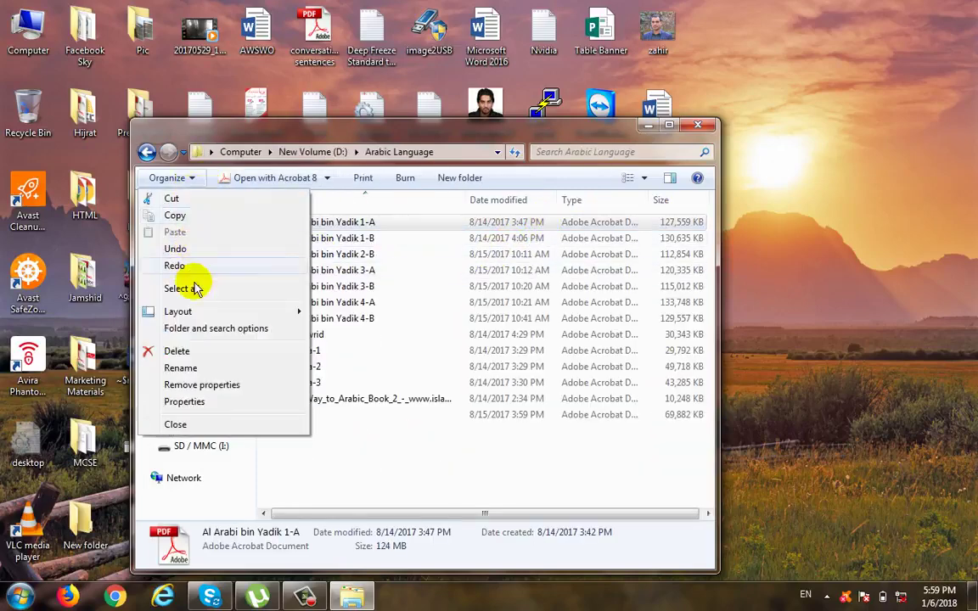
left_click(206, 329)
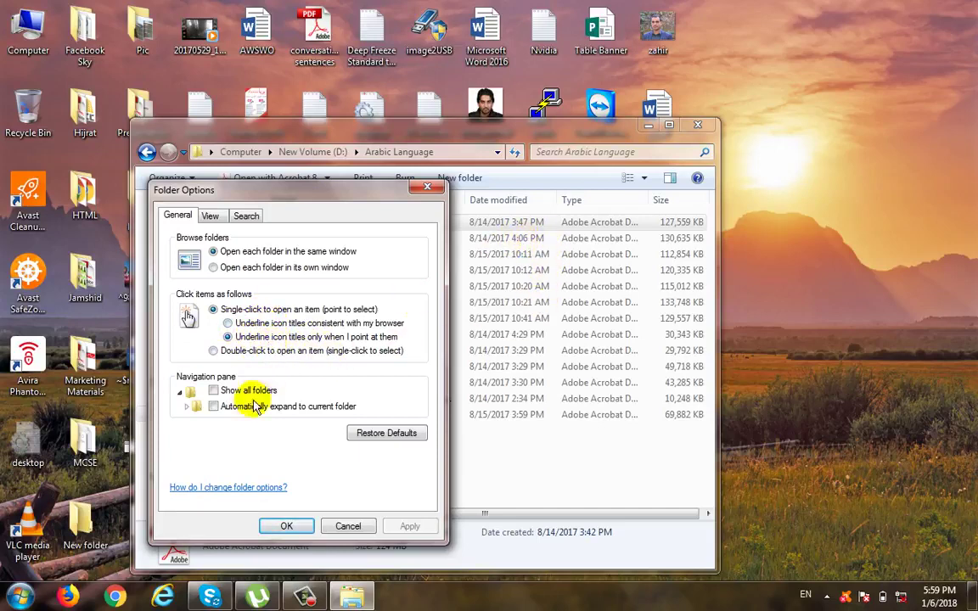
left_click(228, 351)
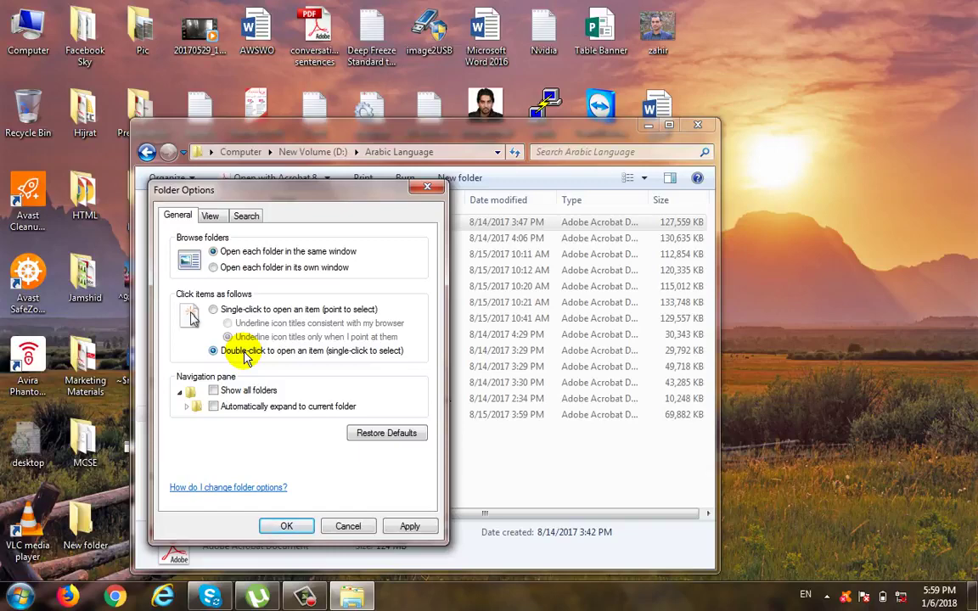
left_click(285, 526)
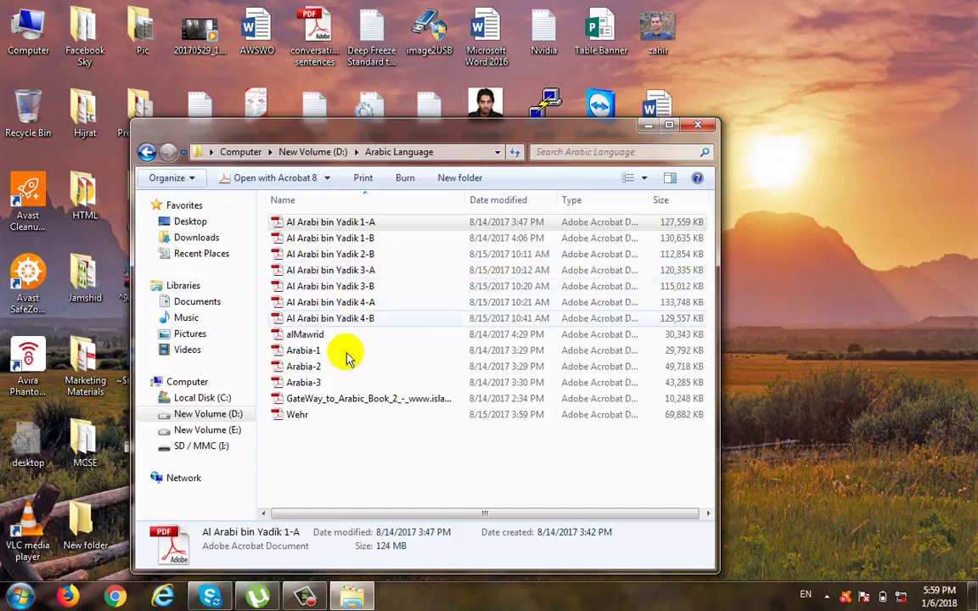
Step: Review the general folder options, including restoring defaults, and cancel the dialog without changes
left_click(170, 177)
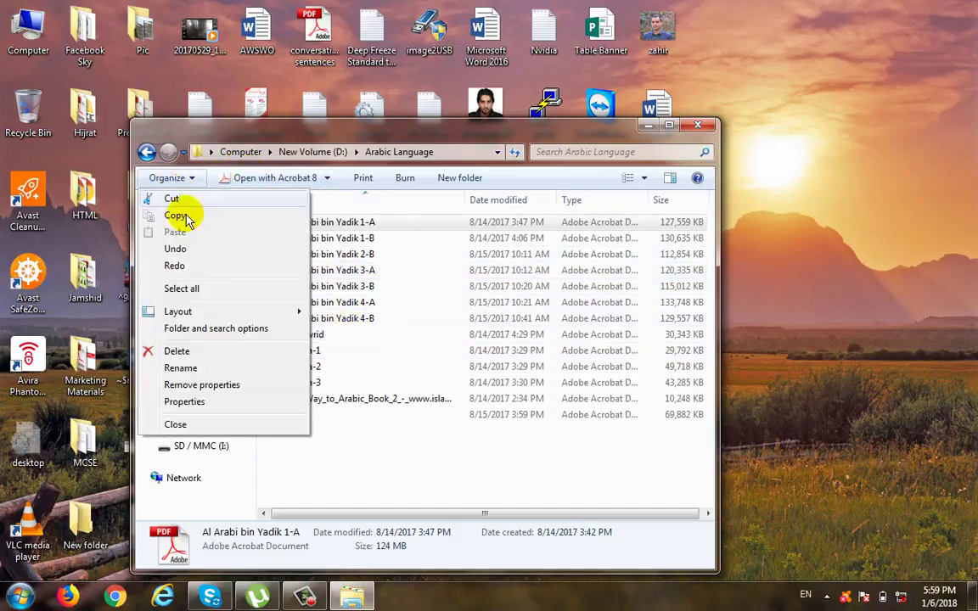
left_click(229, 328)
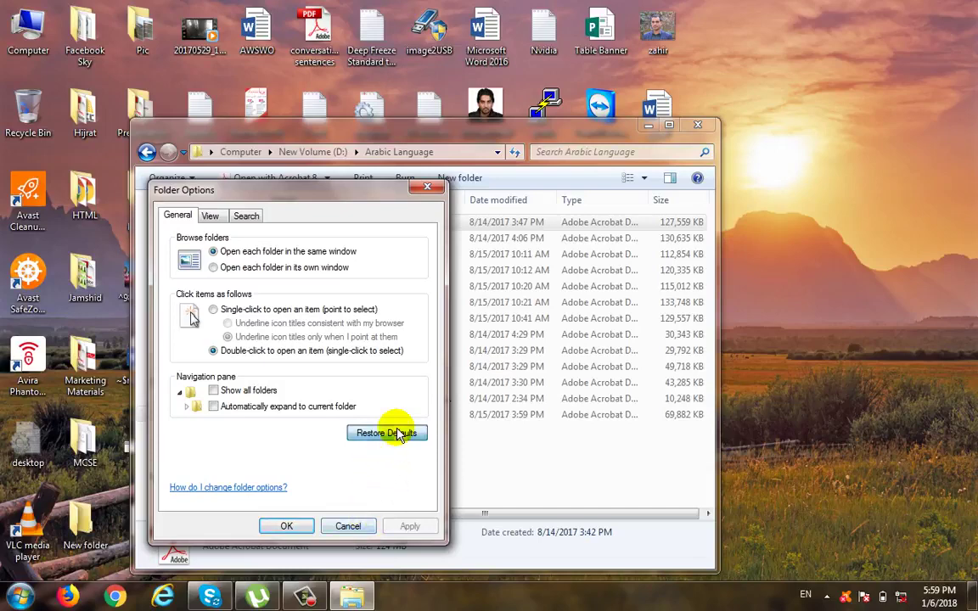
left_click(348, 526)
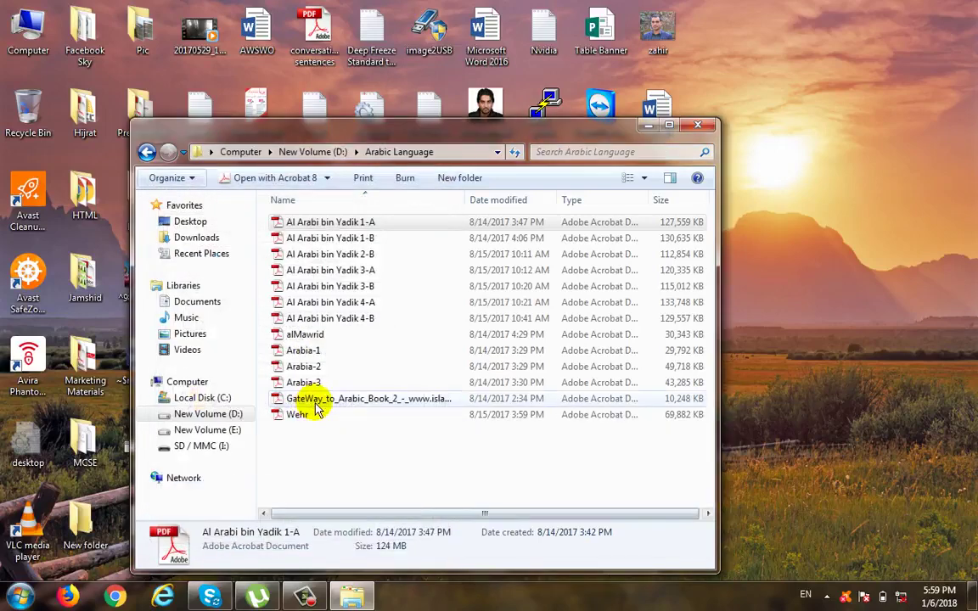
Step: Review the file management commands in the Arabic Language folder, go back to drive D: and view the Cut copy folder's commands
left_click(193, 178)
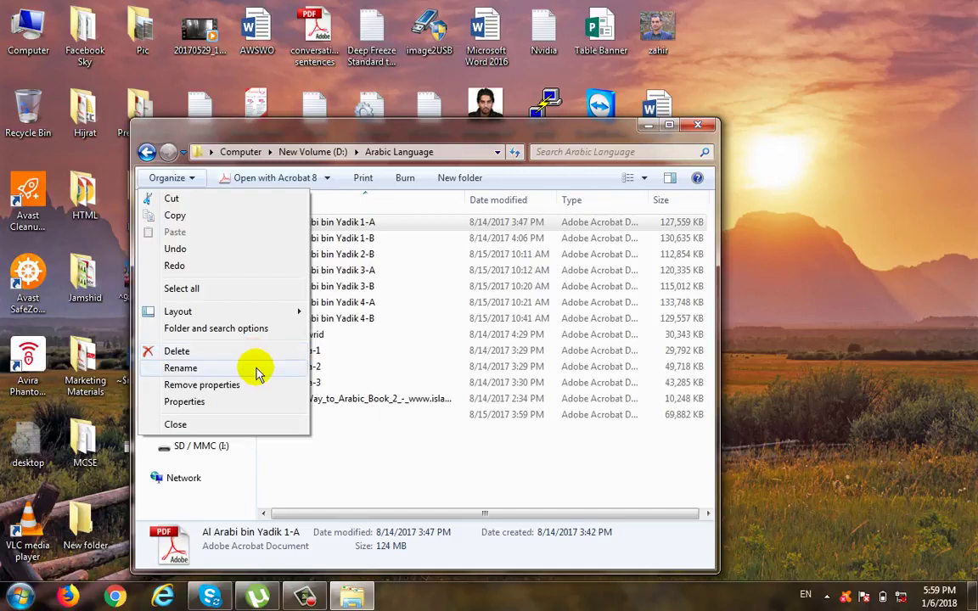
right_click(351, 318)
left_click(146, 152)
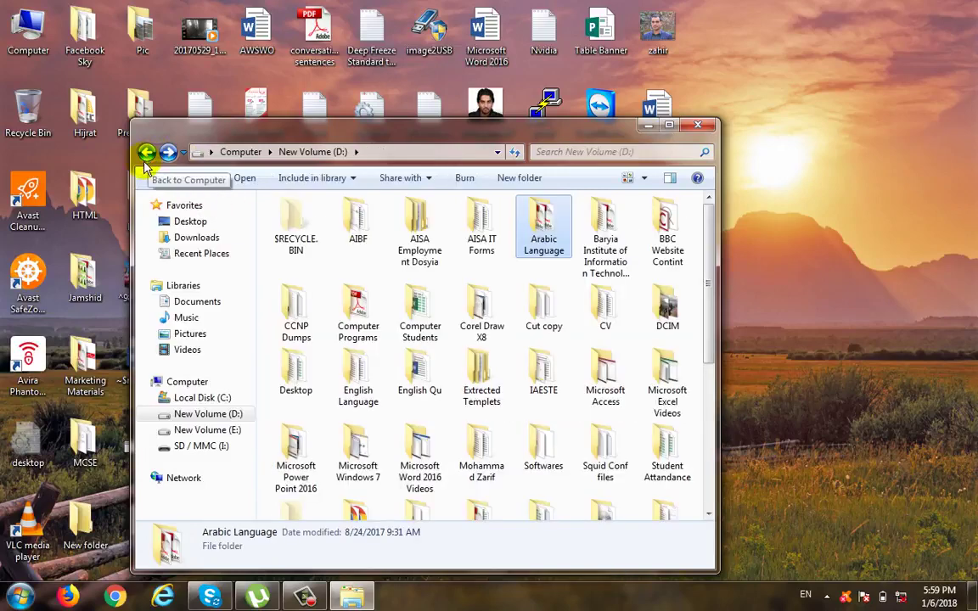
right_click(554, 217)
right_click(535, 304)
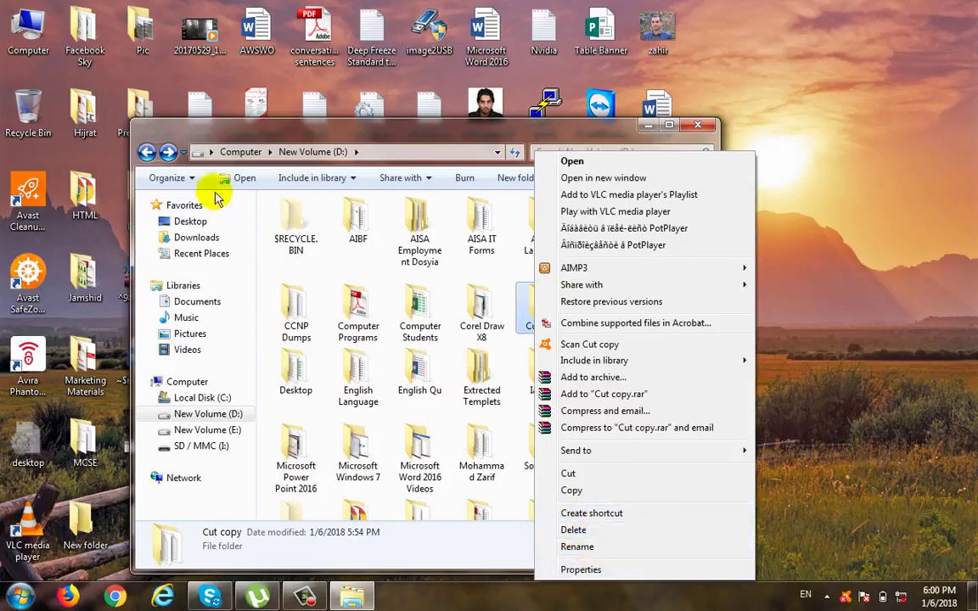
Step: Examine the general properties of the Cut copy folder on drive D: and close them without changes
left_click(191, 181)
left_click(191, 181)
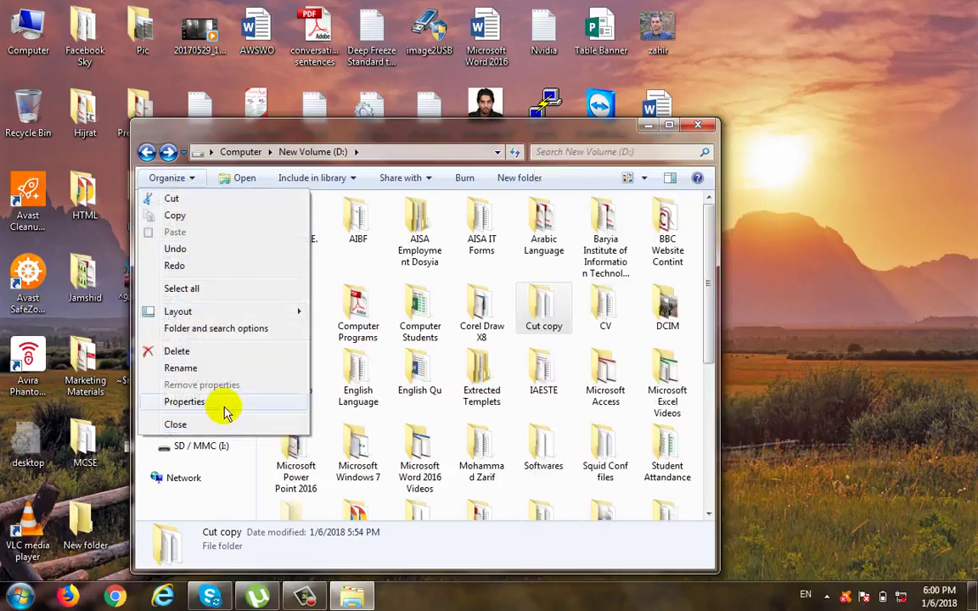
left_click(225, 411)
left_click(491, 214)
left_click(481, 220)
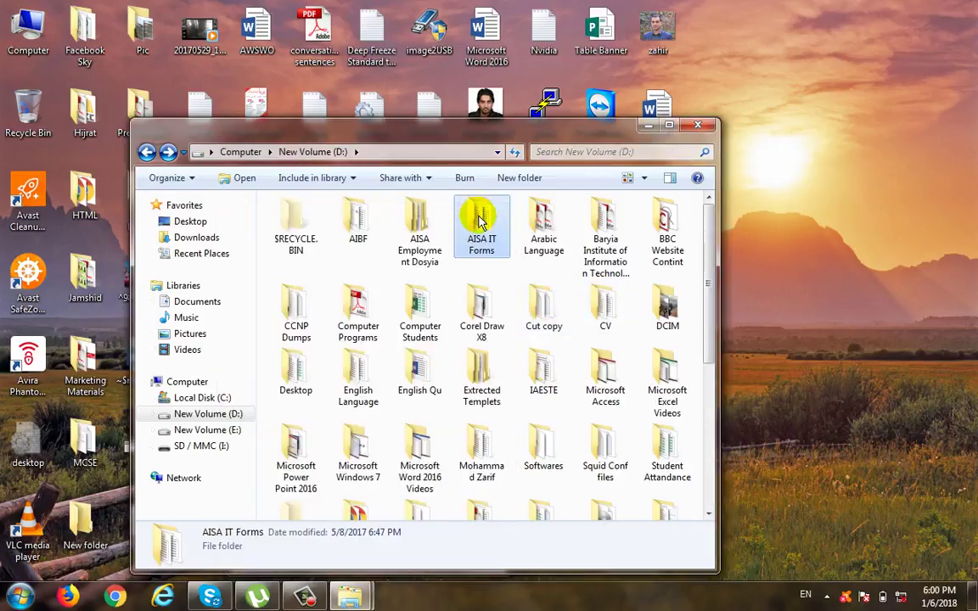
left_click(542, 303)
right_click(546, 304)
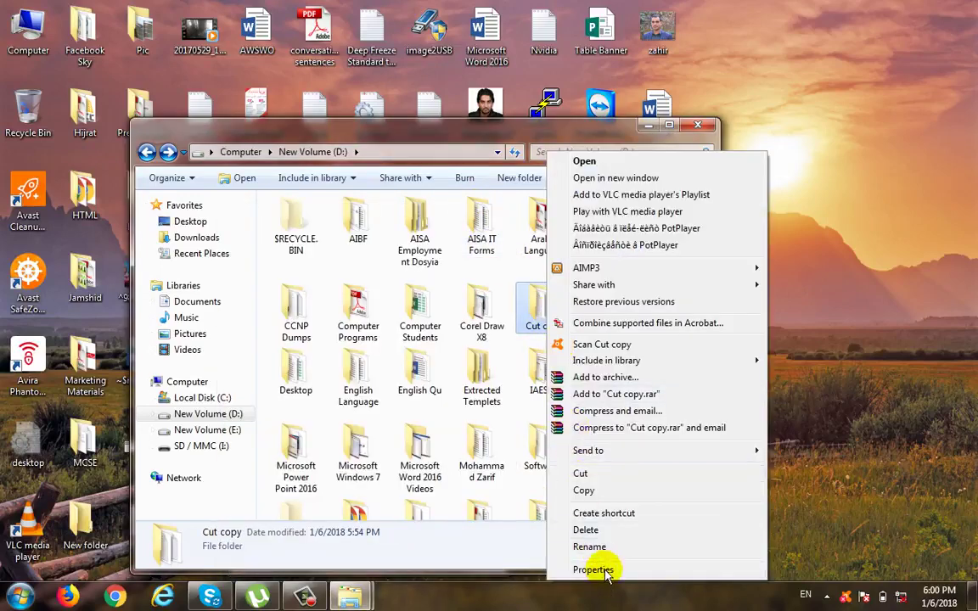
left_click(595, 570)
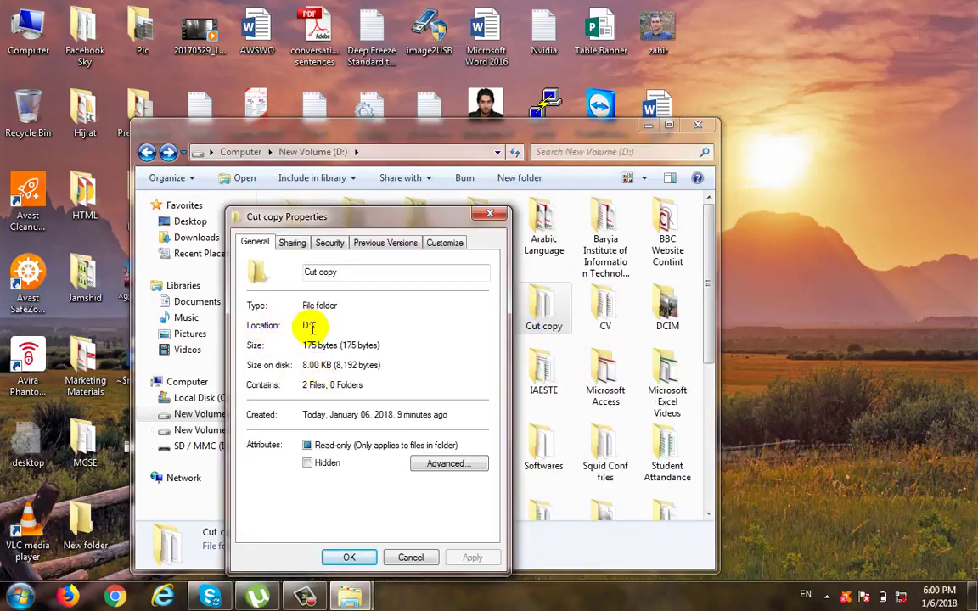
left_click(427, 562)
Step: Maximize the drive D: window and close it
left_click(188, 181)
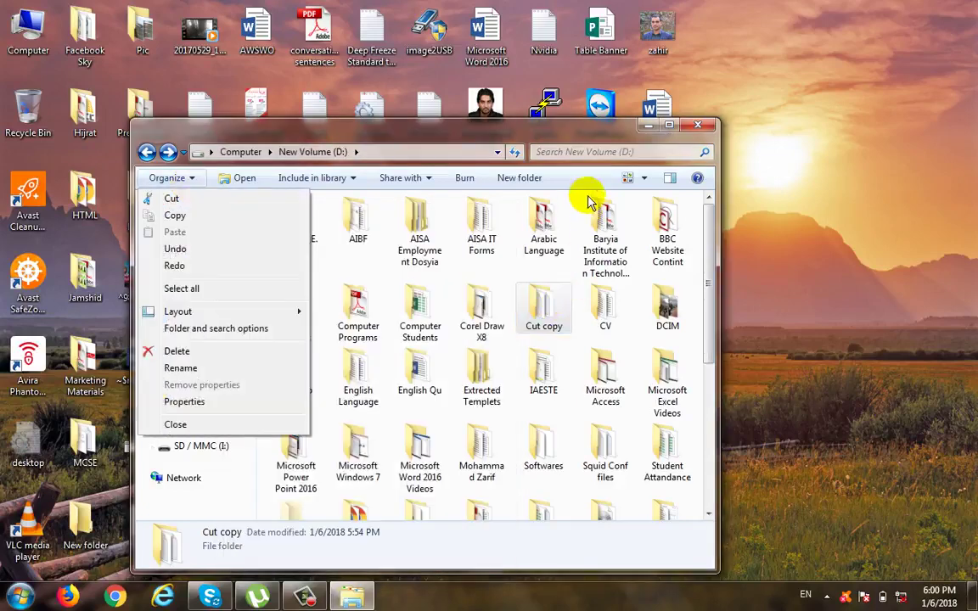
left_click(678, 131)
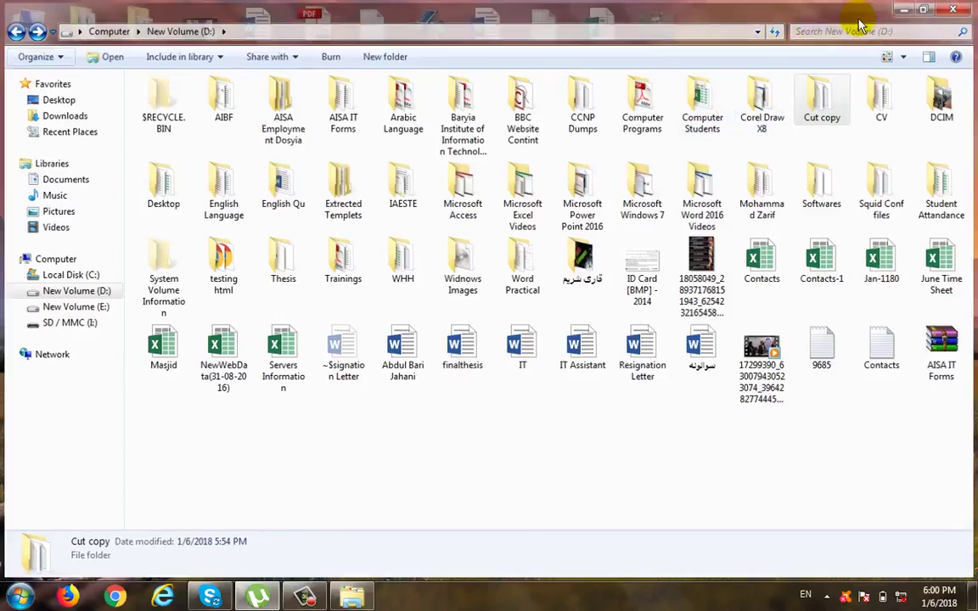
left_click(957, 6)
Step: Open a new Explorer window on Computer and open drive D:
key("super")
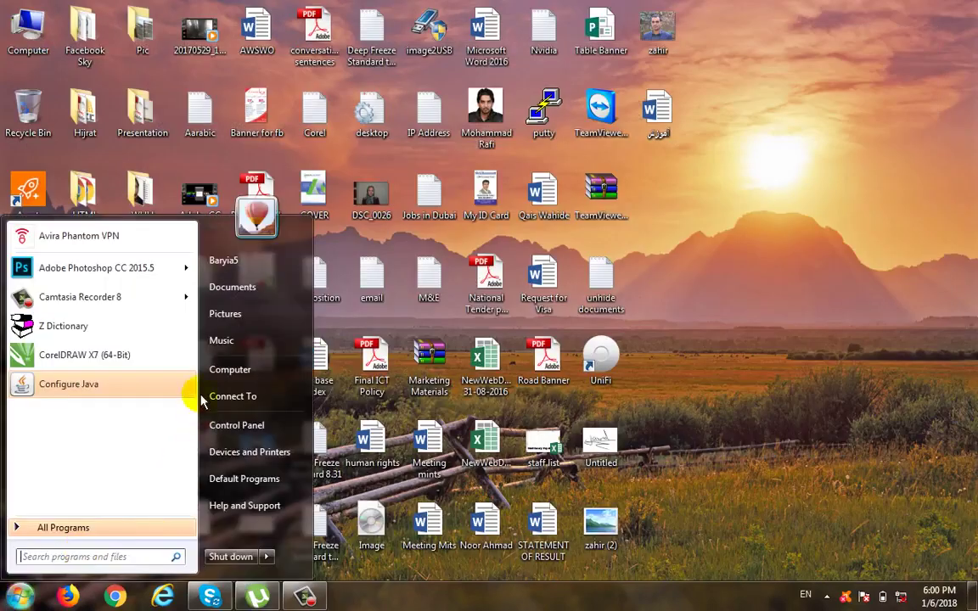
key("super+e")
double_click(363, 134)
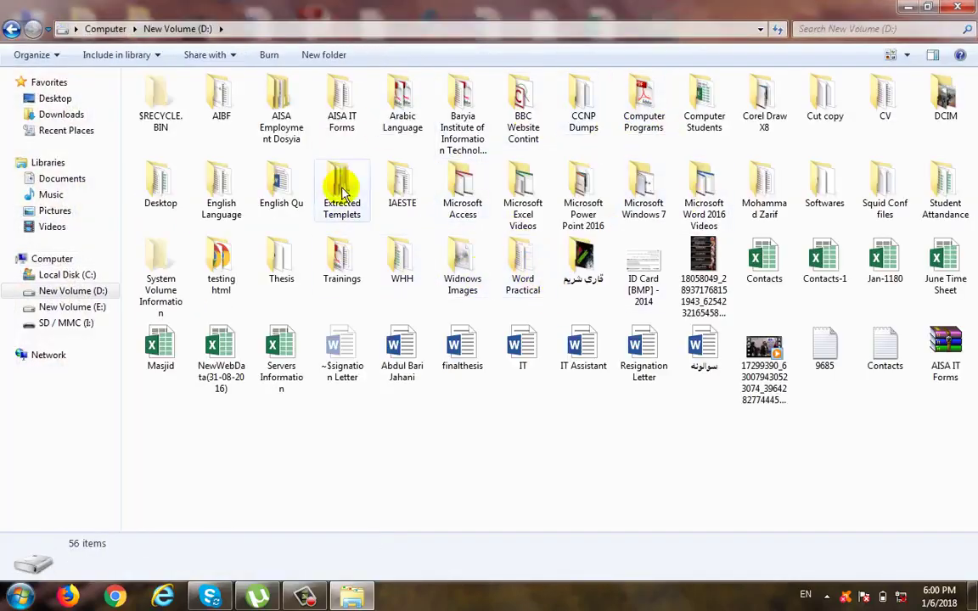
Step: Search drive D: for "access" and look inside the Microsoft Access folder from the results before returning to them
left_click(825, 28)
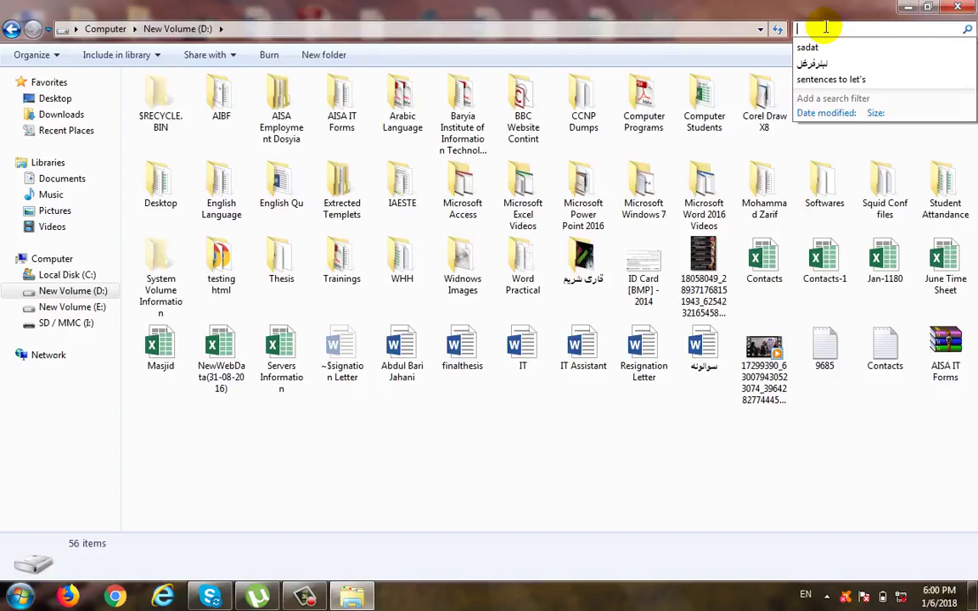
type("access")
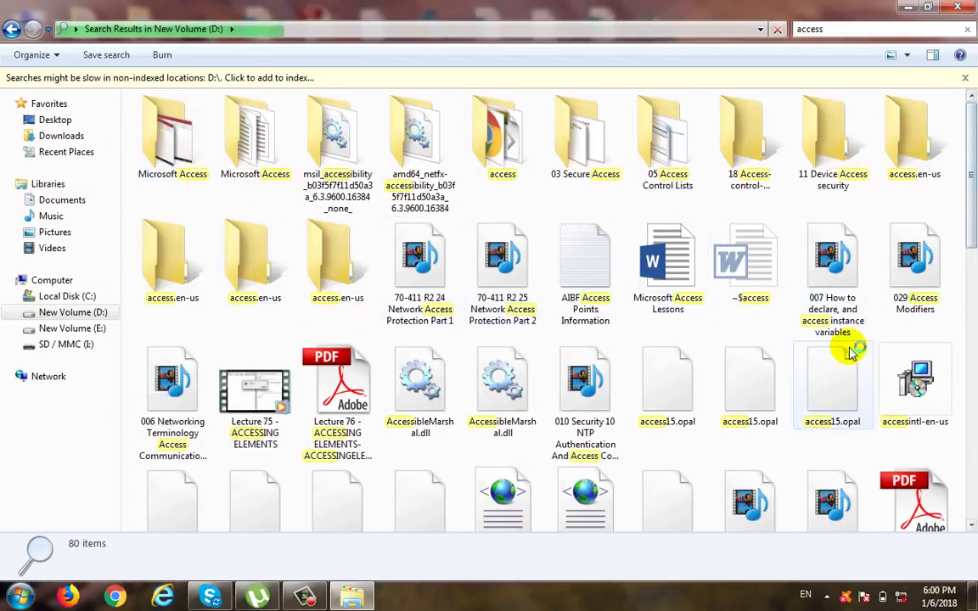
double_click(167, 118)
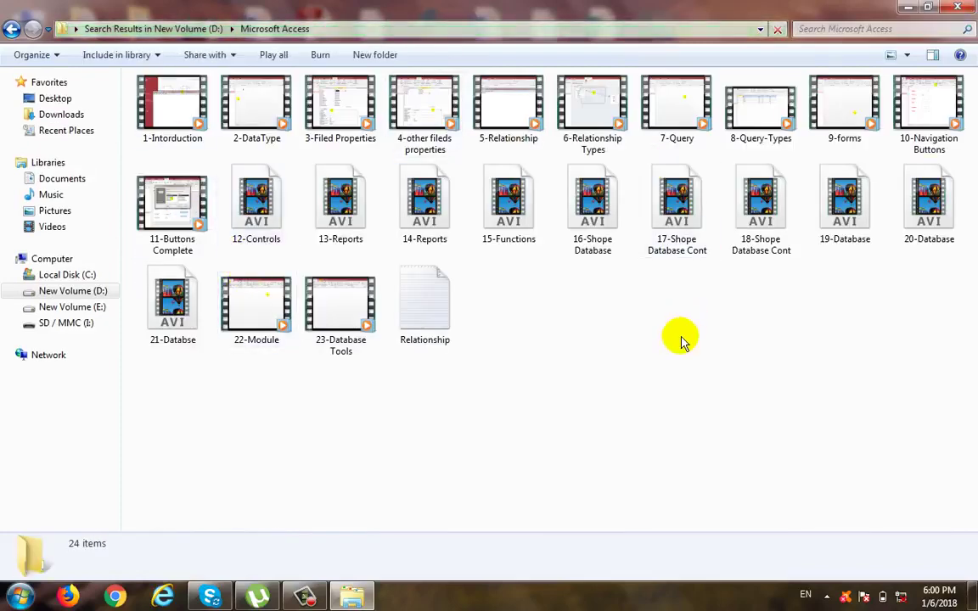
left_click(11, 29)
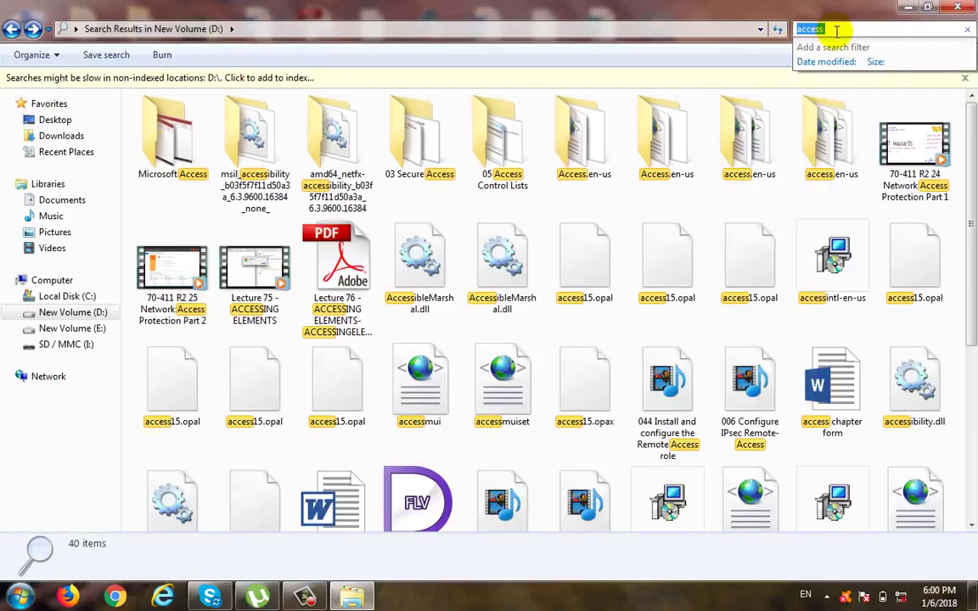
Step: Close the search results window and open Computer from the desktop
key("alt+F4")
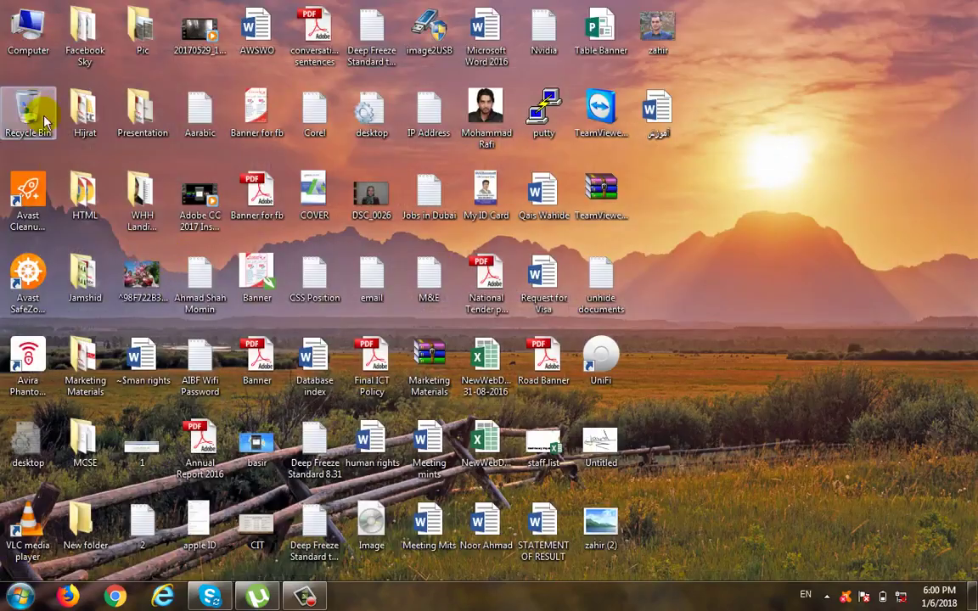
double_click(28, 29)
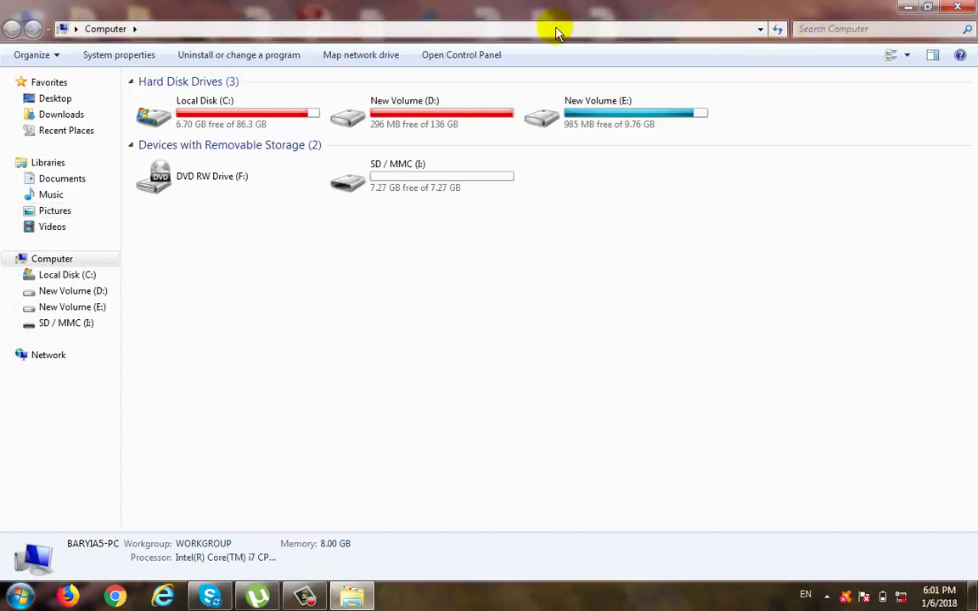
left_click(304, 597)
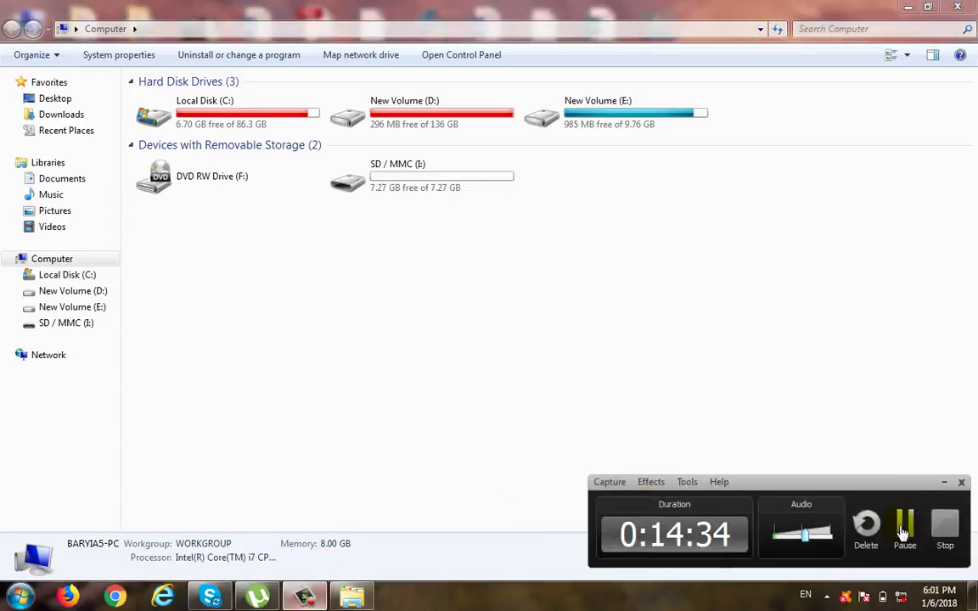